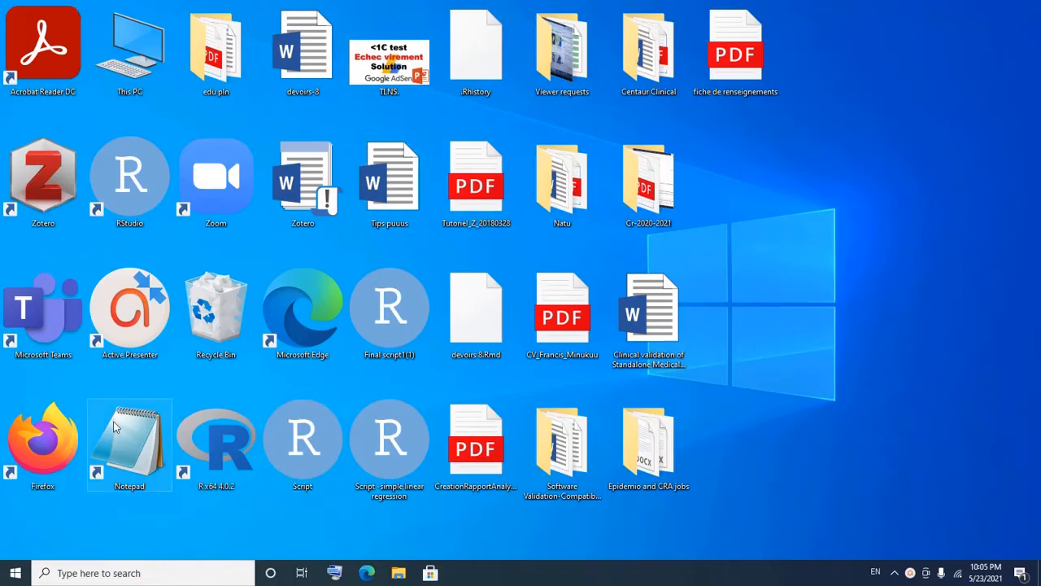
Step: Launch Firefox from its desktop shortcut
double_click(52, 444)
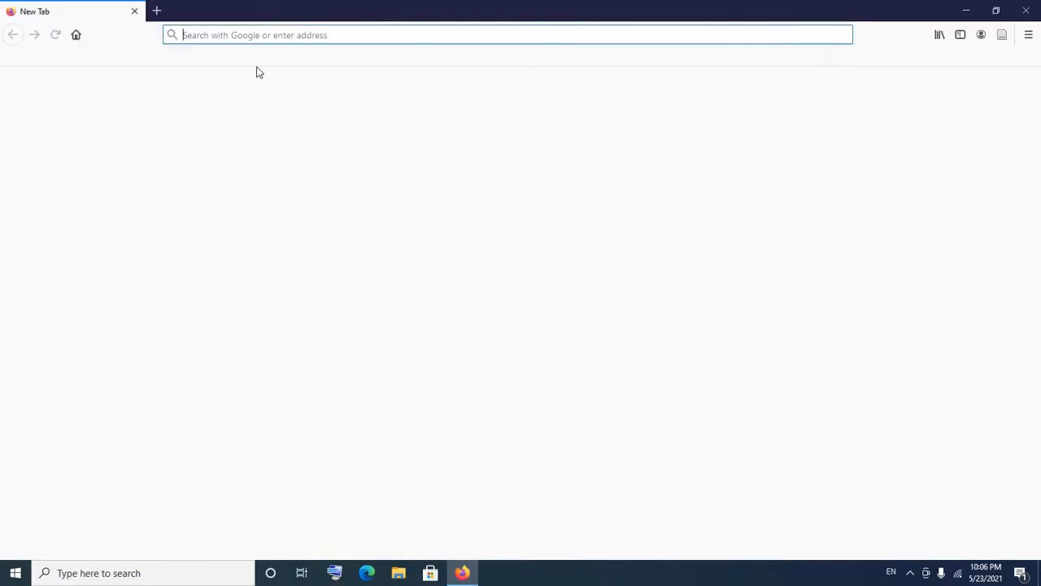
Step: Load get.adobe.com/fr/reader in the Firefox address bar
click(244, 35)
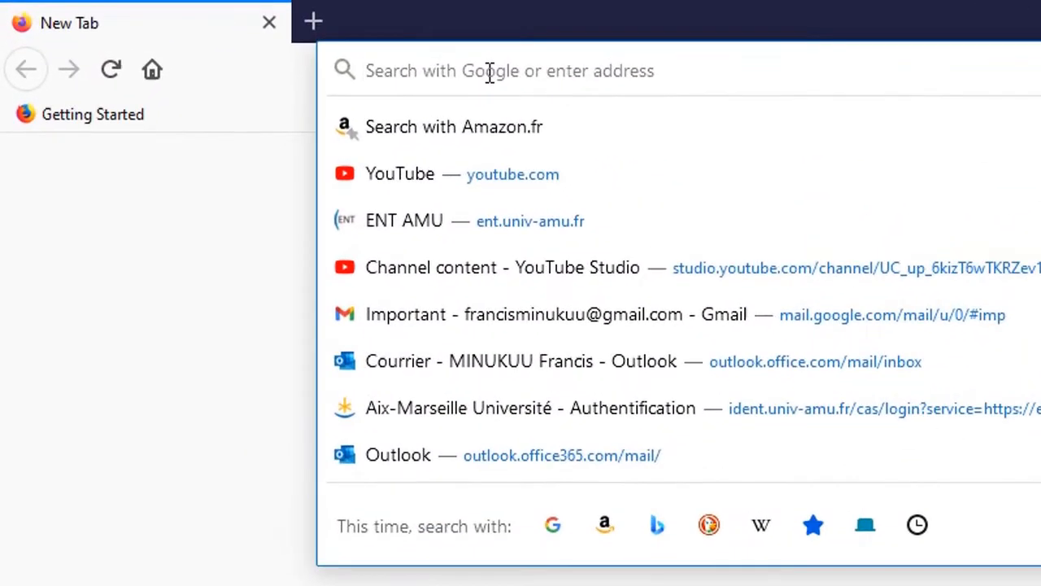
text(get)
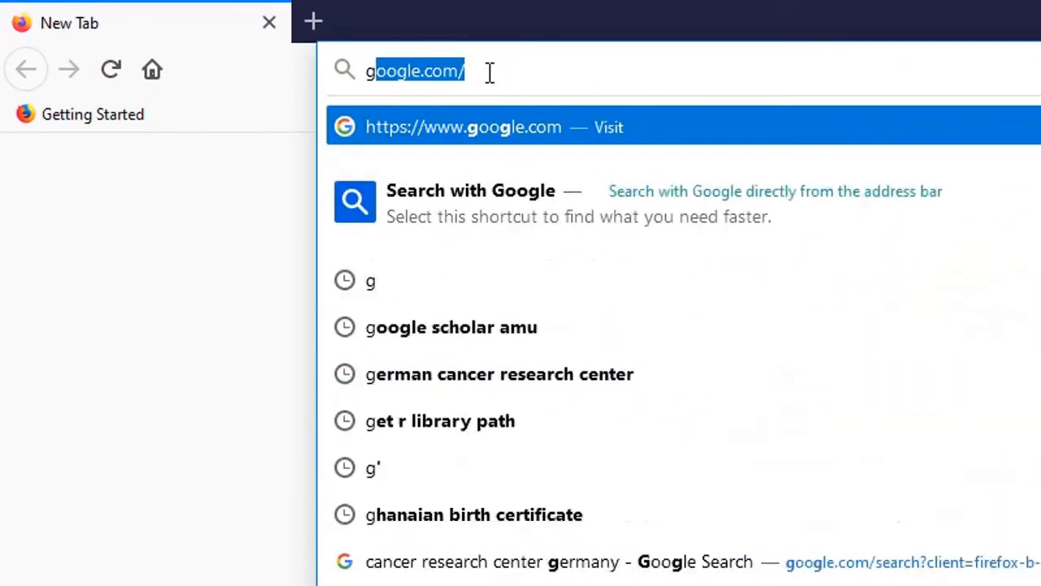
text(.)
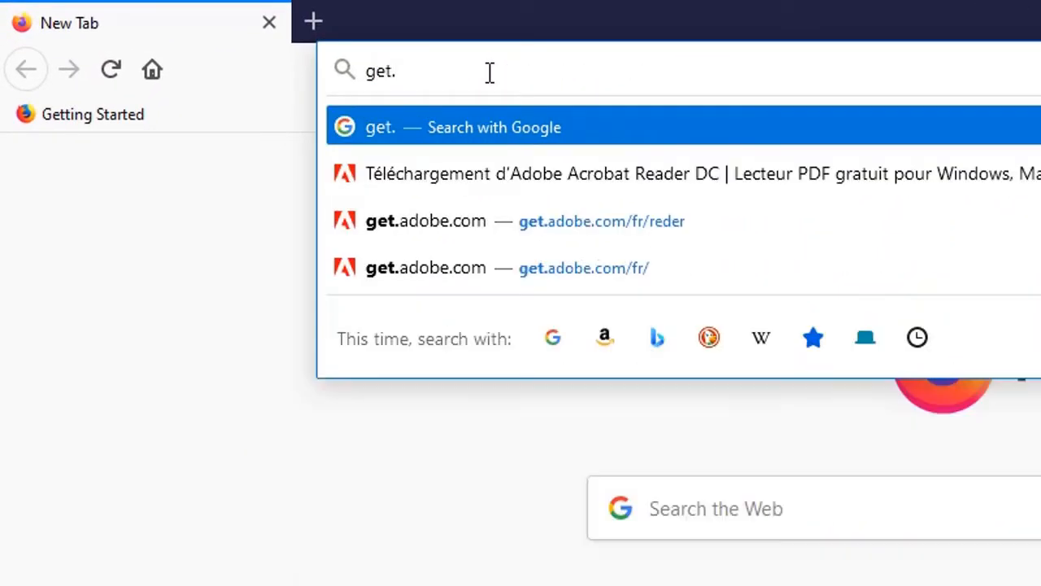
text(adobe)
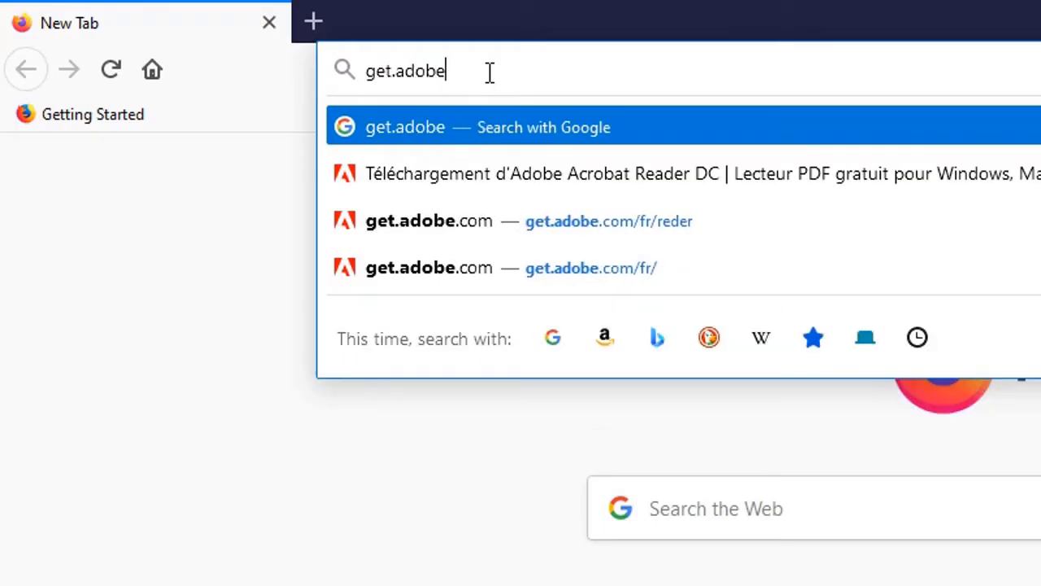
text(.)
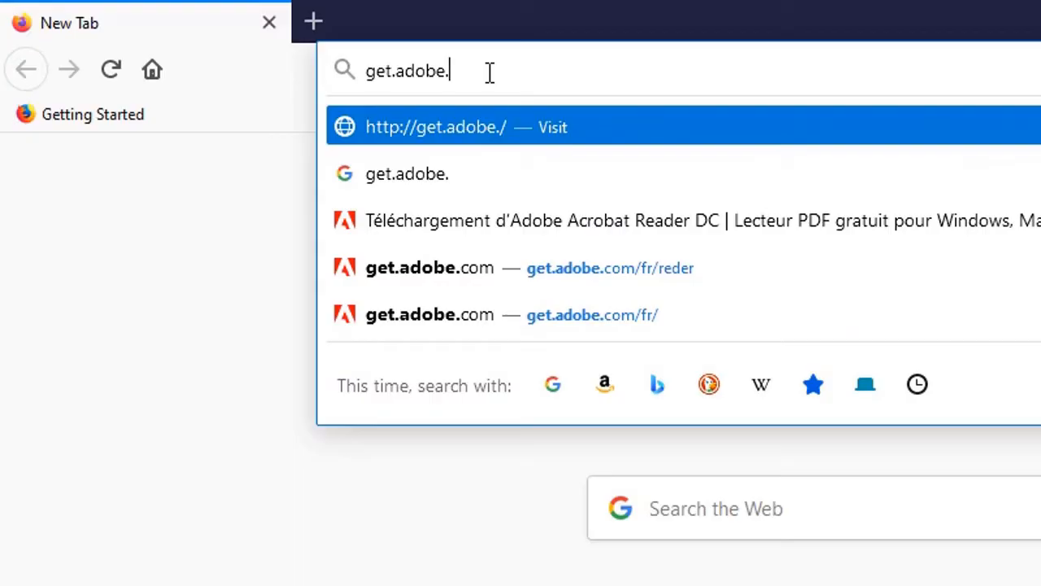
text(com)
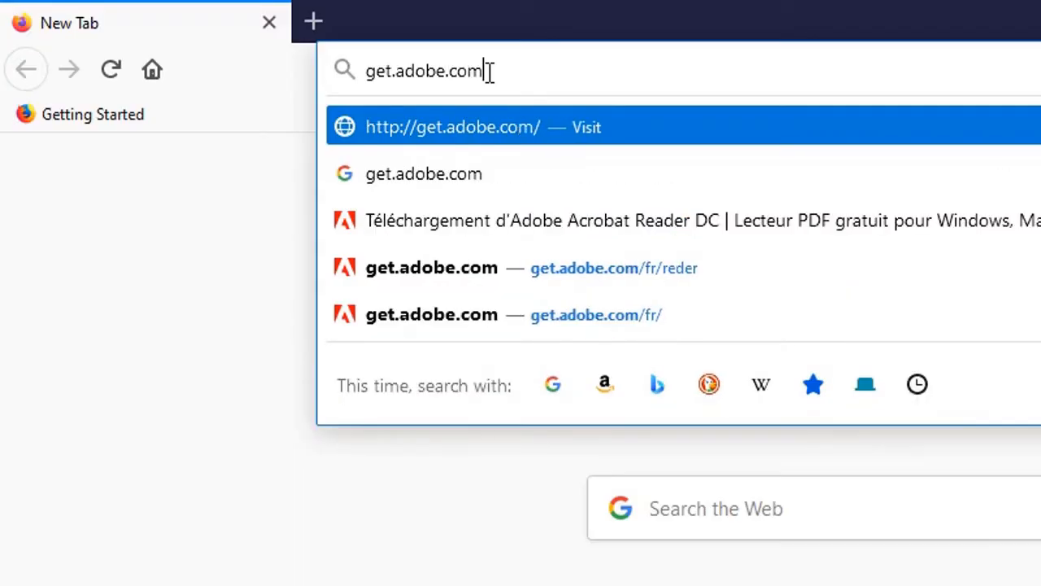
text(/f)
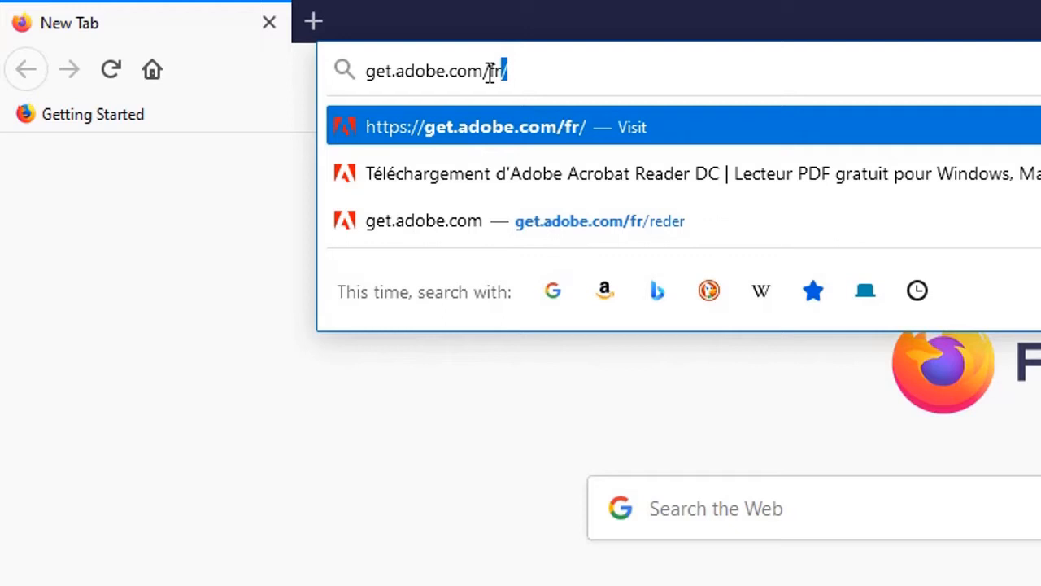
text(r/)
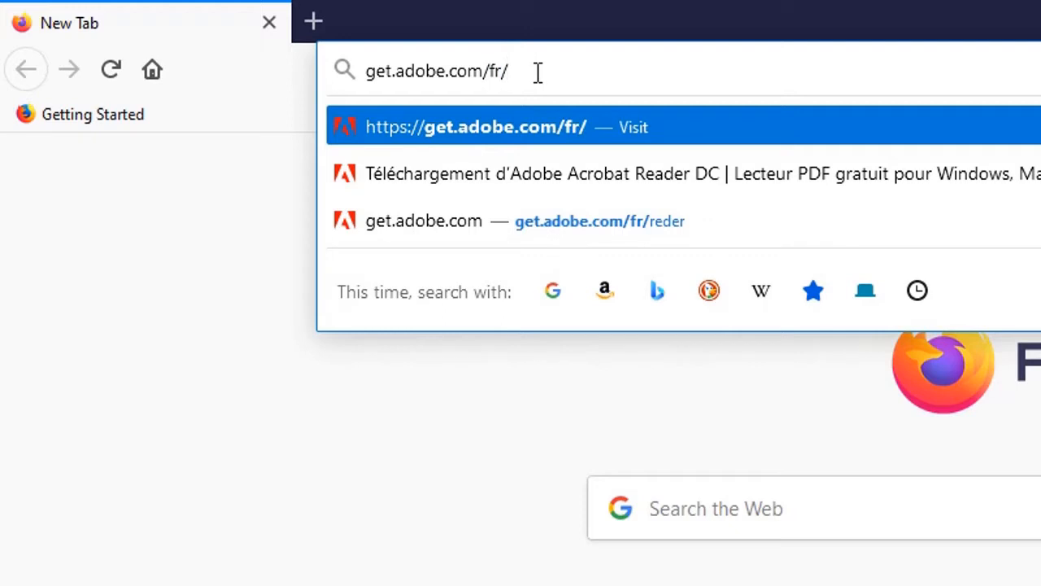
text(rea)
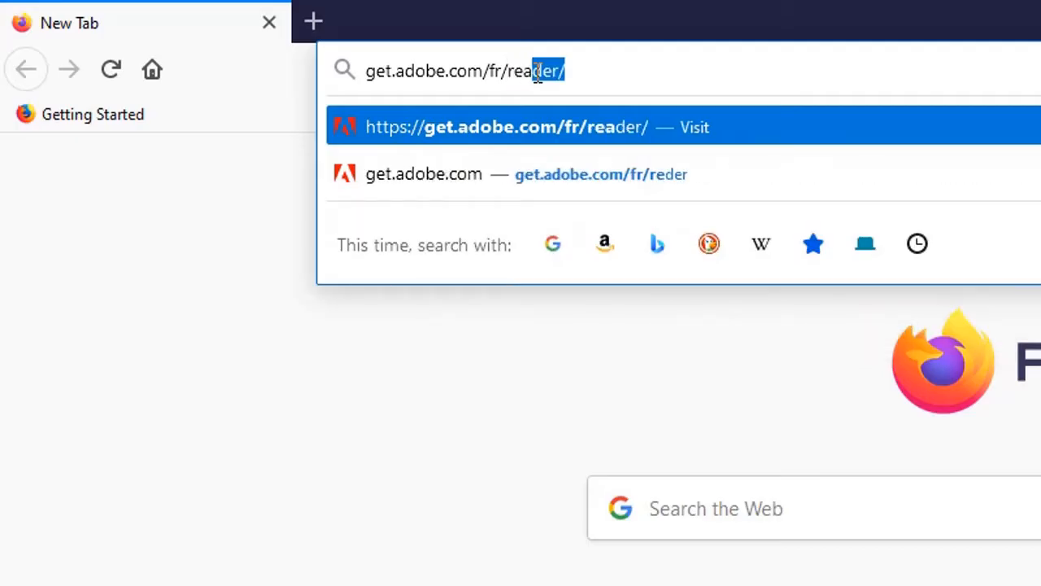
text(der)
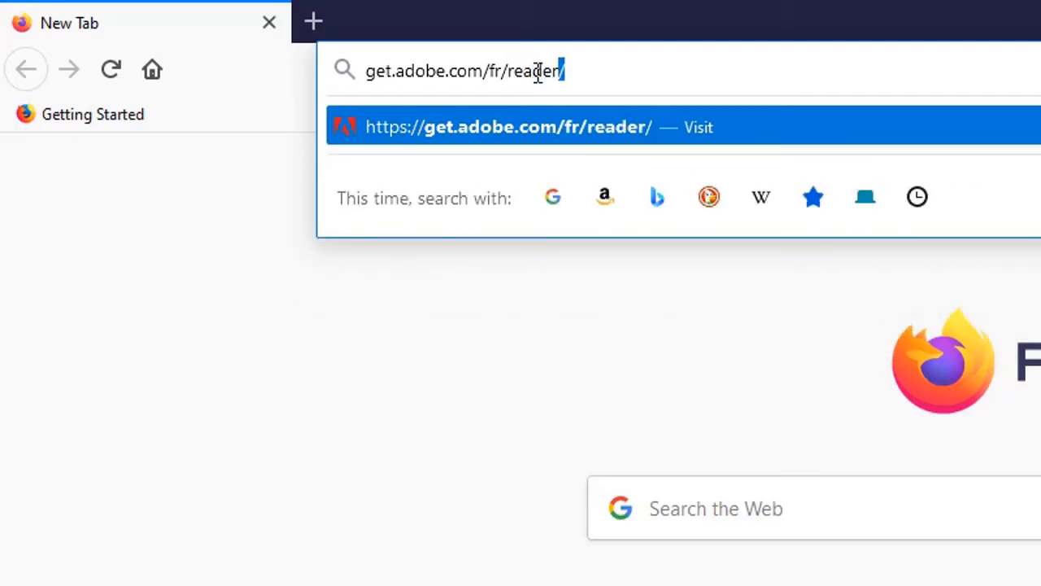
key(Return)
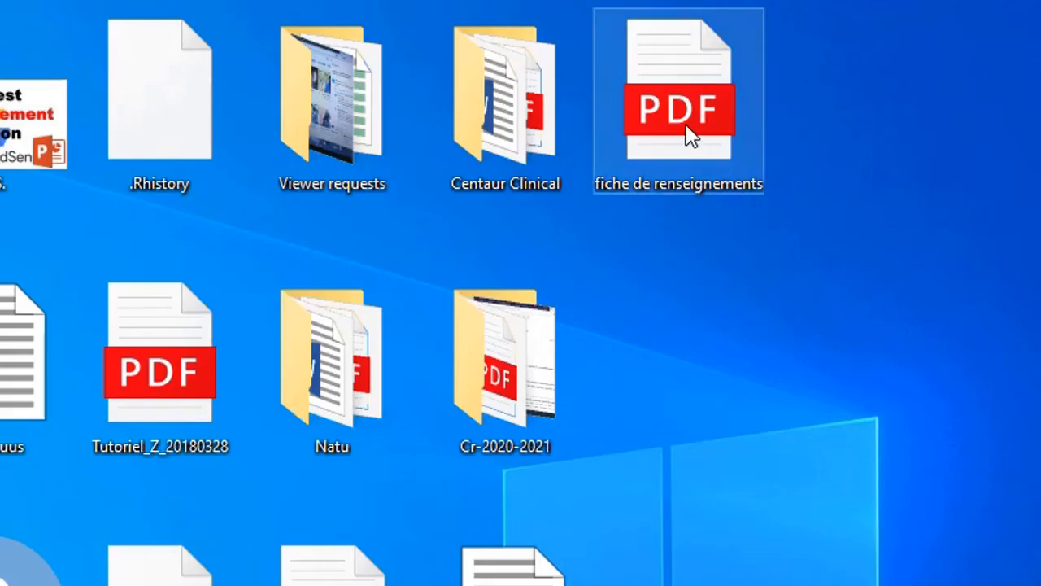
Step: Open the 'fiche de renseignements' PDF with Adobe Acrobat Reader DC via Open with
right_click(688, 136)
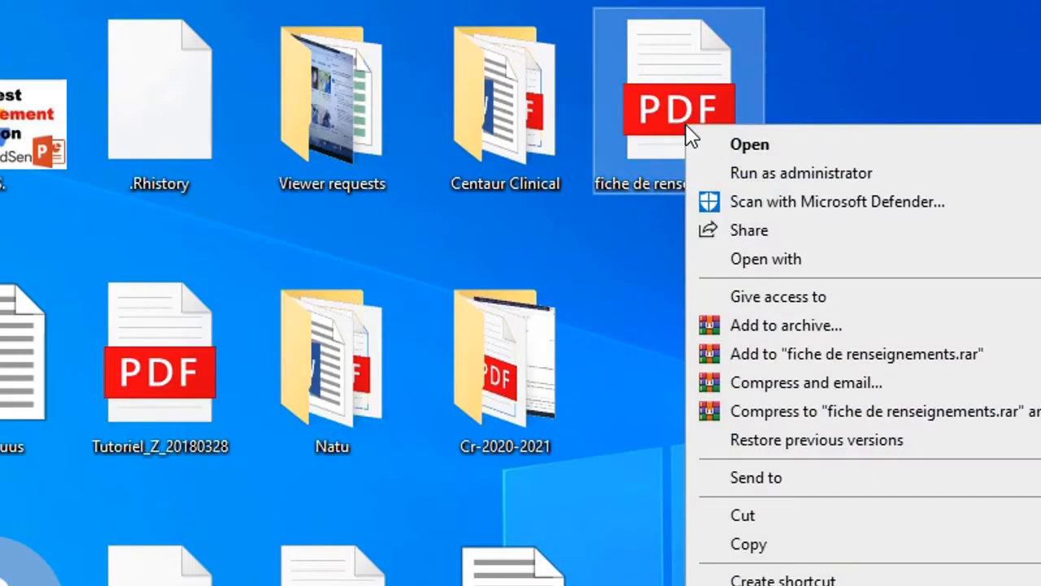
mouse_move(767, 263)
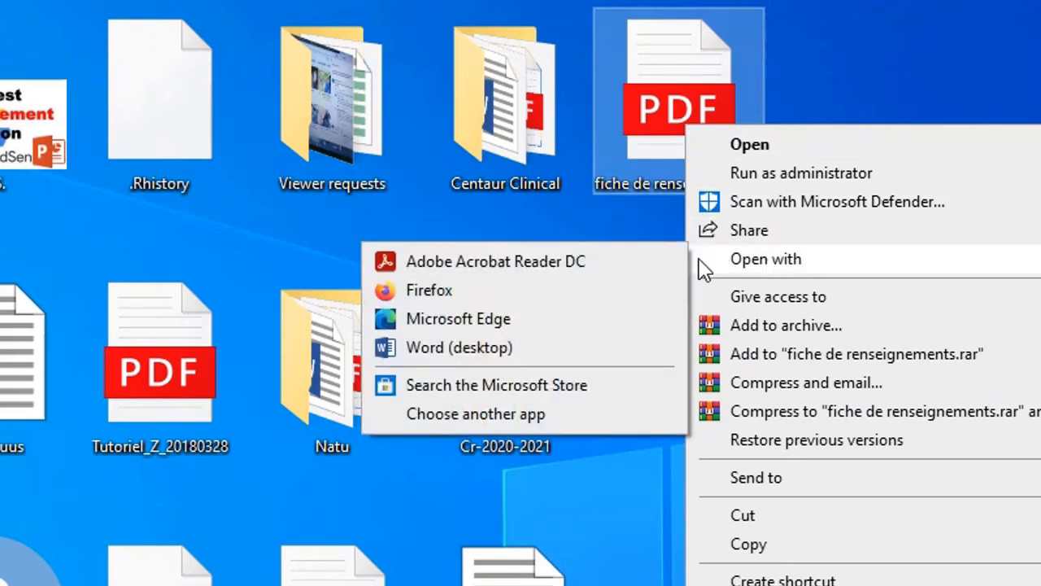
click(544, 261)
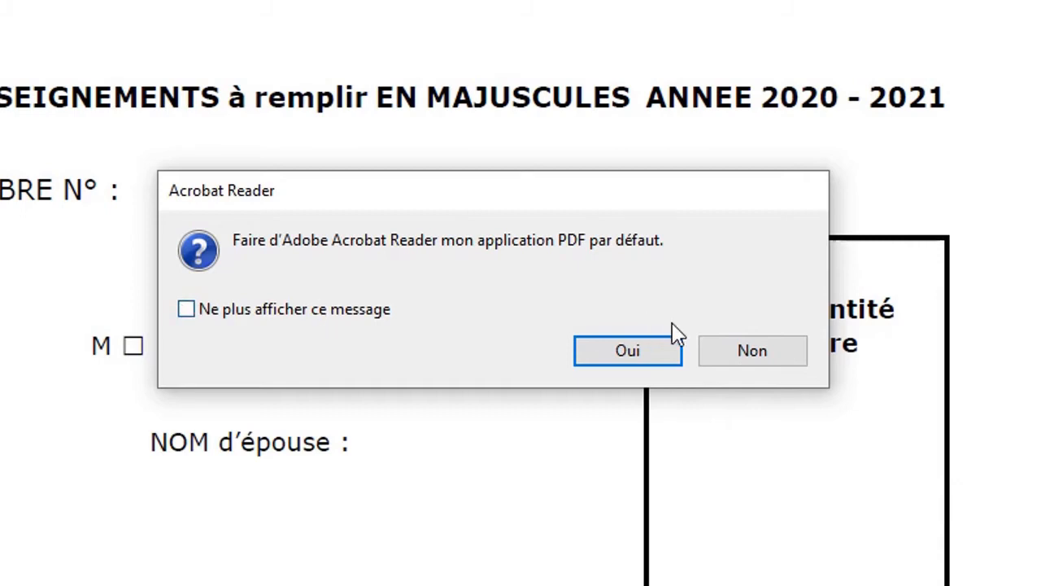
Step: Answer Non to the default-PDF-app prompt and scroll through the blank CROUS form
click(734, 360)
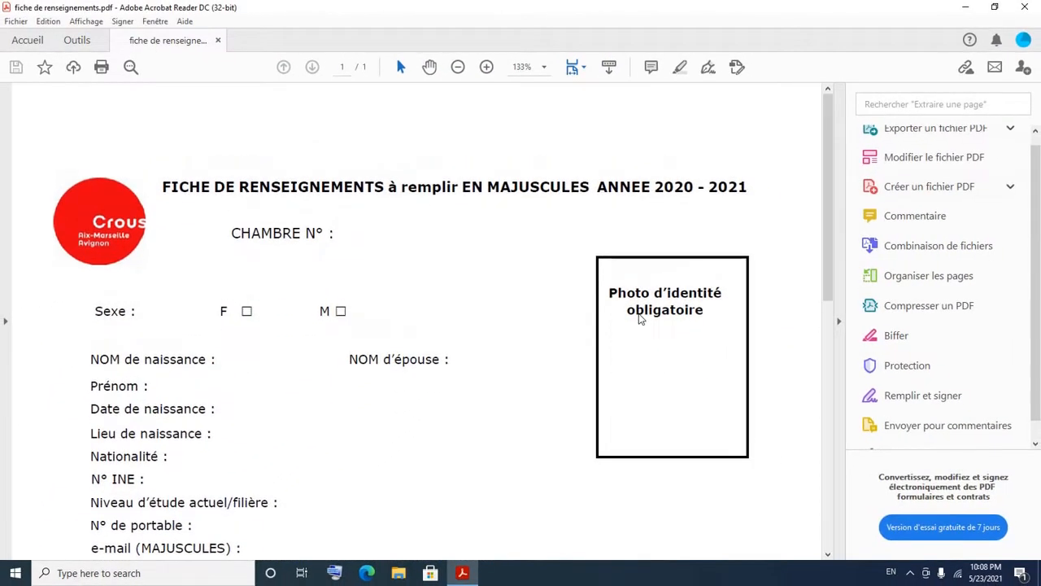
scroll(640, 319, down, 2)
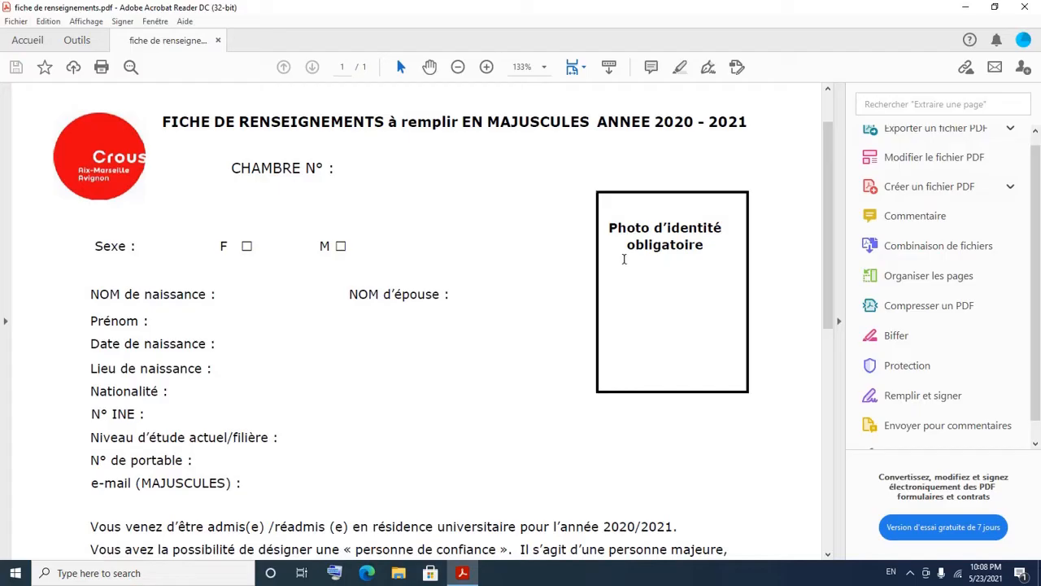
scroll(598, 295, up, 2)
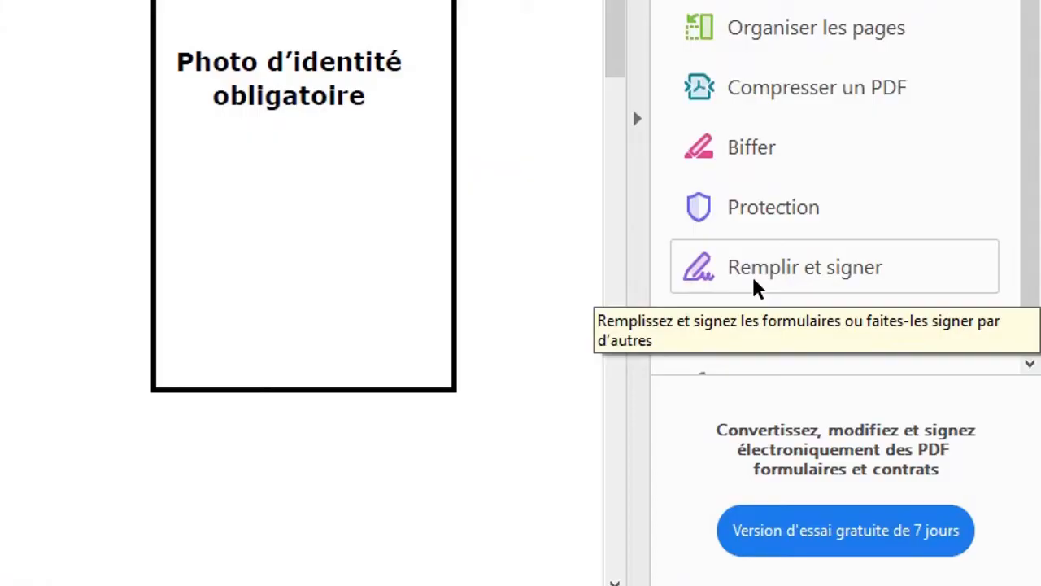
Step: Activate the Remplir et signer tool to add text to the form
click(764, 289)
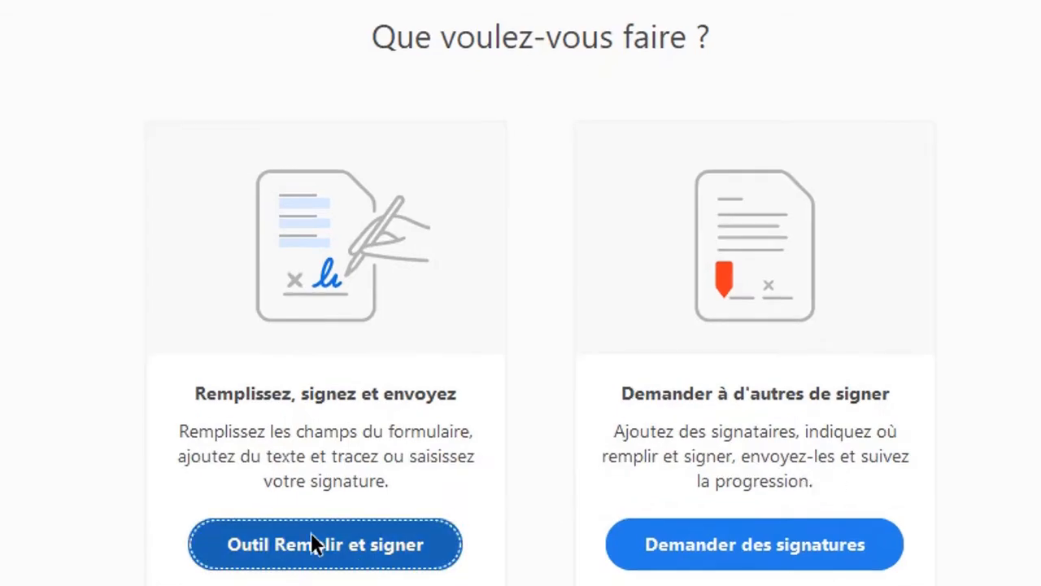
click(316, 553)
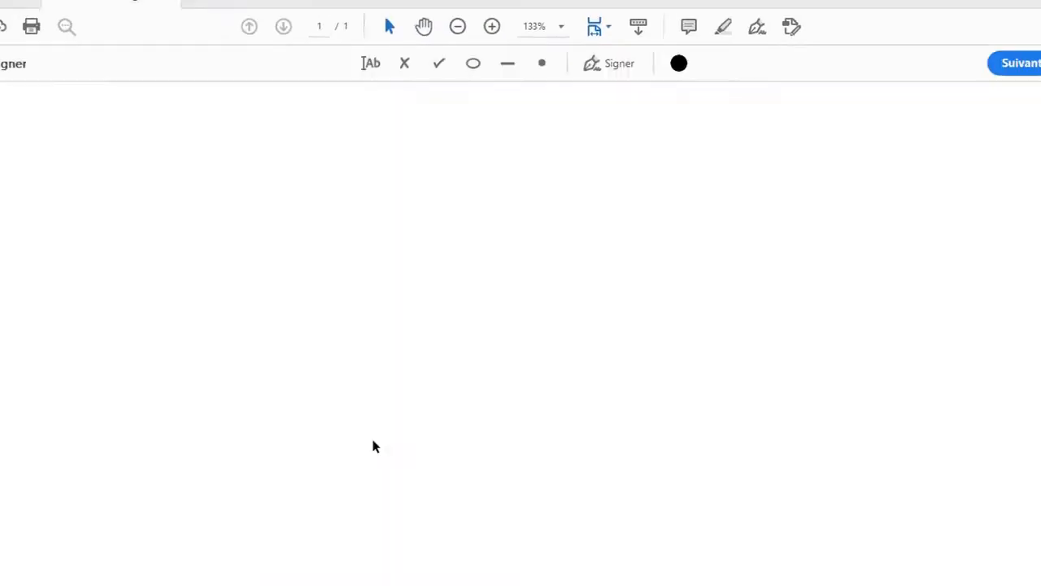
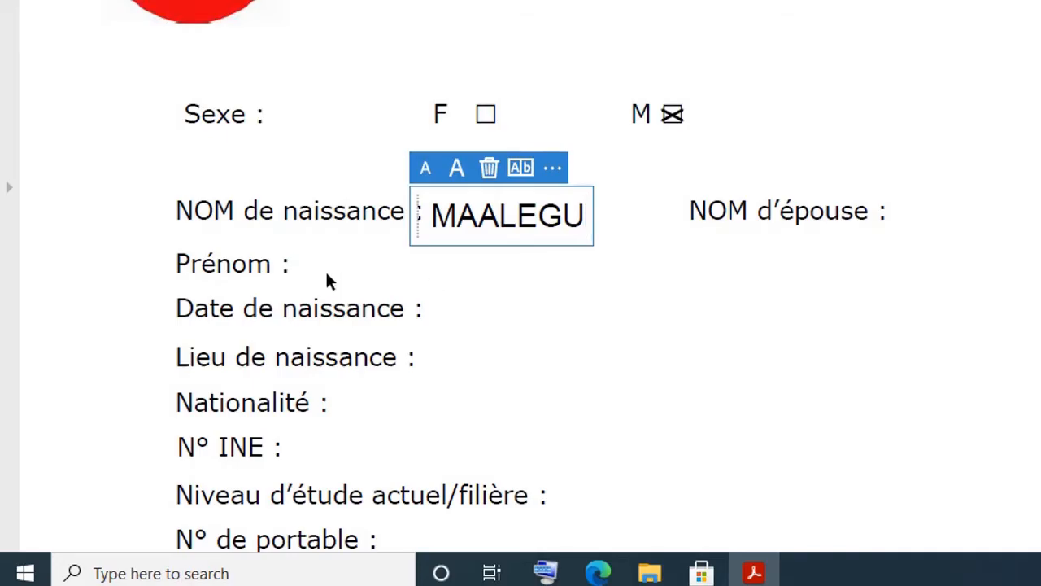
Step: Enter the signer's first name beside Prénom
click(310, 263)
click(307, 266)
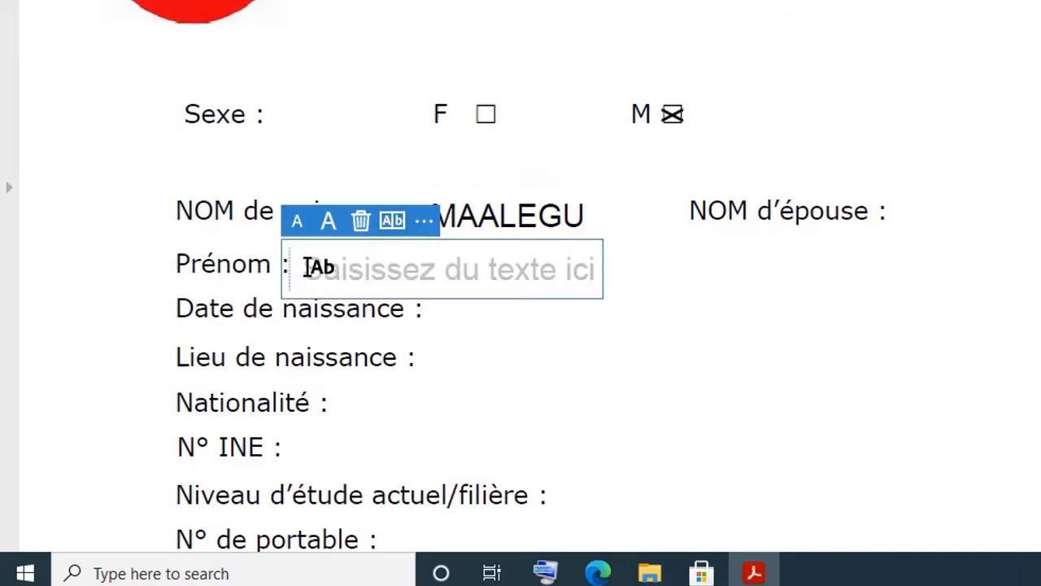
text(MINUKUU)
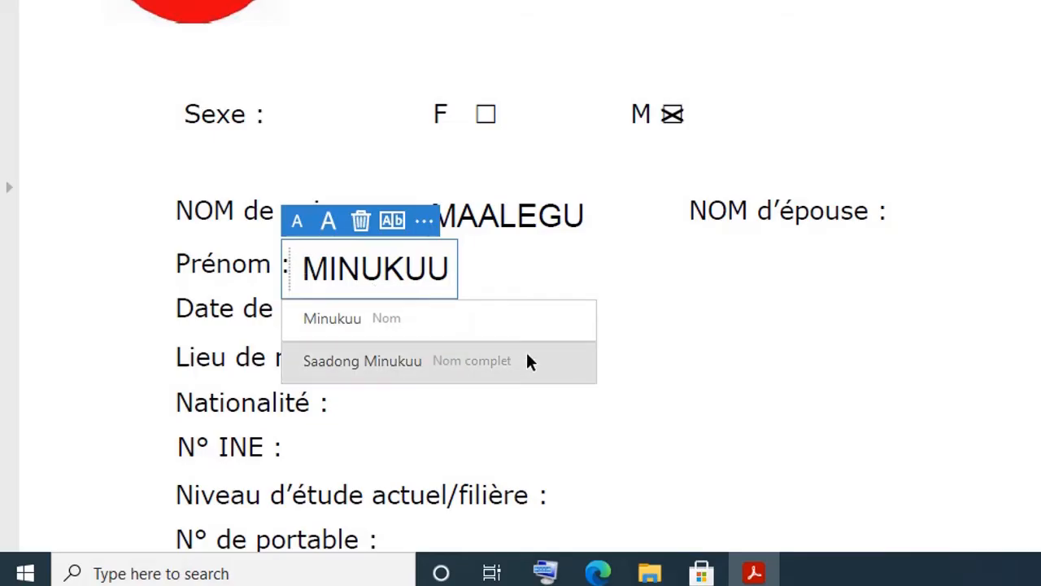
click(336, 403)
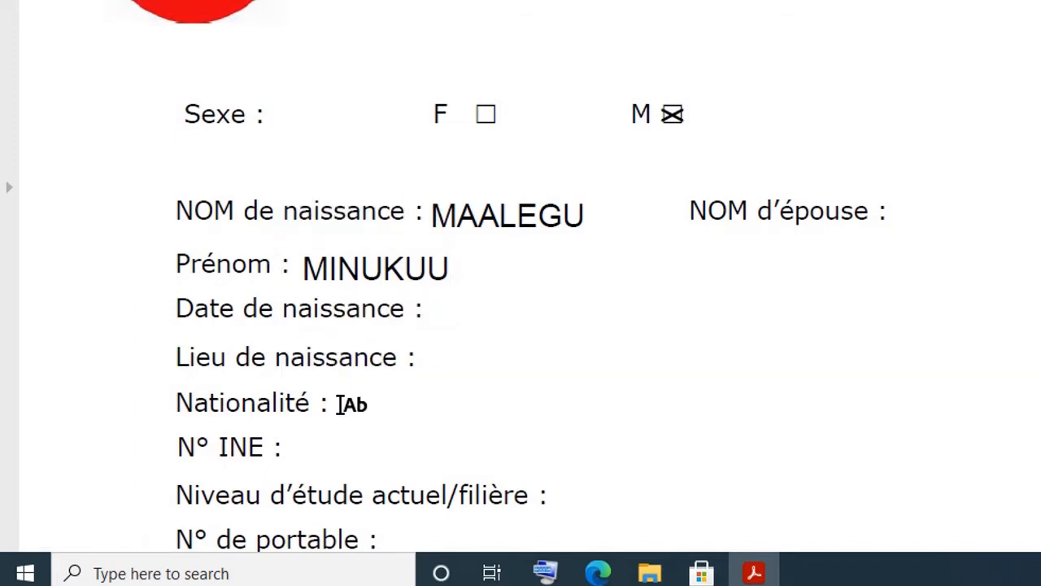
click(436, 357)
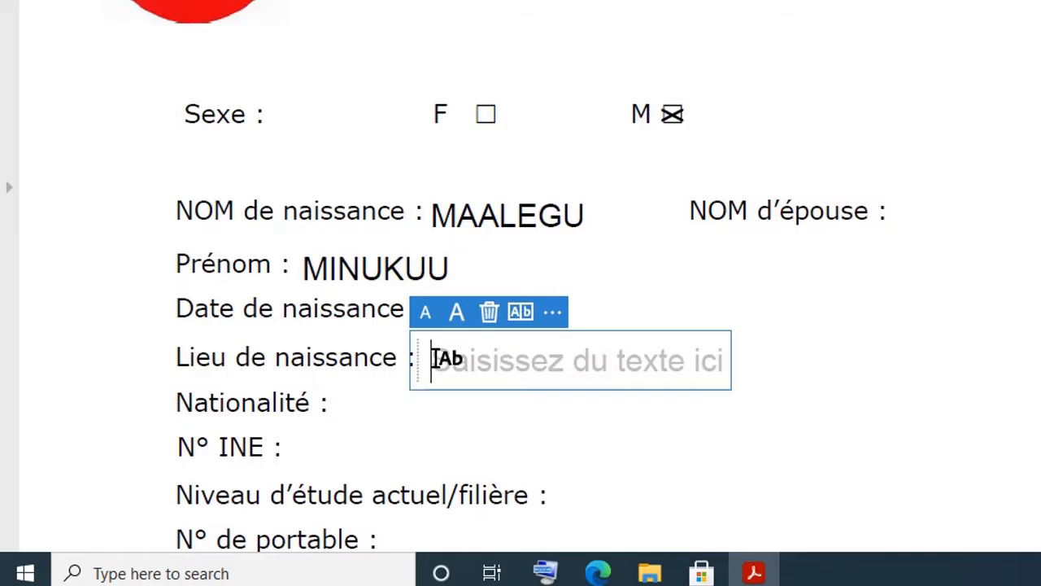
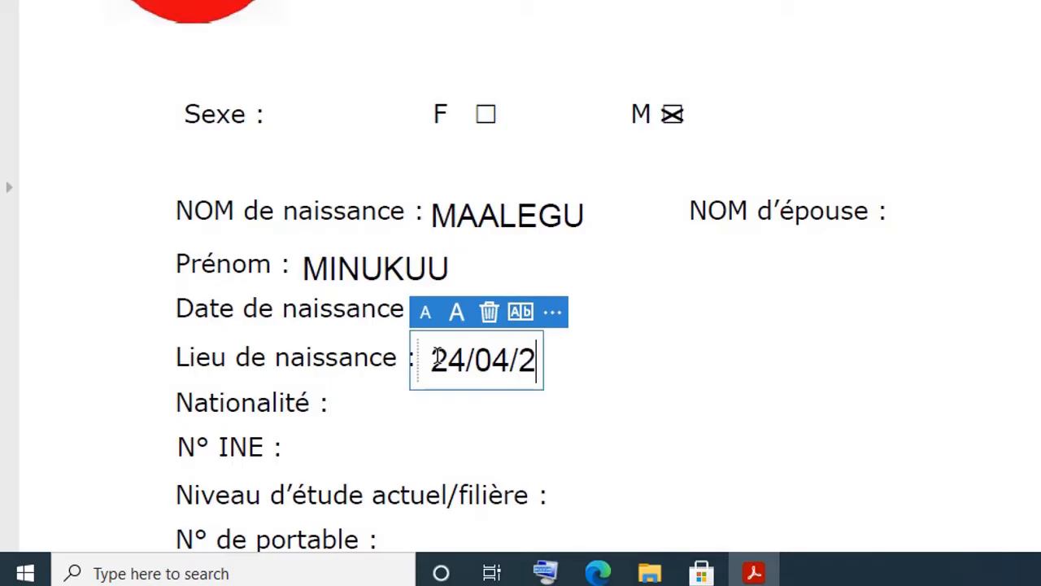
key(Left)
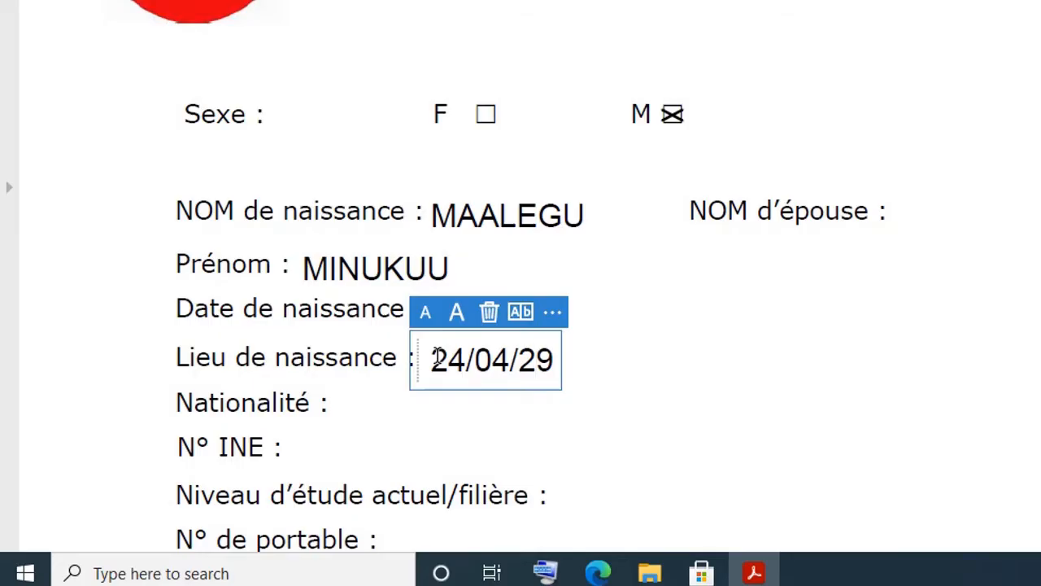
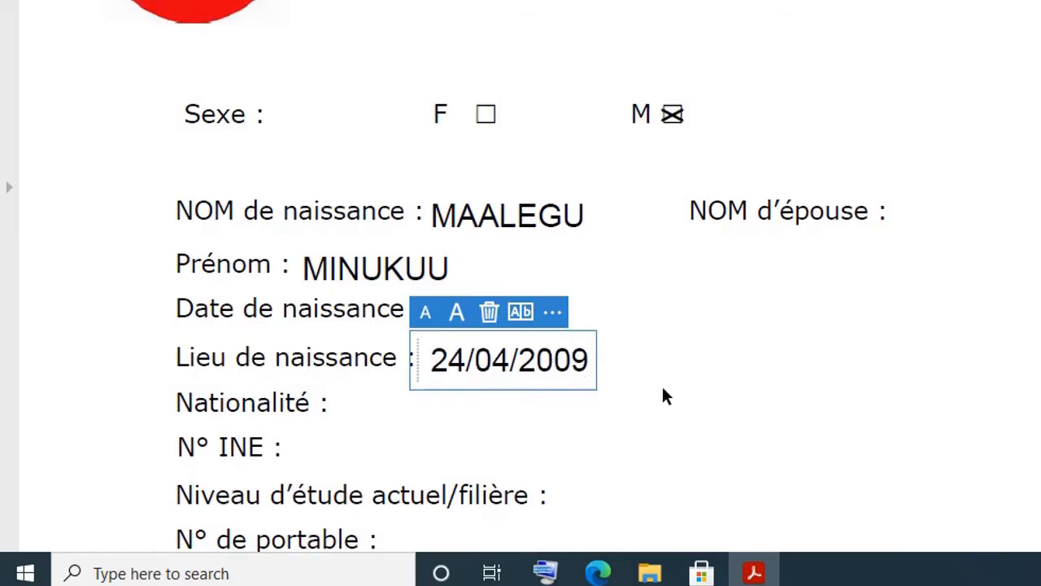
Step: Commit the birth date and scroll down to the trusted-person section
scroll(661, 392, down, 4)
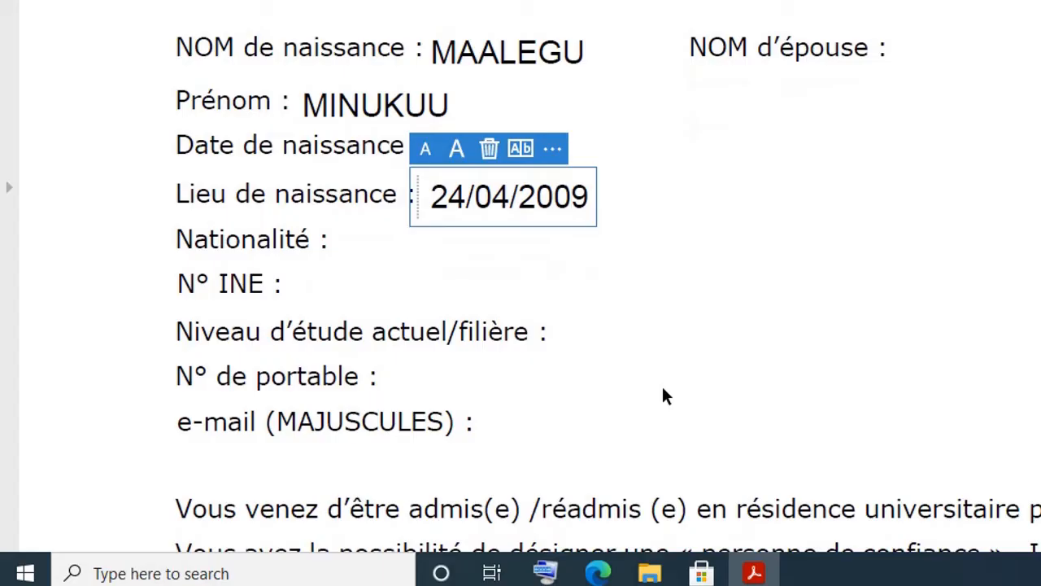
scroll(662, 395, down, 3)
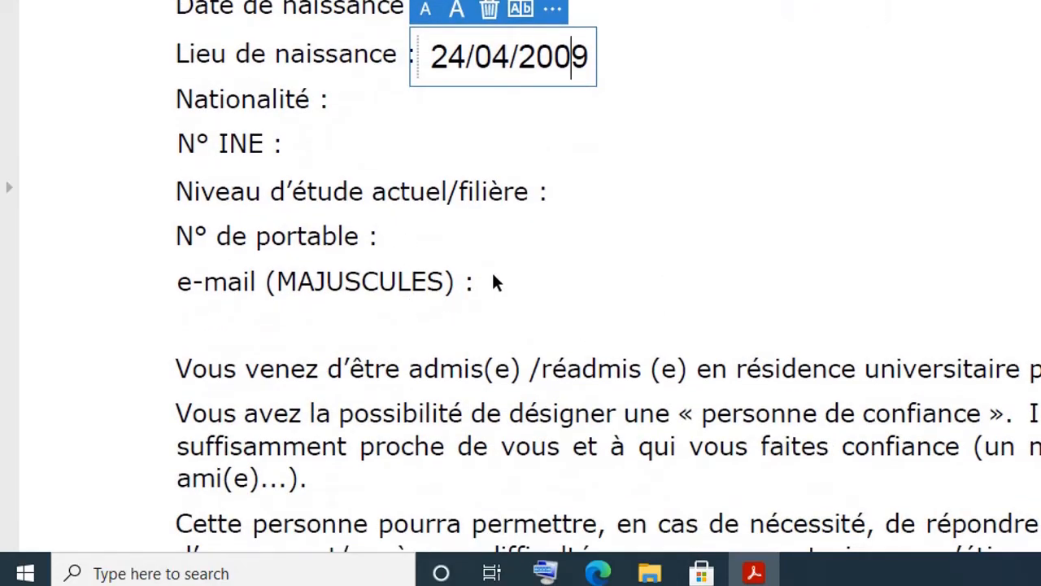
click(492, 279)
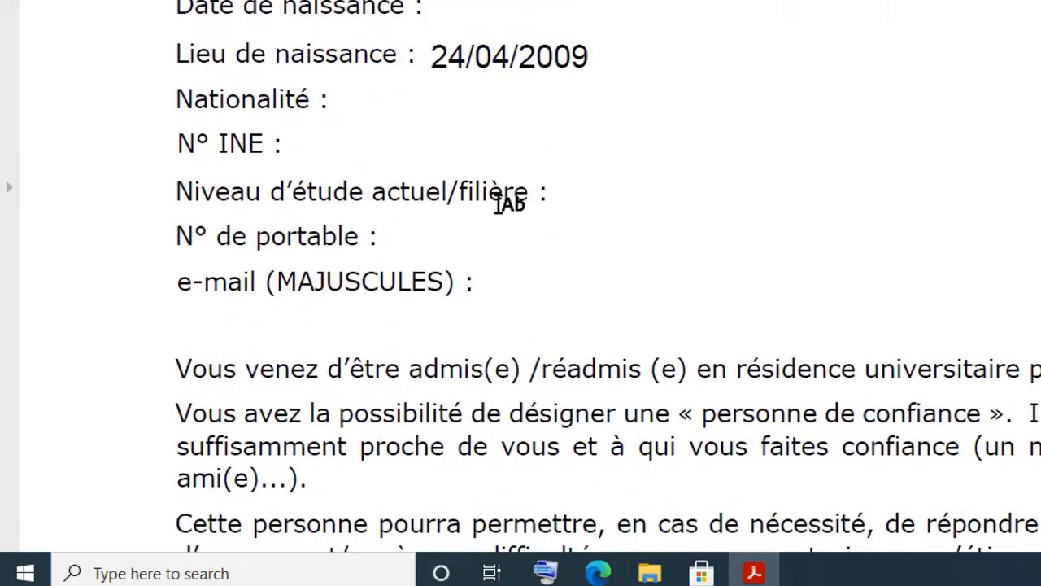
scroll(492, 283, down, 3)
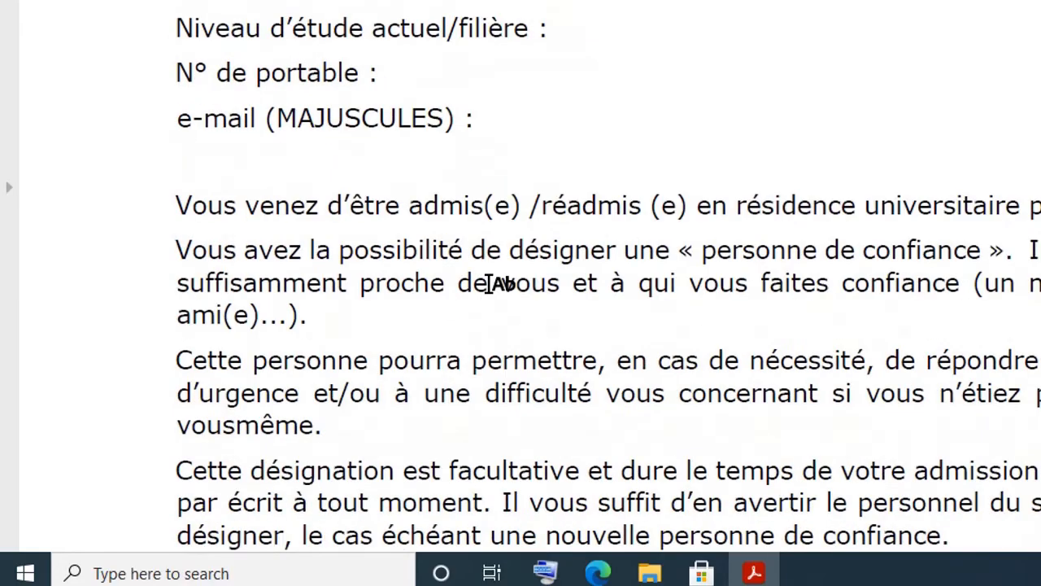
scroll(492, 283, up, 10)
scroll(493, 283, down, 20)
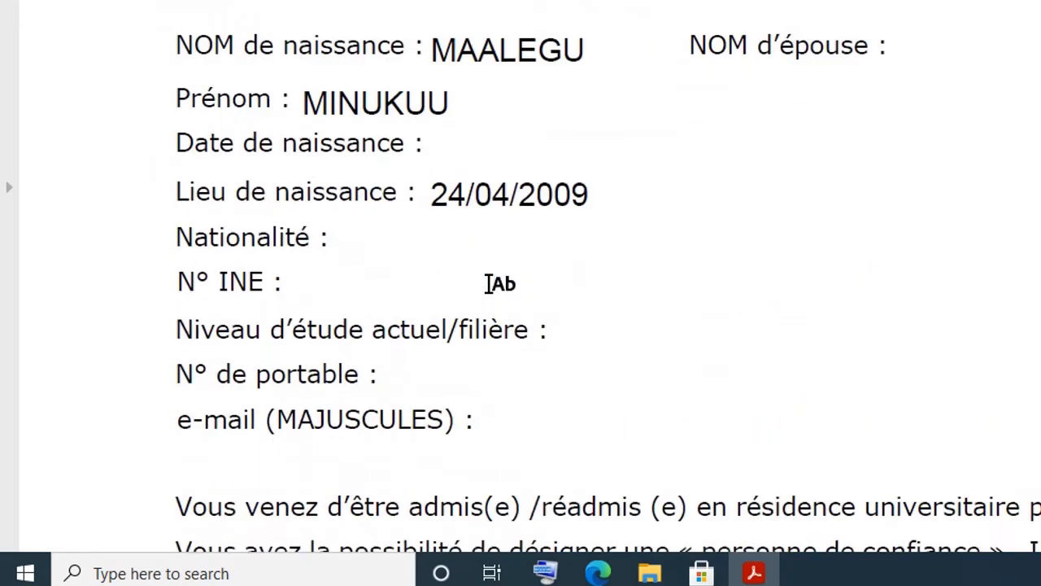
scroll(492, 283, down, 3)
scroll(492, 283, up, 4)
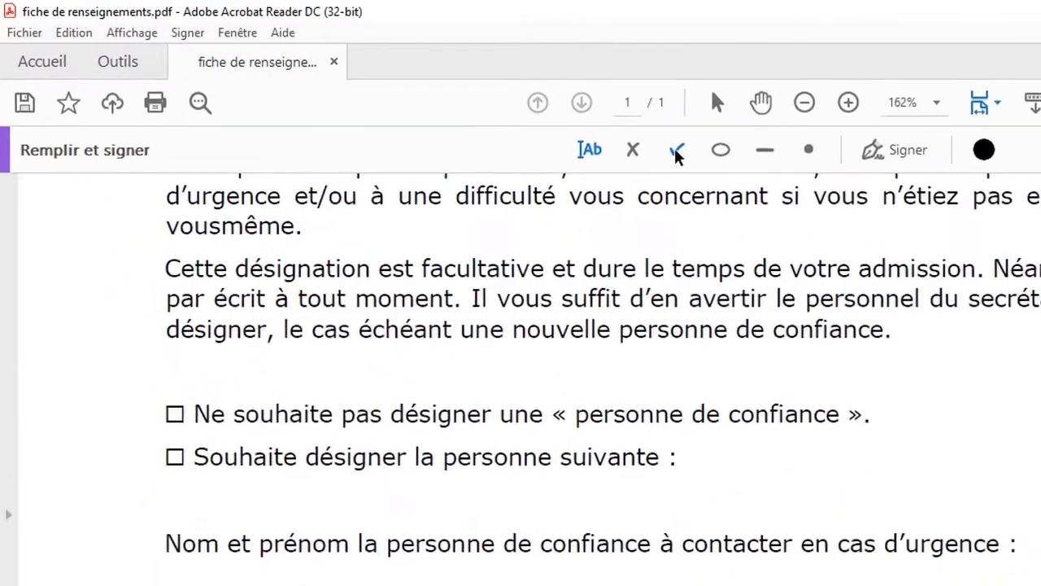
Step: Put a check mark in the Souhaite désigner la personne suivante box
click(639, 155)
click(681, 153)
click(175, 459)
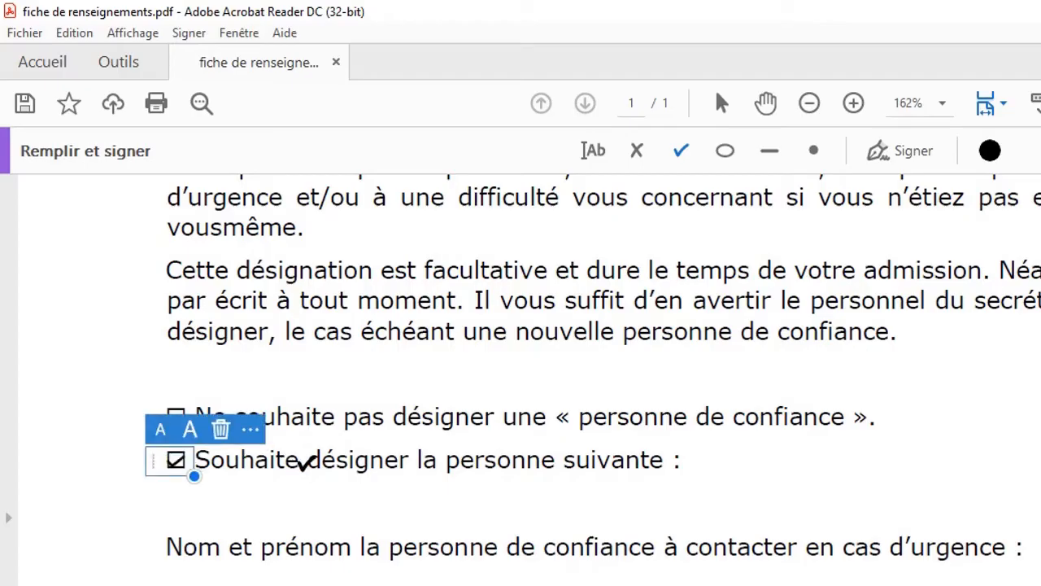
click(684, 149)
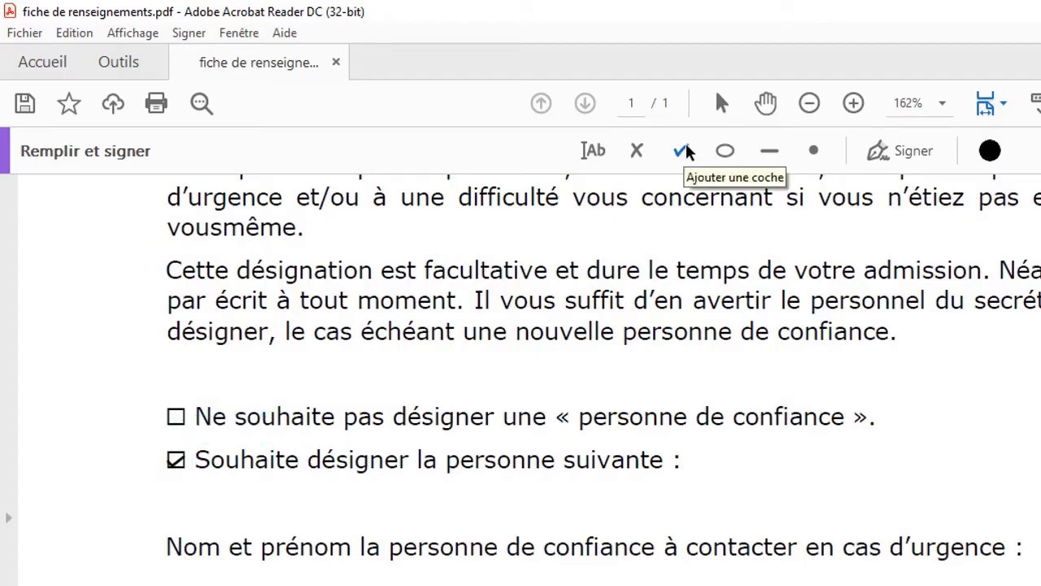
scroll(680, 355, down, 1)
scroll(680, 355, down, 3)
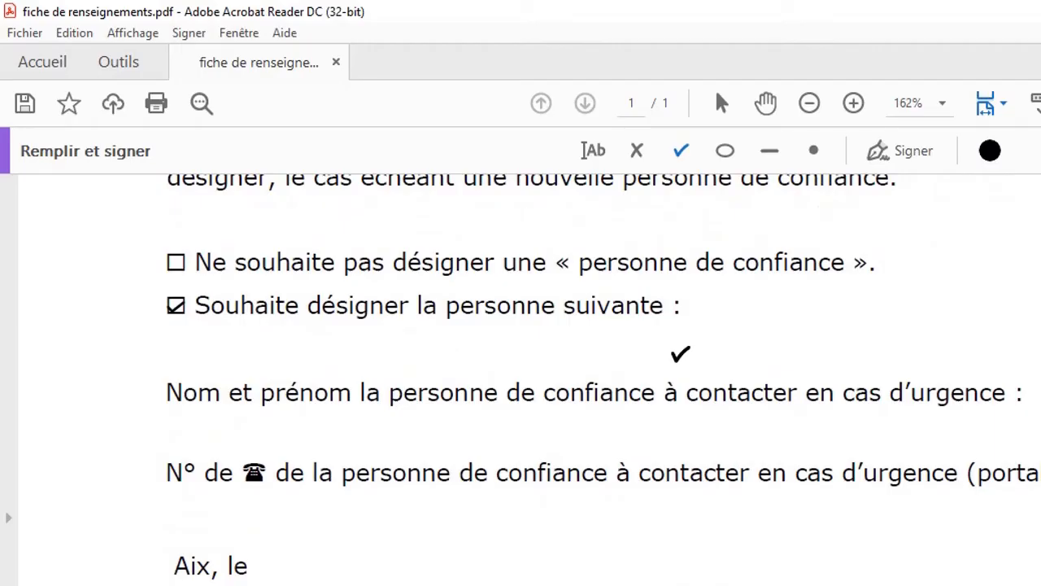
scroll(680, 356, up, 7)
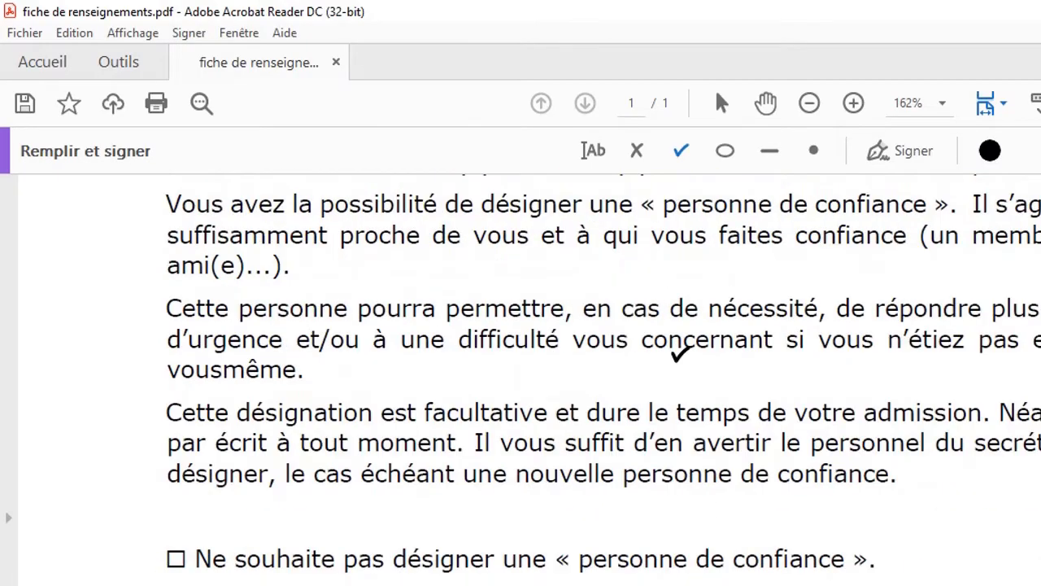
scroll(680, 356, down, 6)
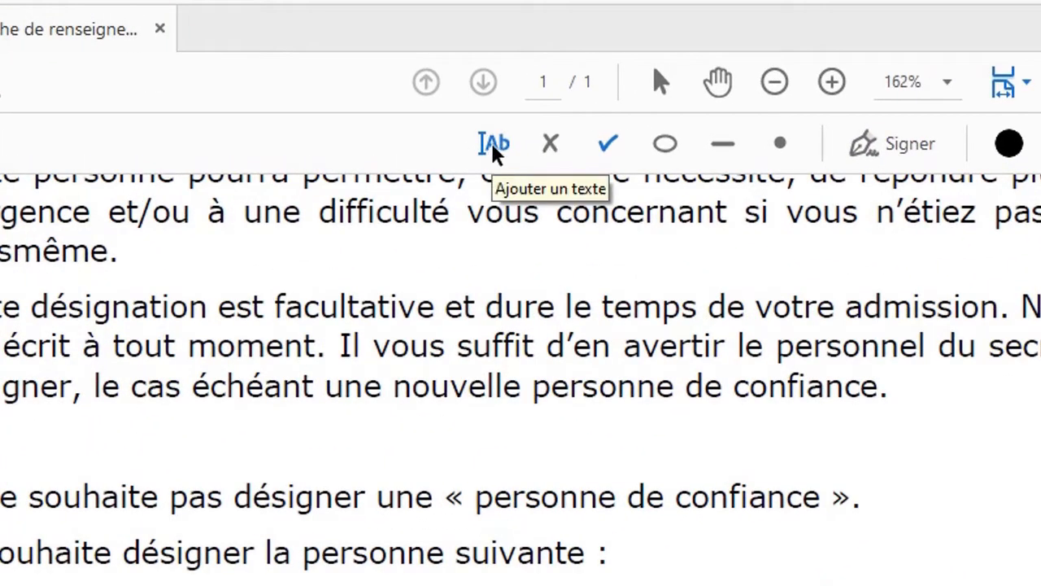
Step: Type 23/05/2021 after 'Aix, le' and shift it slightly right
click(494, 145)
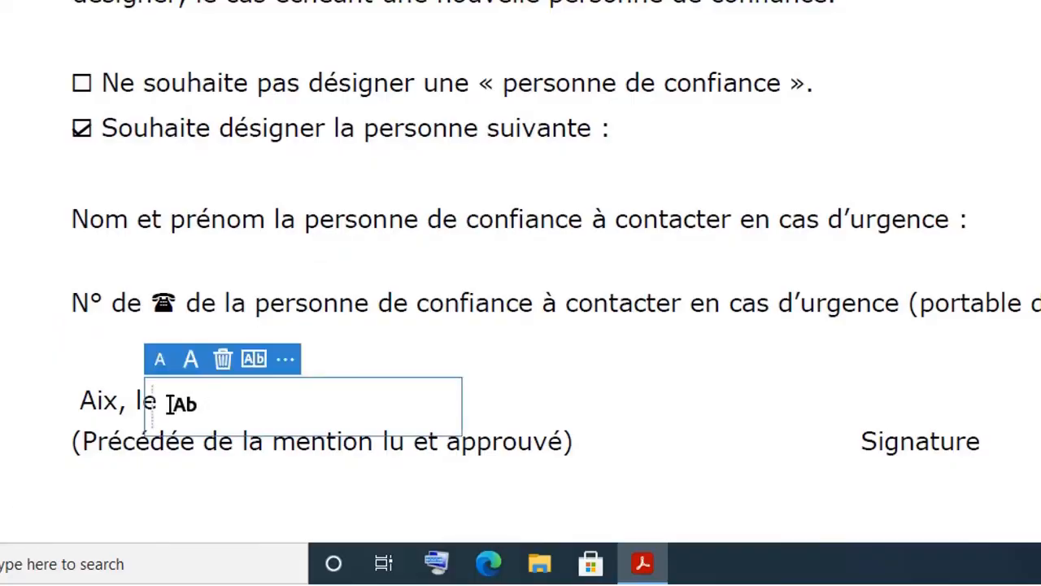
click(169, 402)
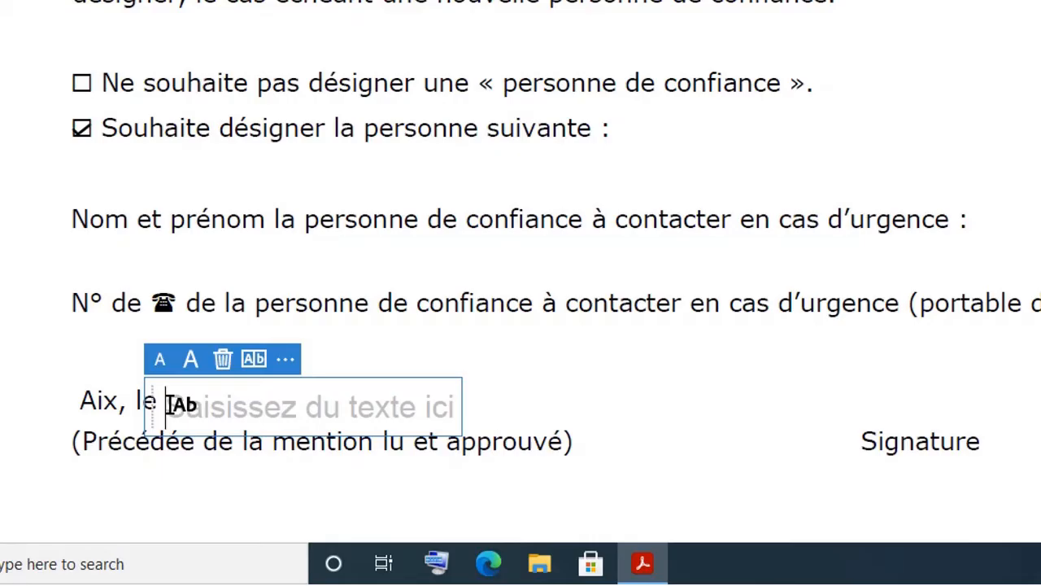
text(23)
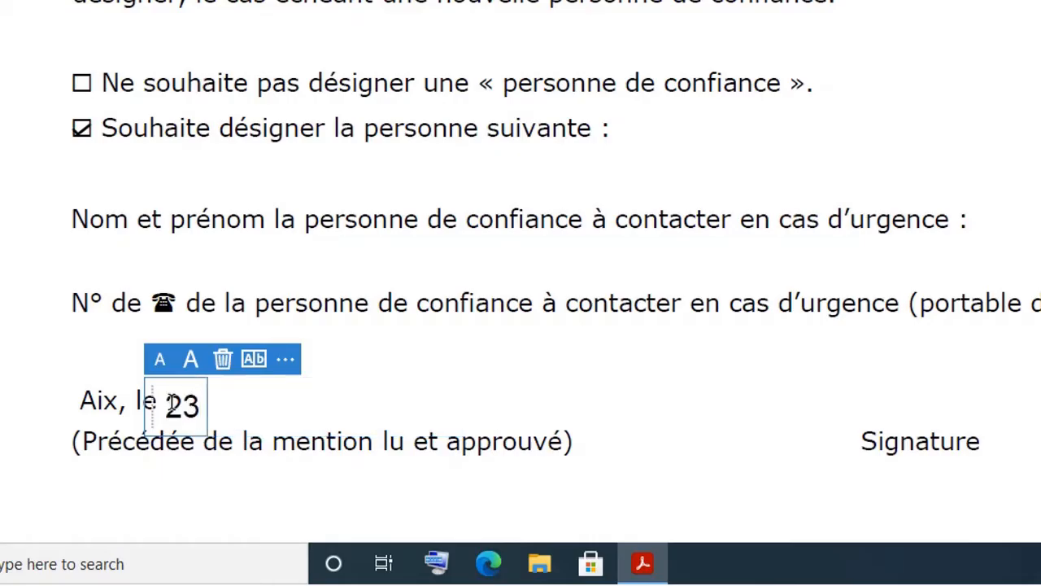
text(/05/20)
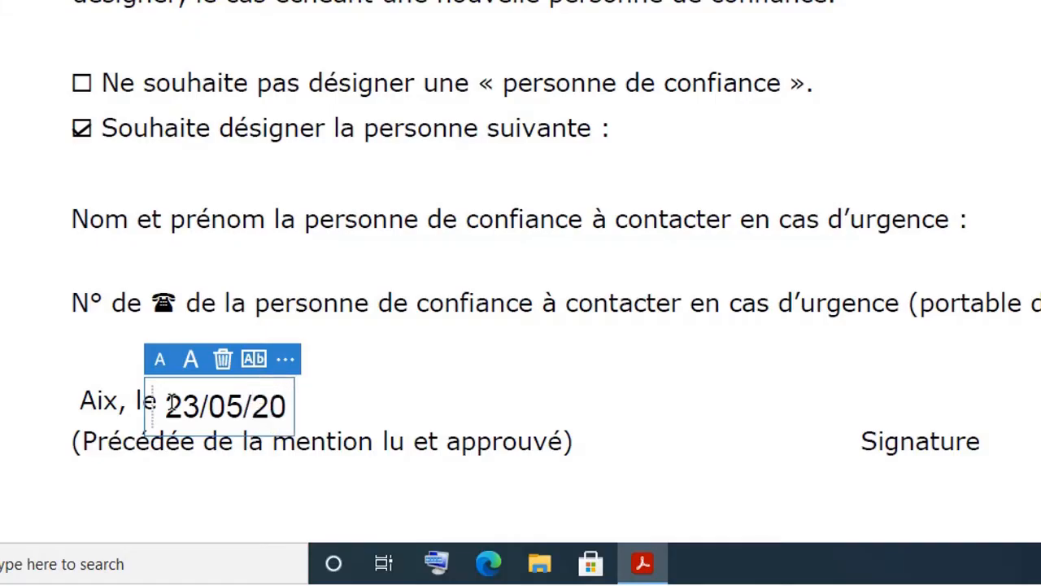
text(21)
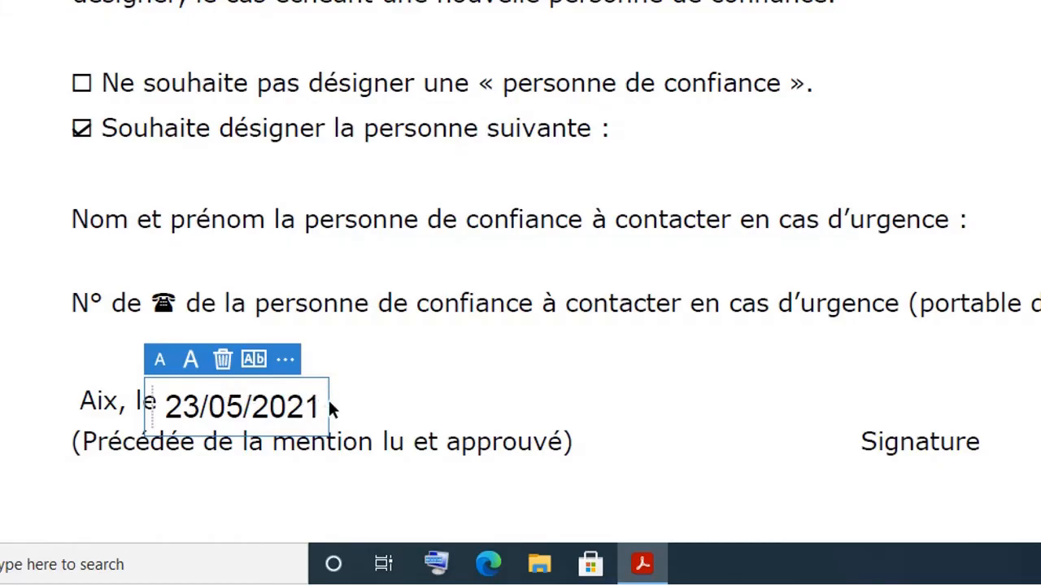
mouse_move(327, 402)
mouse_down()
mouse_move(371, 399)
mouse_move(339, 396)
mouse_up()
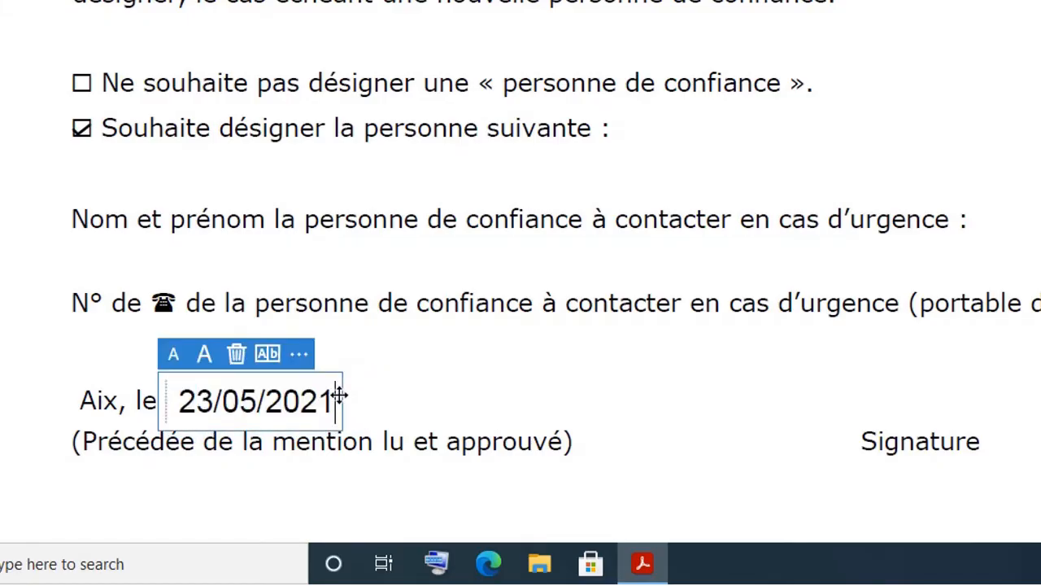
Step: Adjust the date's text size to match the surrounding form text
click(174, 355)
click(175, 358)
click(174, 360)
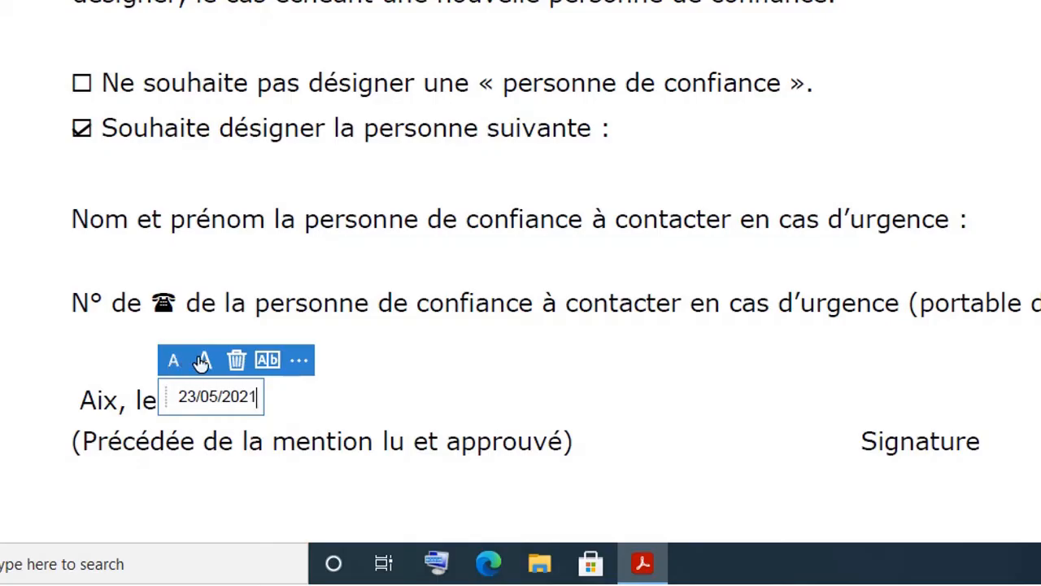
click(205, 361)
click(207, 367)
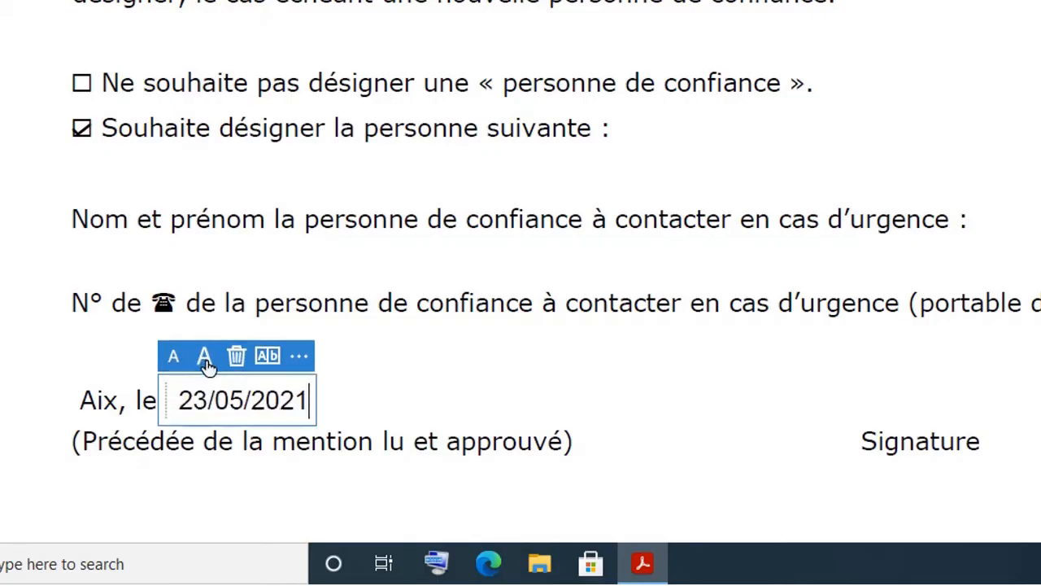
Step: Resize the cross mark, then add and delete an empty text box beside M
scroll(472, 362, up, 10)
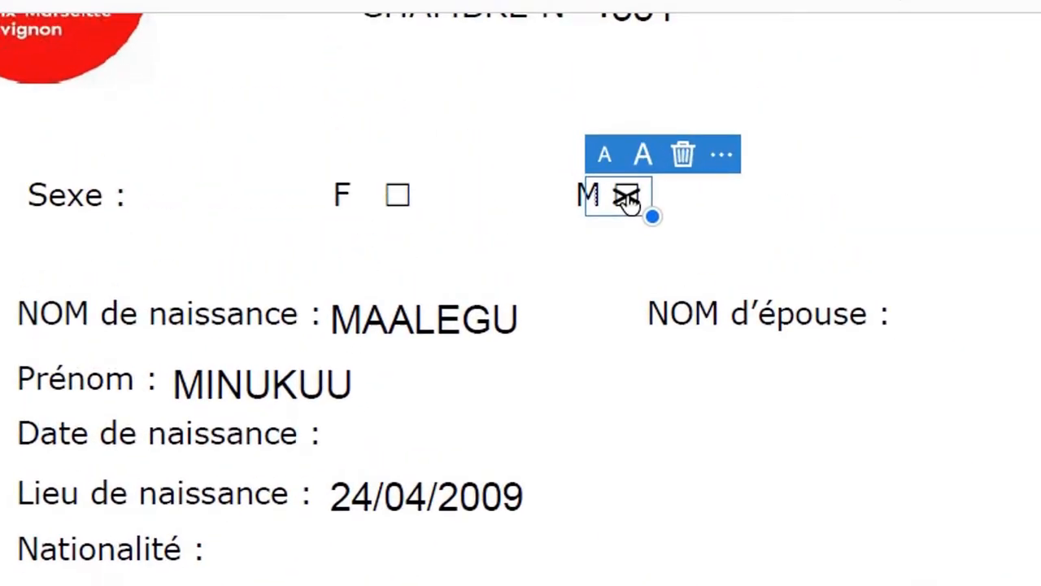
click(644, 156)
click(644, 156)
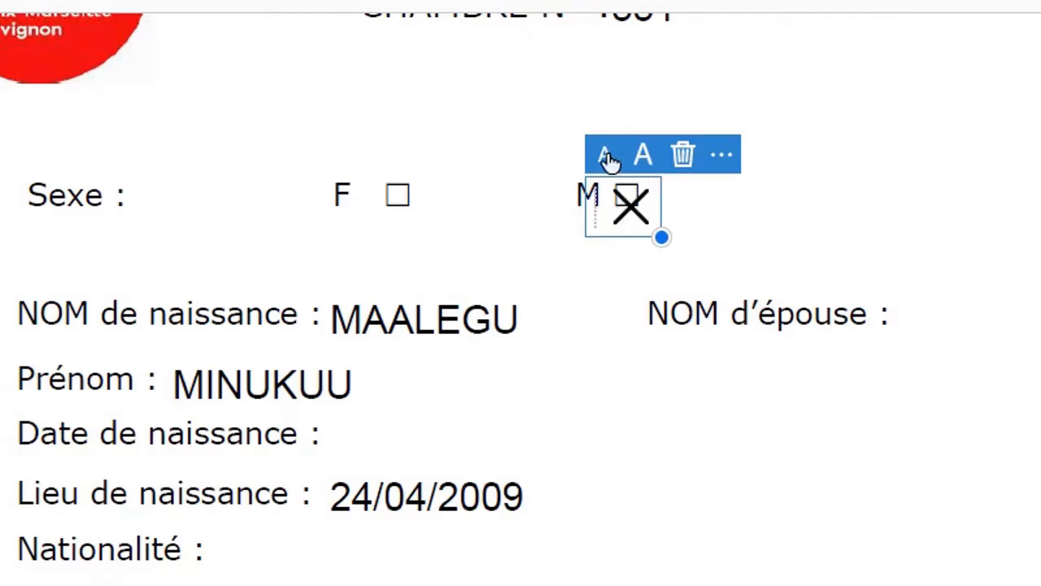
click(606, 156)
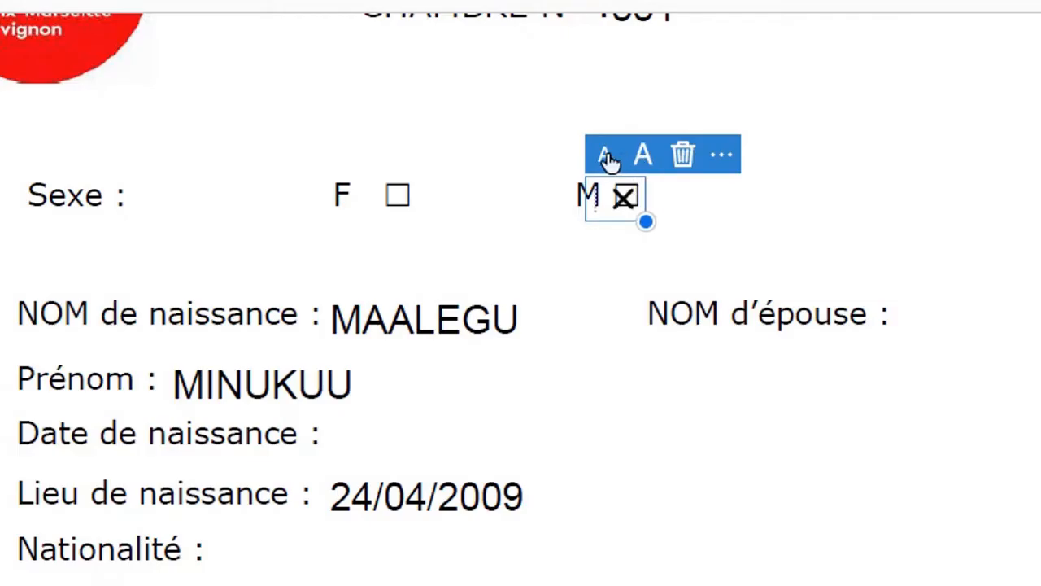
click(617, 222)
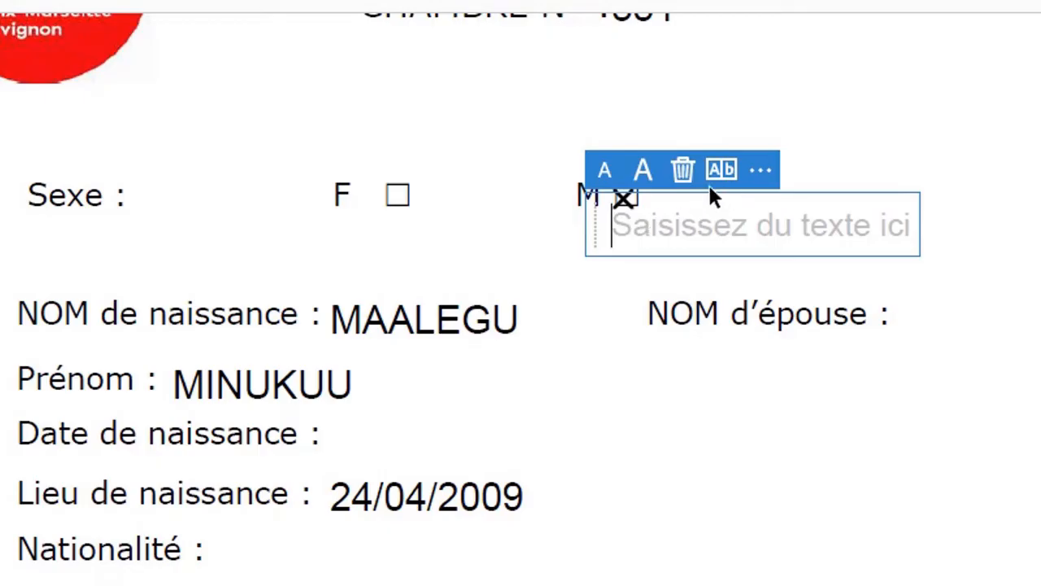
click(682, 172)
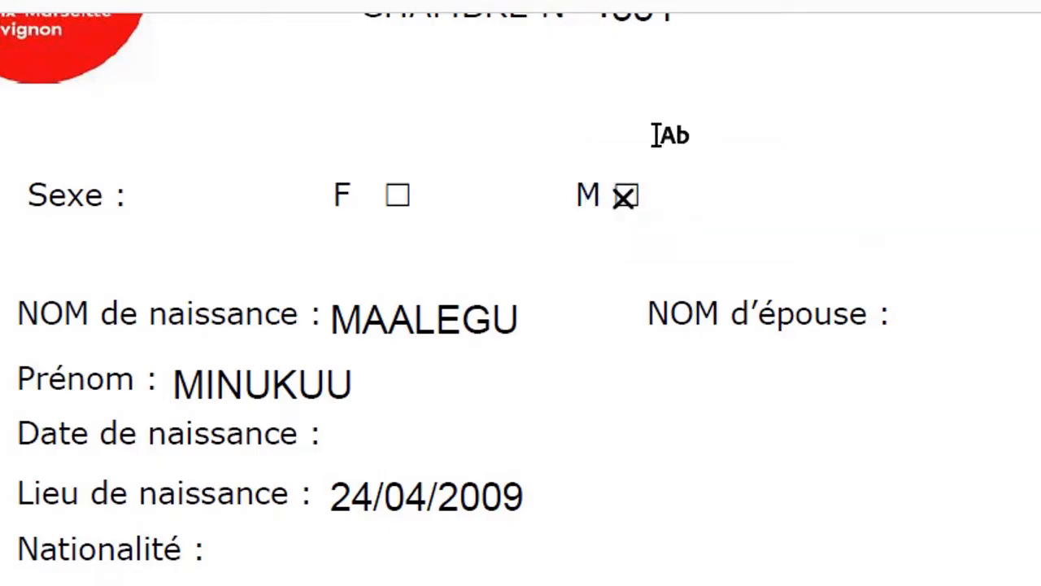
Step: Replace the cross in the M box on the Sexe line with a check mark
click(623, 203)
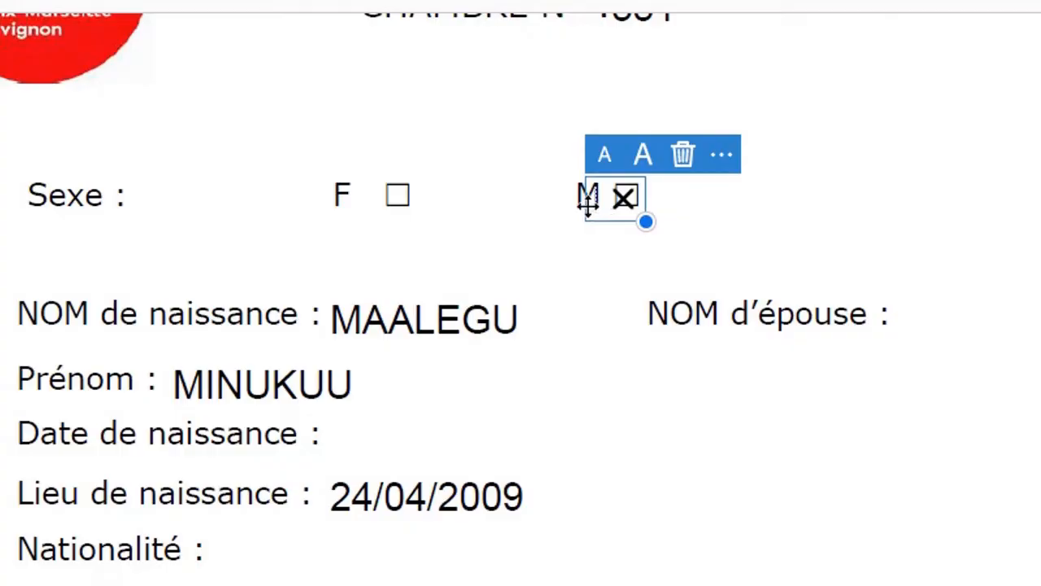
drag(588, 201, 592, 198)
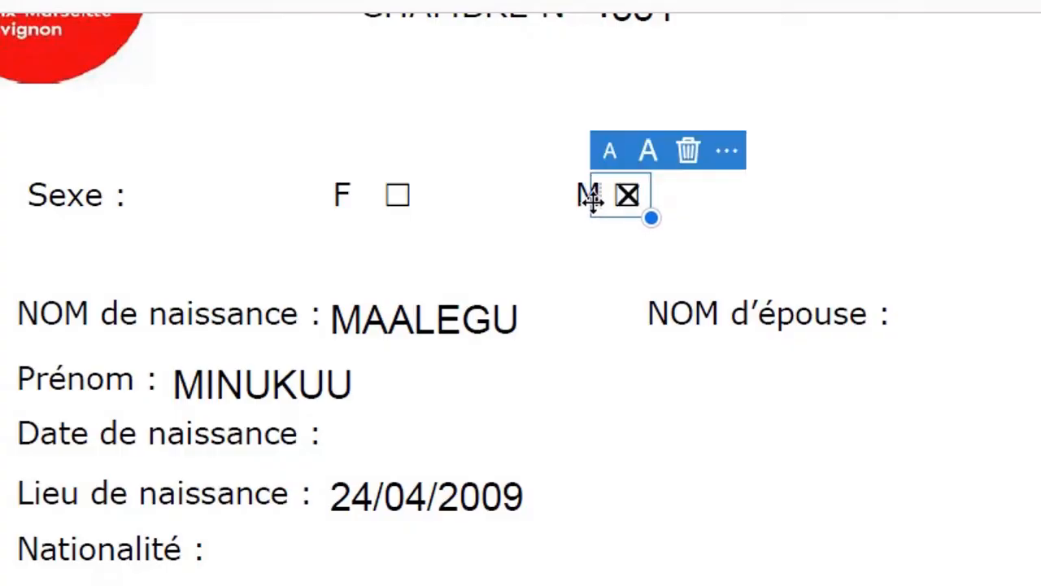
click(689, 154)
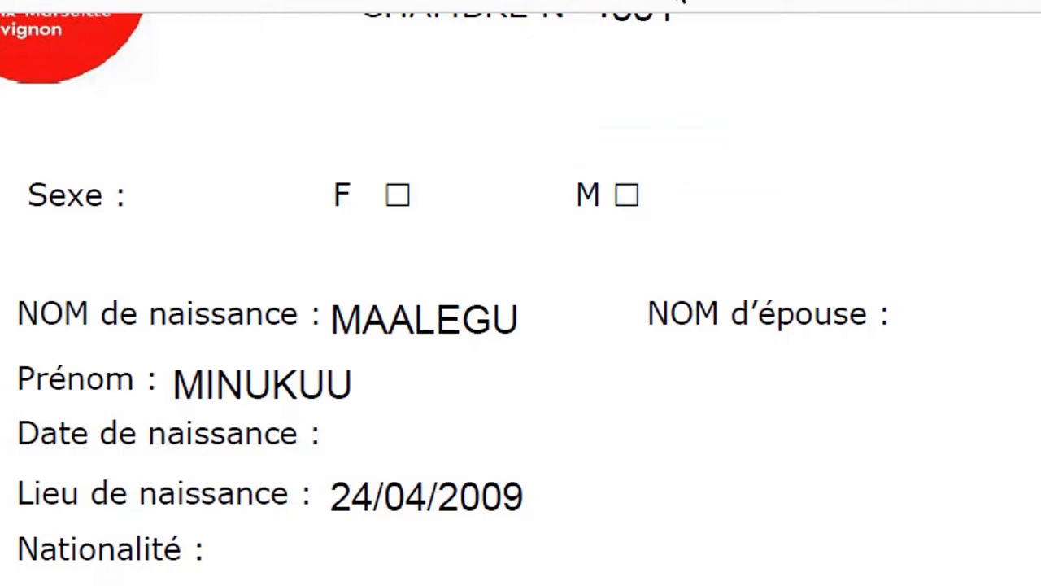
click(684, 0)
click(626, 195)
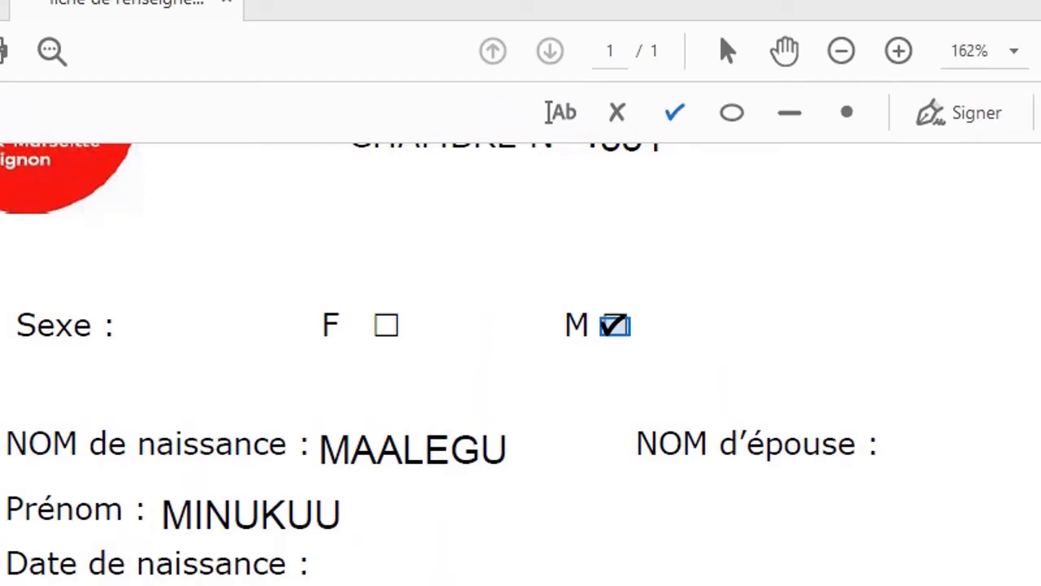
click(677, 116)
scroll(484, 248, down, 15)
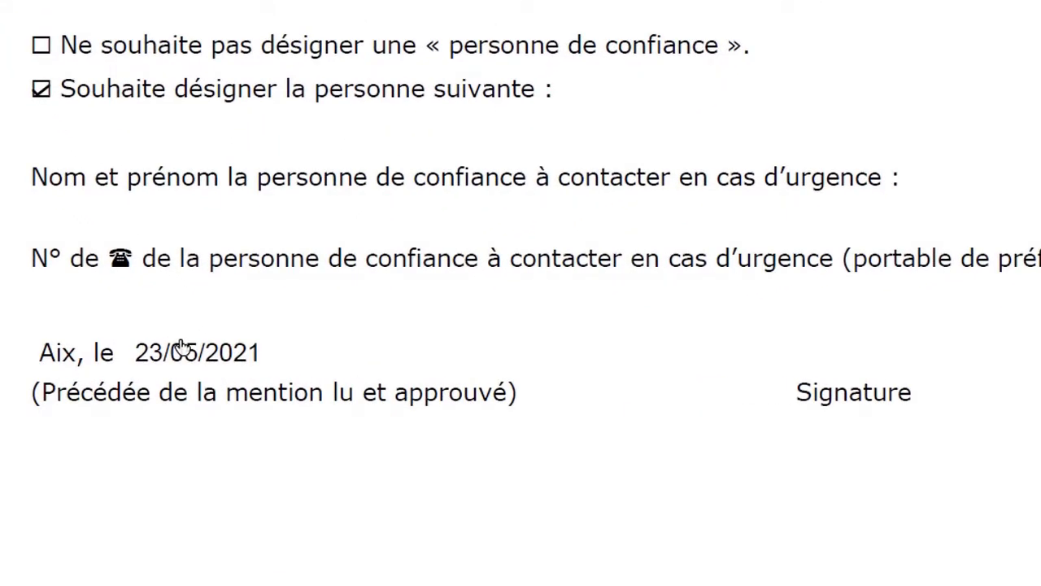
Step: Open the Signer dropdown showing the saved signature and the add-initials option
scroll(181, 347, up, 2)
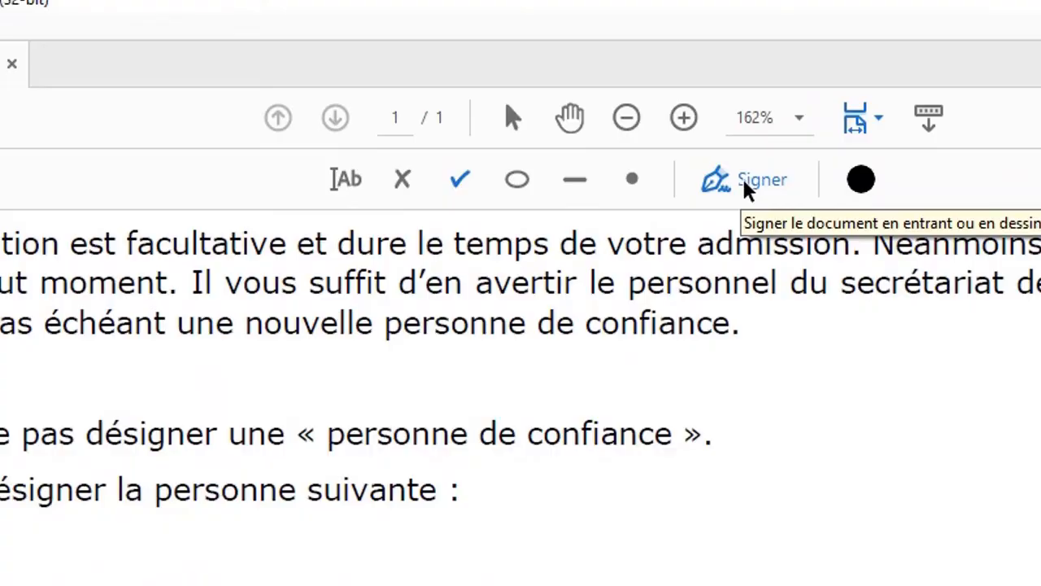
click(748, 188)
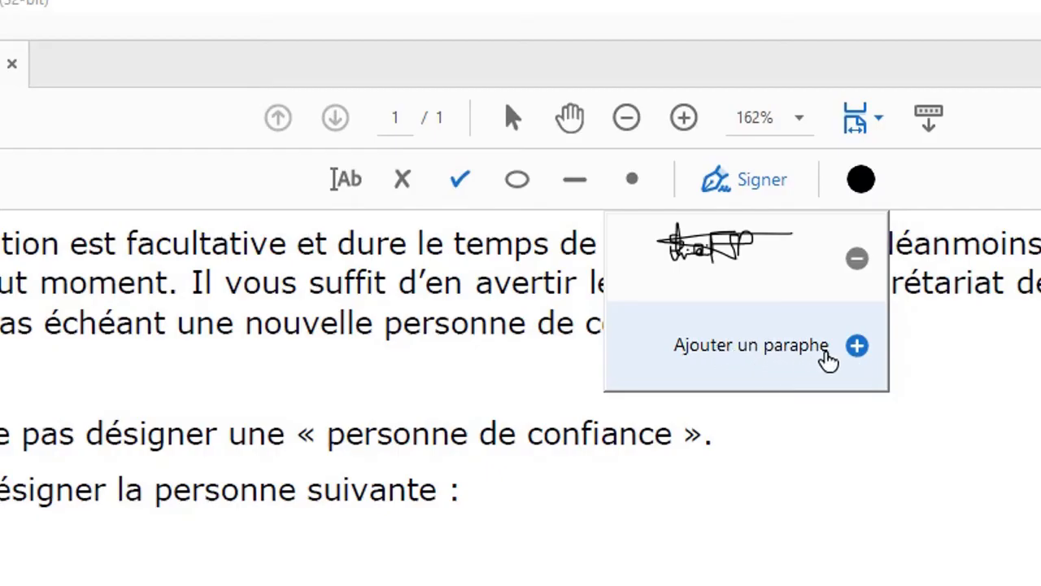
Step: Create typed initials MS with Ajouter un paraphe and apply them
click(830, 361)
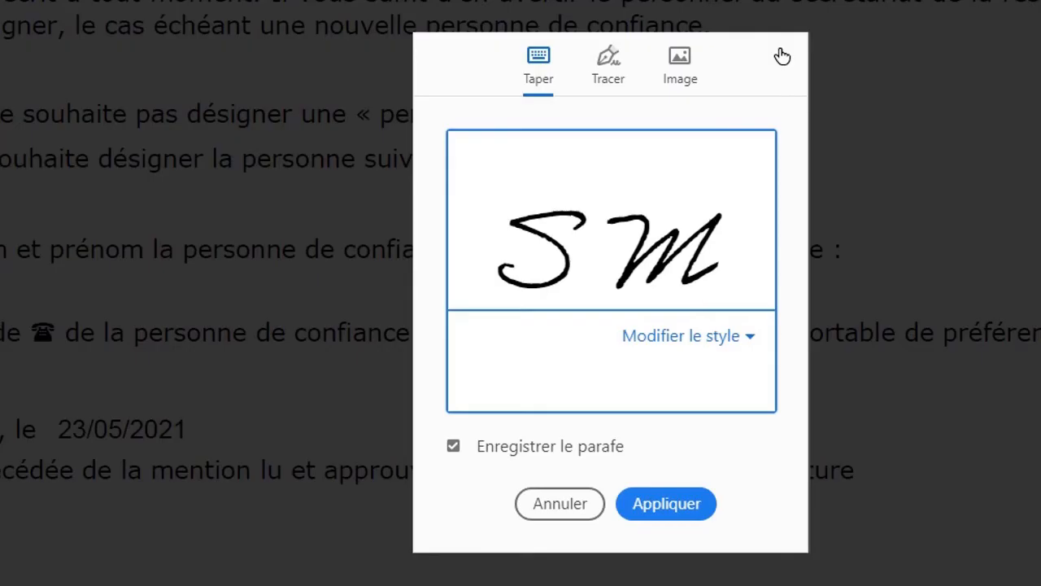
text(M)
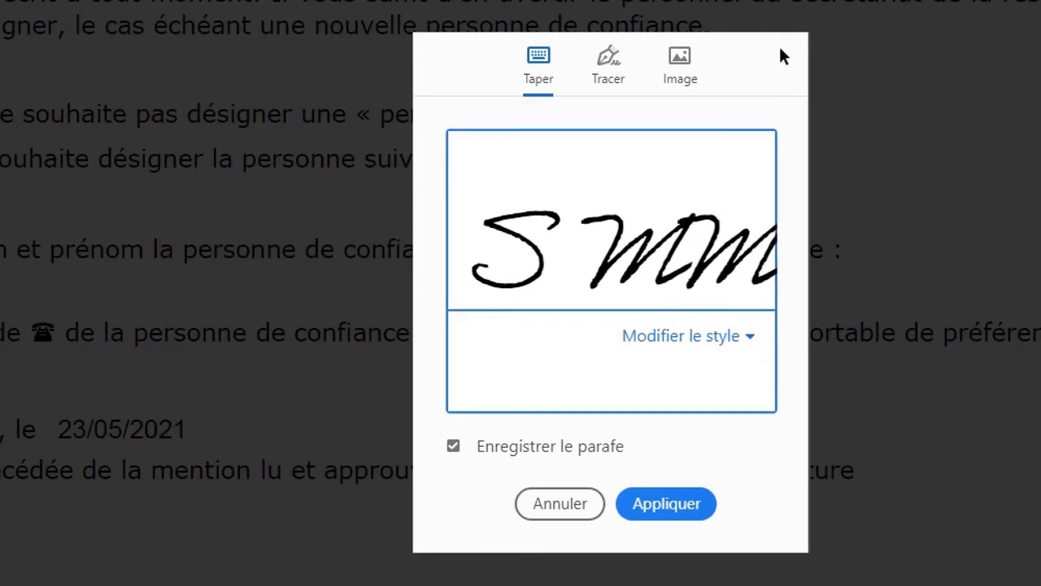
key(BackSpace)
key(BackSpace)
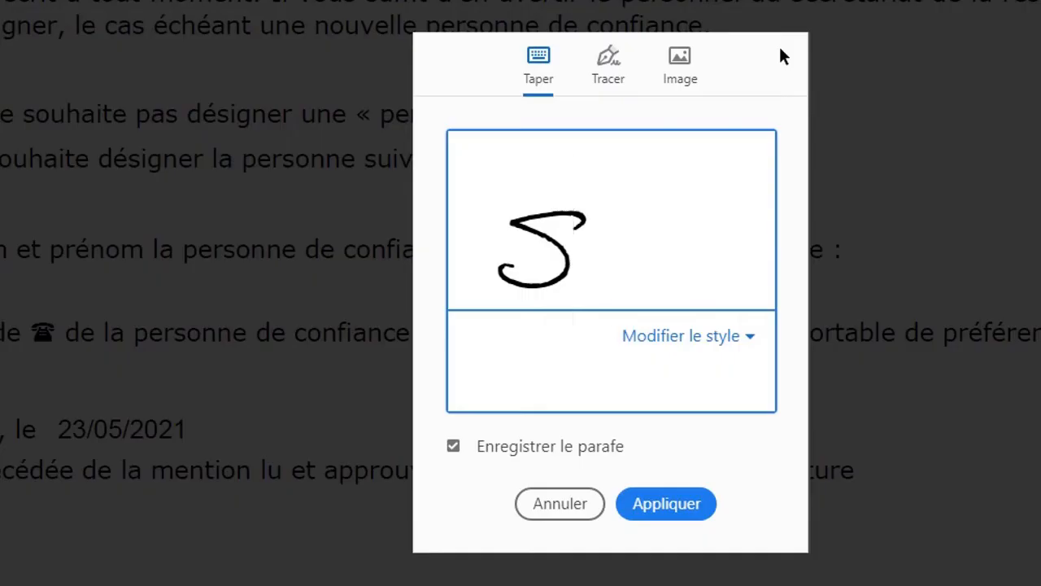
key(BackSpace)
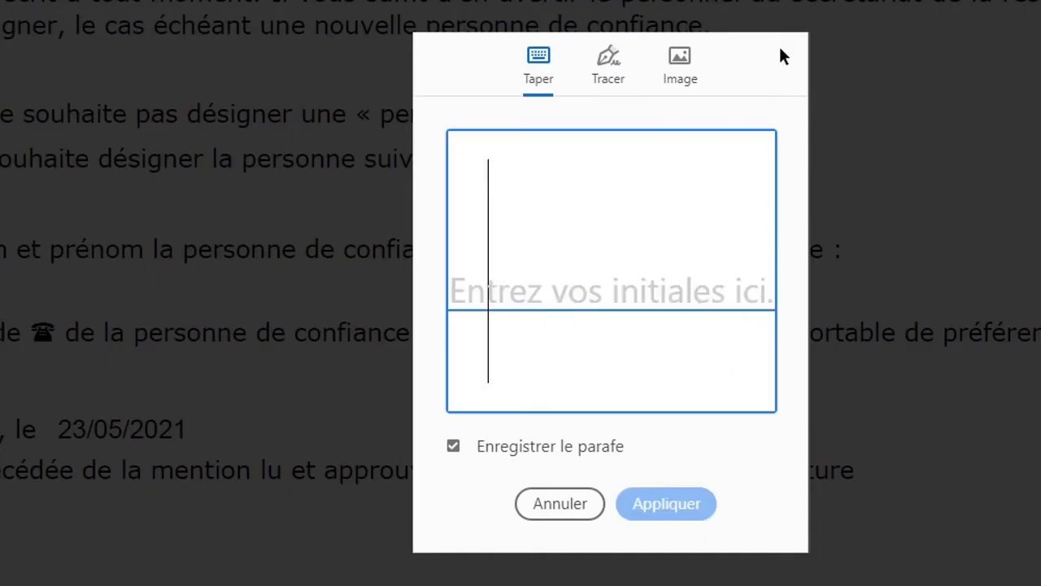
text(MS)
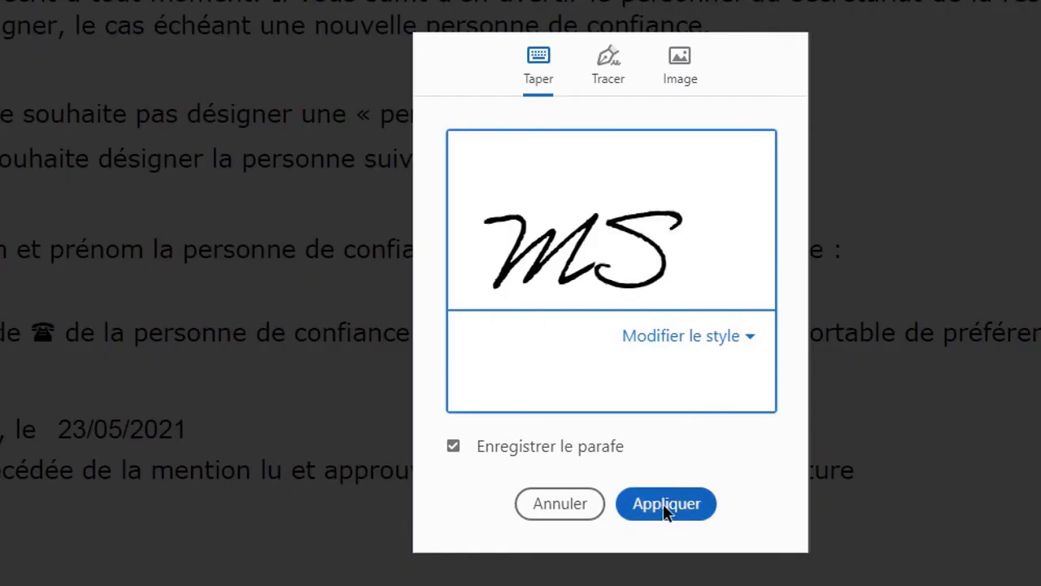
key(BackSpace)
key(BackSpace)
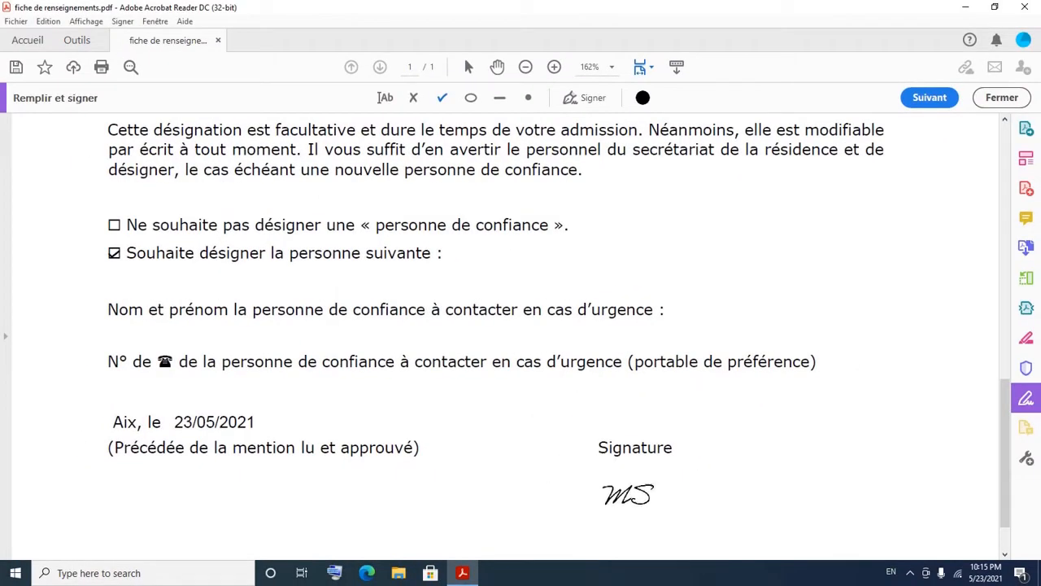
Step: Place the MS initials below the Signature label and reselect them
click(632, 486)
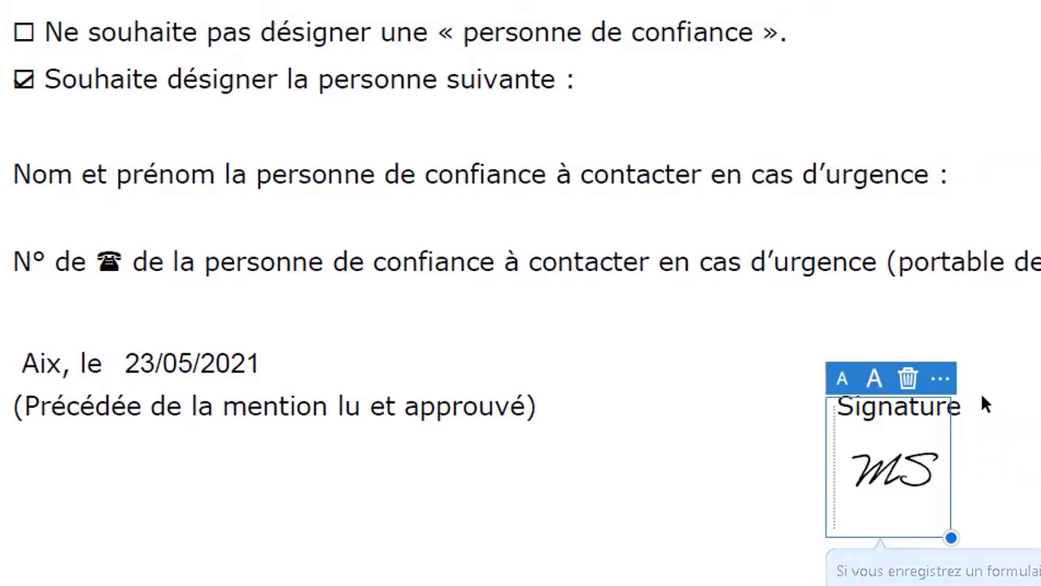
click(980, 404)
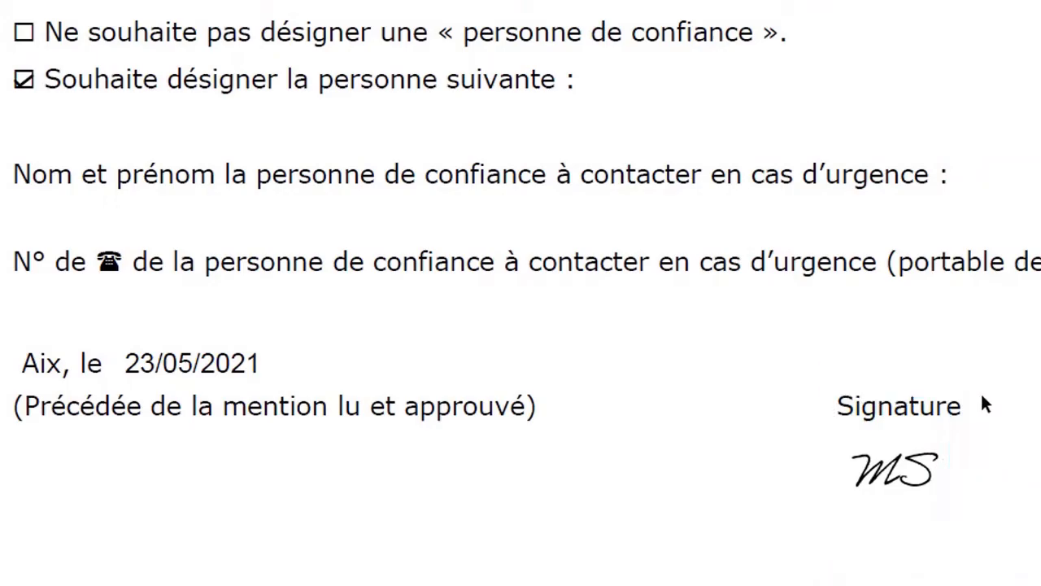
click(909, 482)
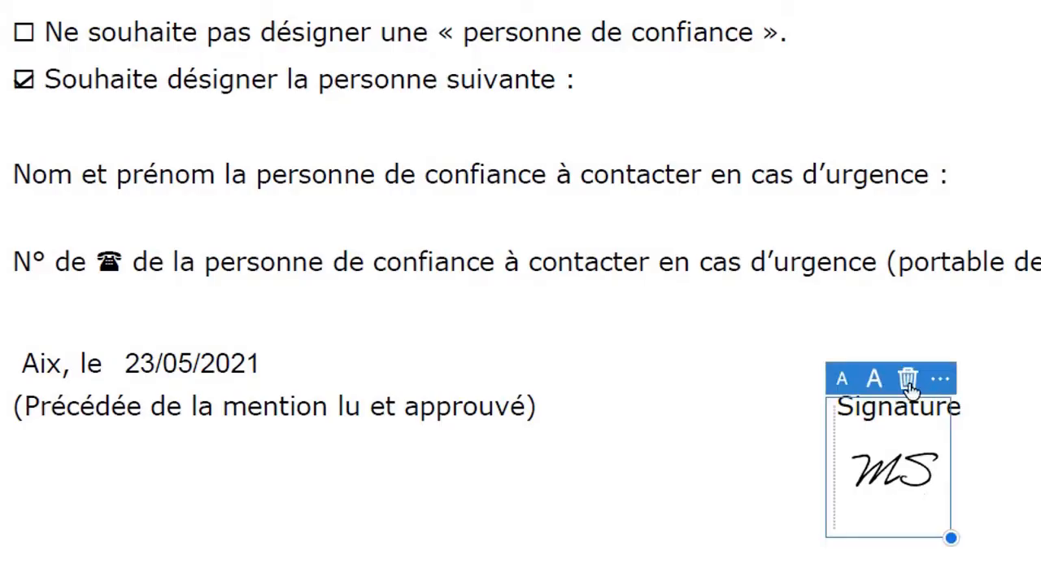
Step: Enlarge the MS initials twice, shrink them twice, then delete them
click(873, 380)
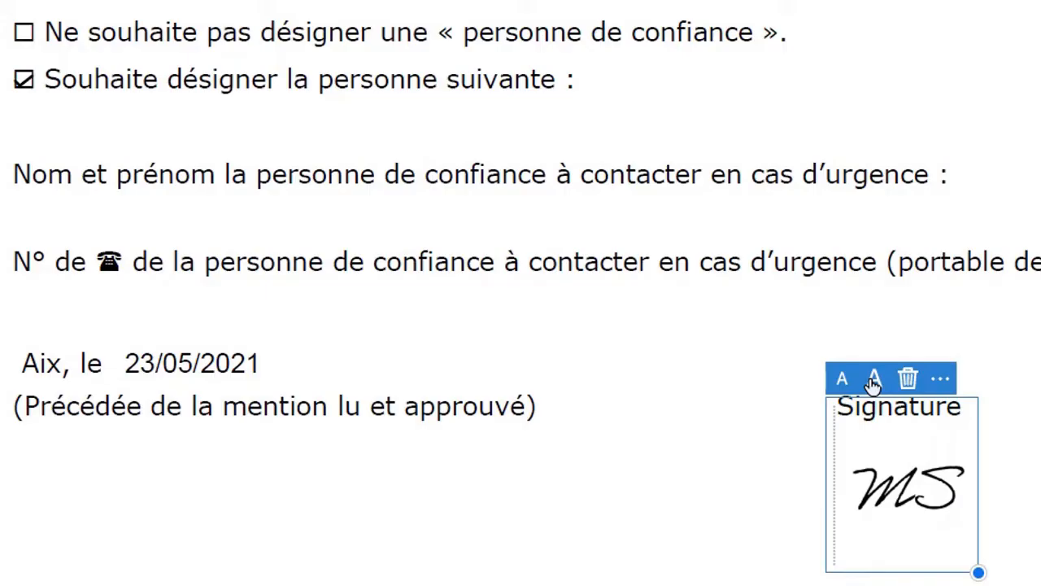
click(874, 380)
click(846, 379)
click(846, 379)
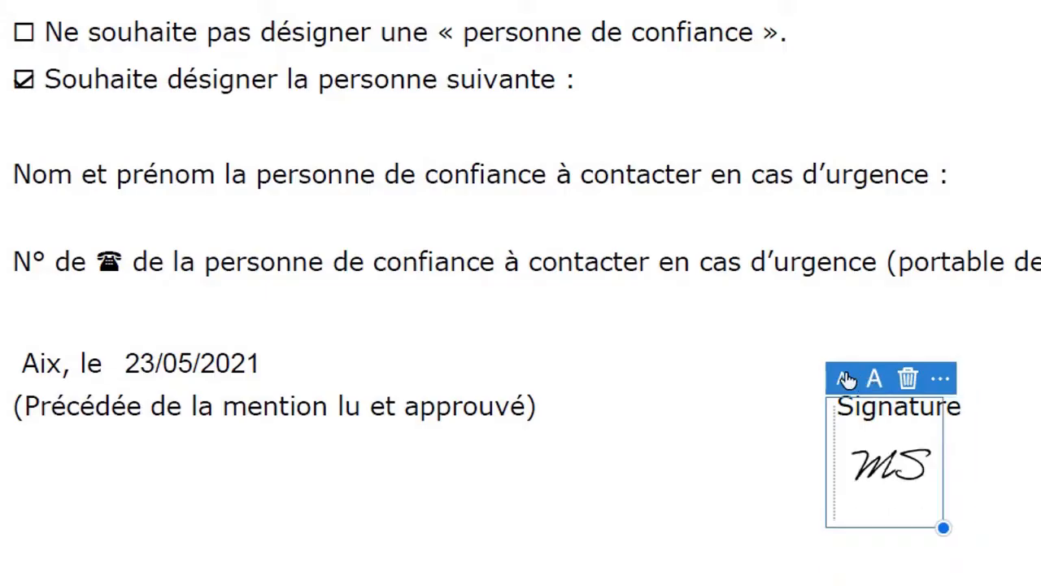
click(908, 381)
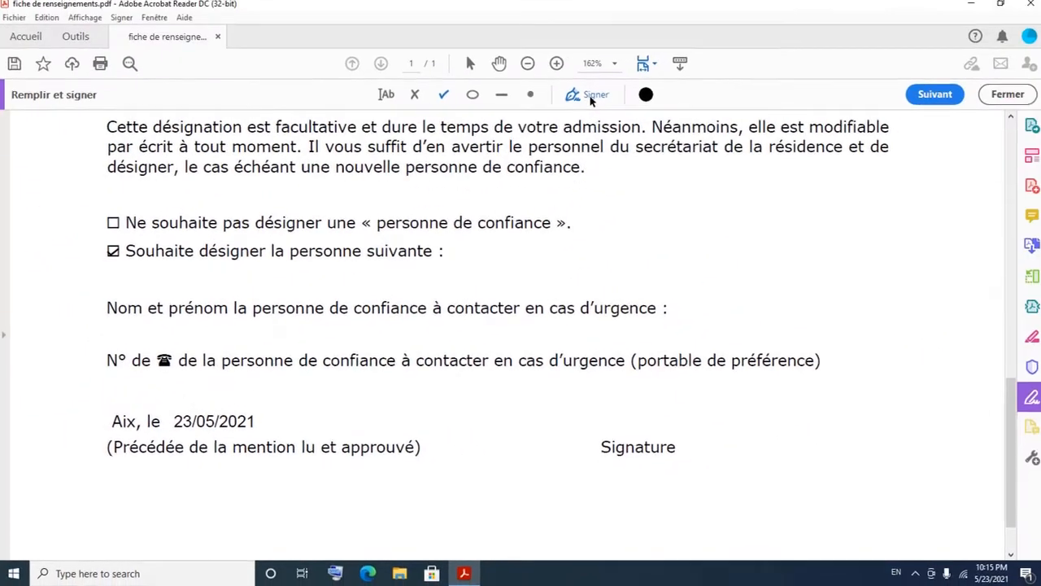
Step: Place and remove the scribbled signature, then delete it from the saved signatures
click(593, 94)
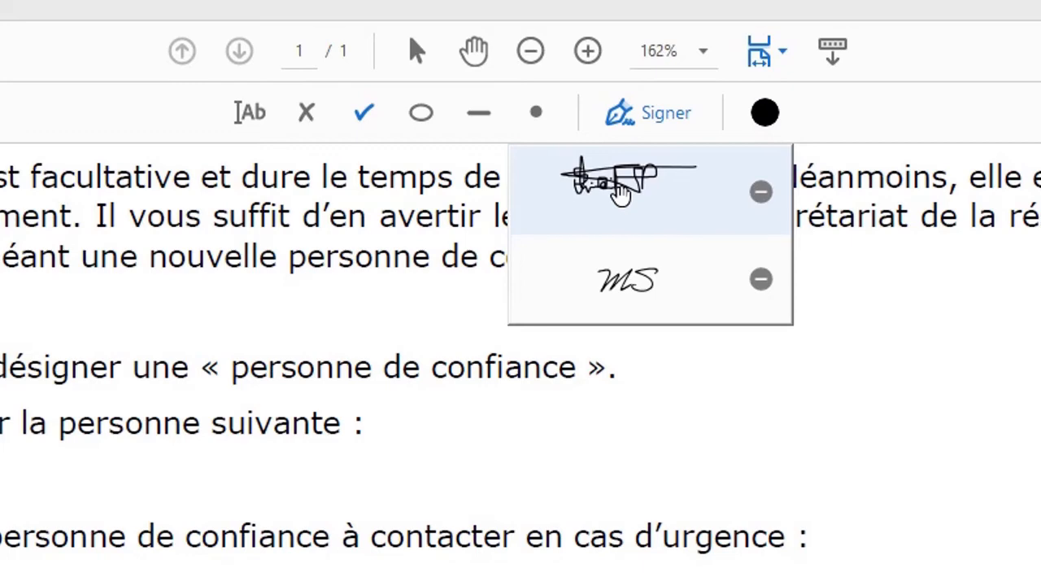
click(621, 194)
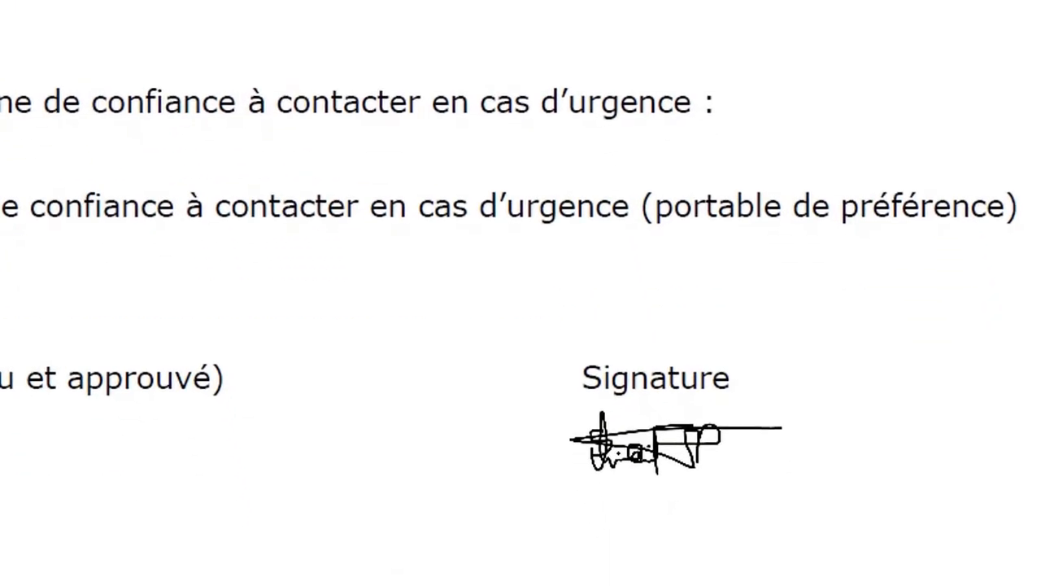
click(667, 444)
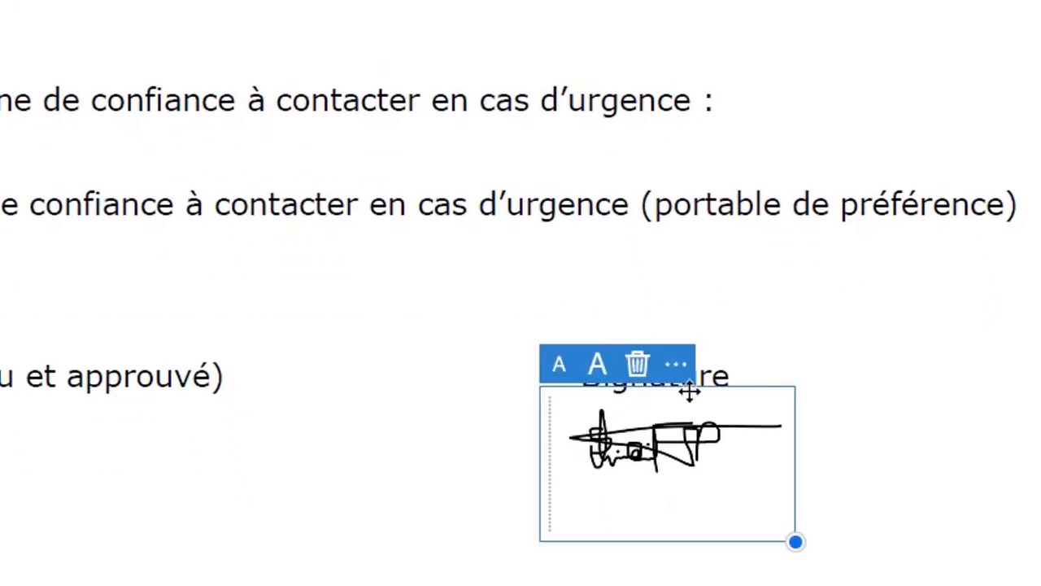
click(639, 366)
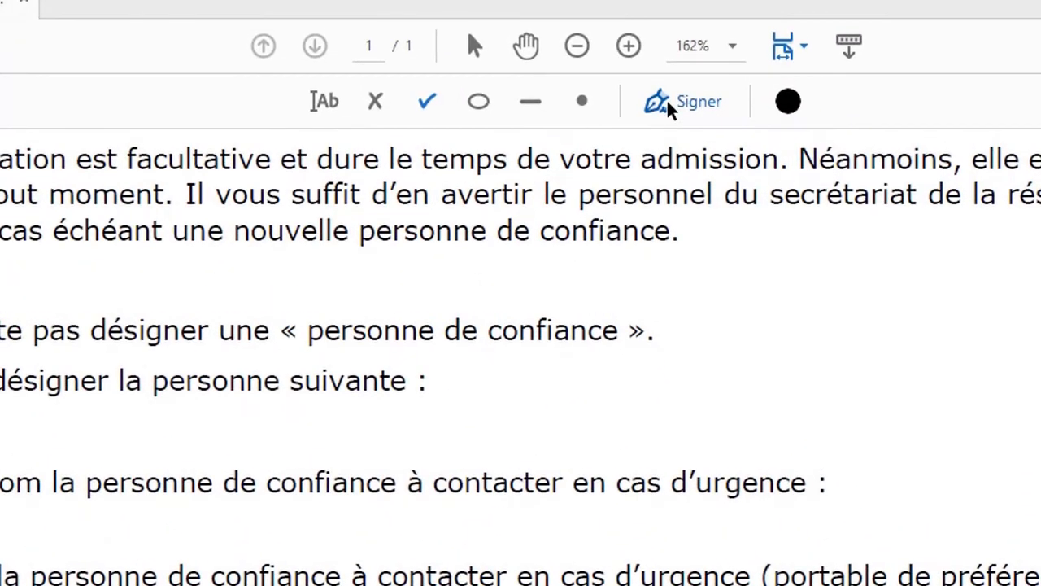
click(653, 56)
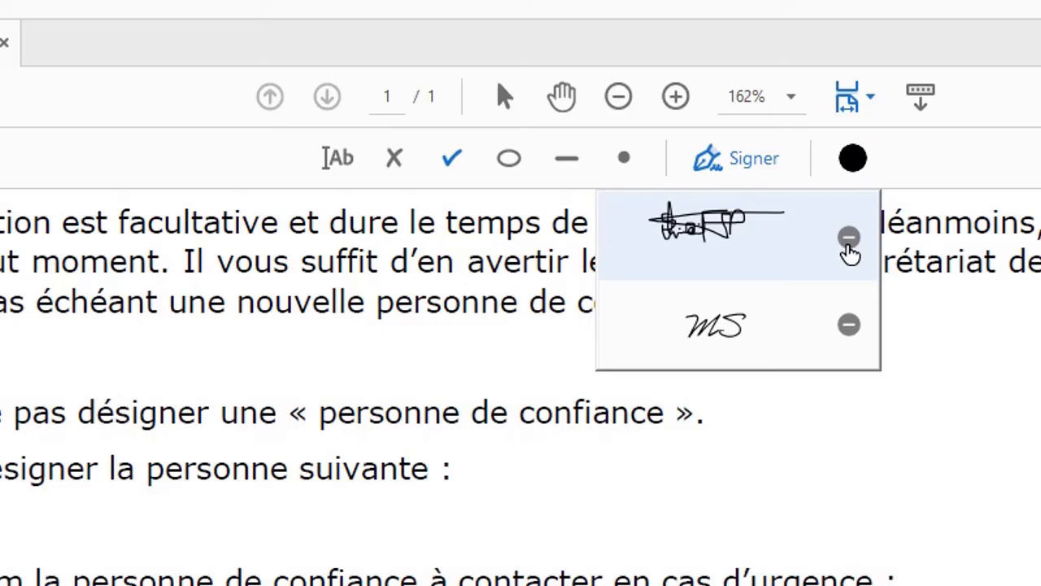
click(848, 240)
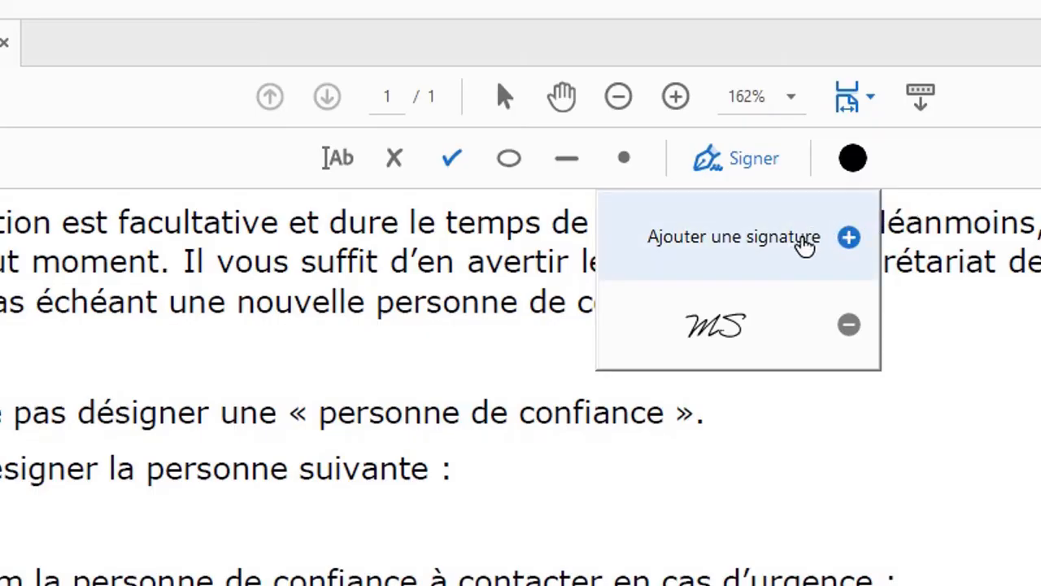
Step: Replace the old signature text with the signer's full name and apply it
click(803, 242)
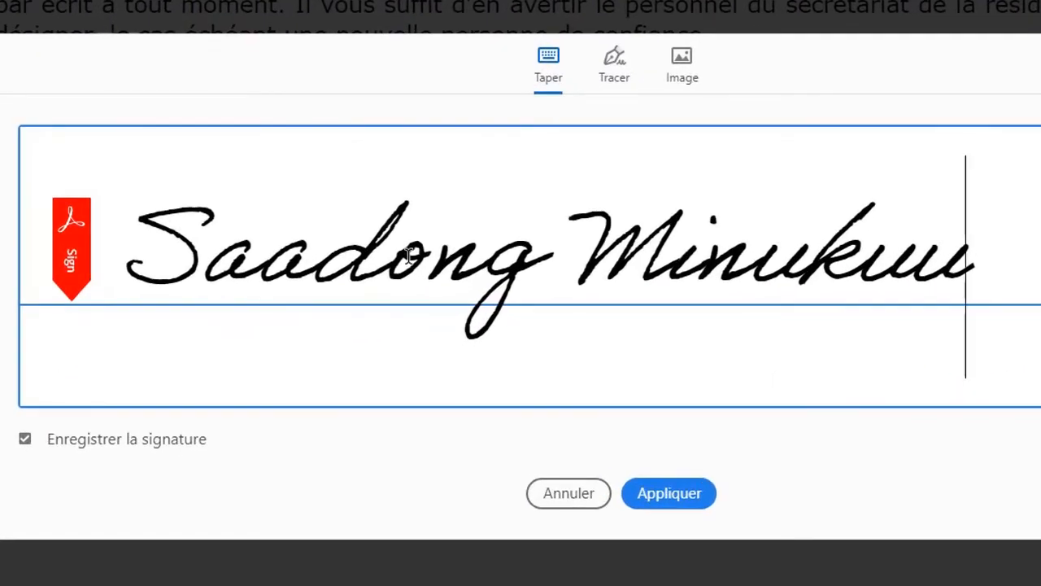
key(BackSpace)
key(BackSpace)
key(BackSpace)
key(BackSpace)
key(BackSpace)
key(BackSpace)
key(BackSpace)
key(BackSpace)
key(BackSpace)
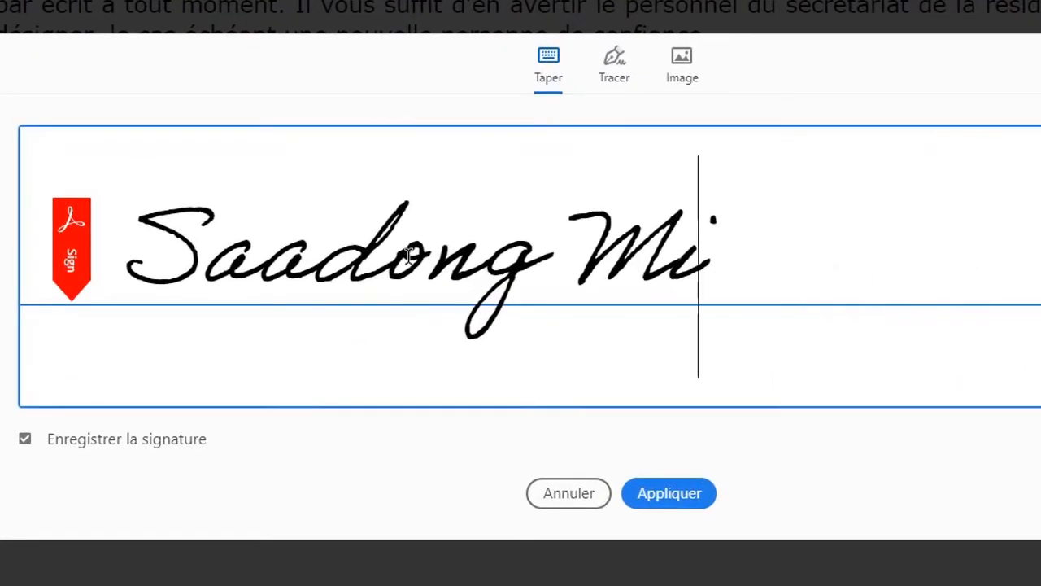
key(BackSpace)
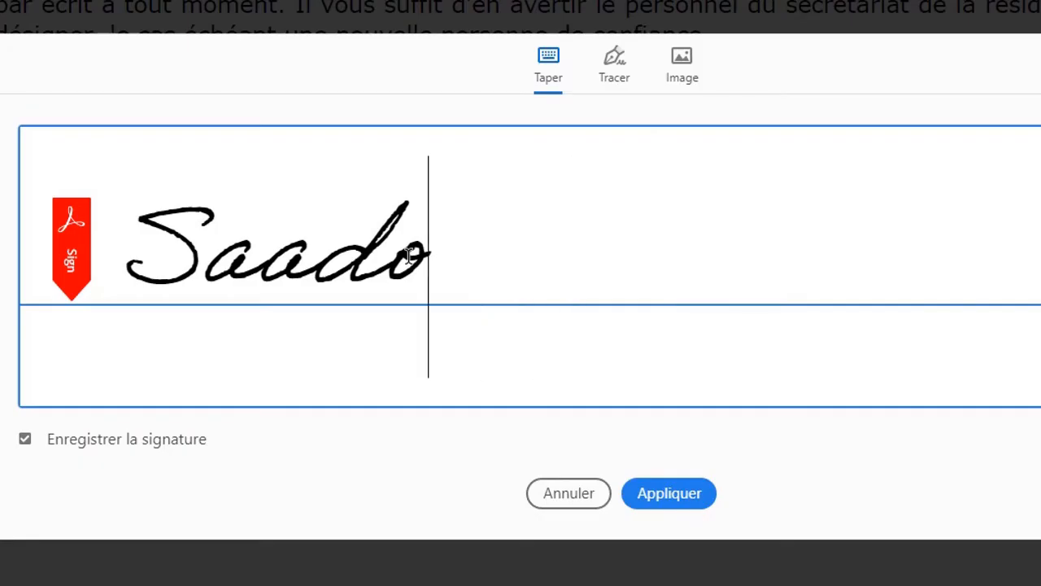
key(BackSpace)
key(BackSpace)
key(BackSpace)
key(BackSpace)
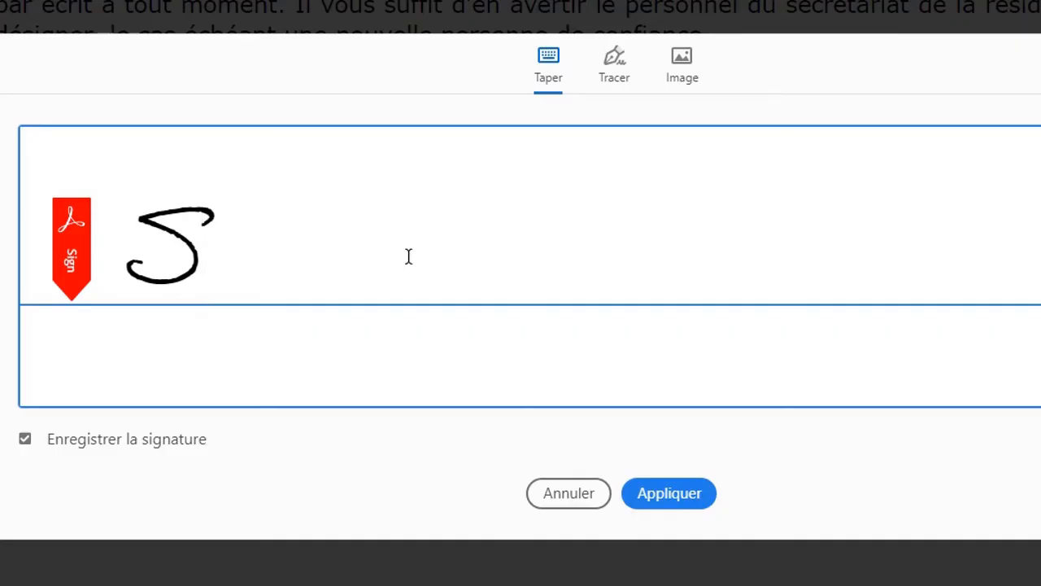
key(BackSpace)
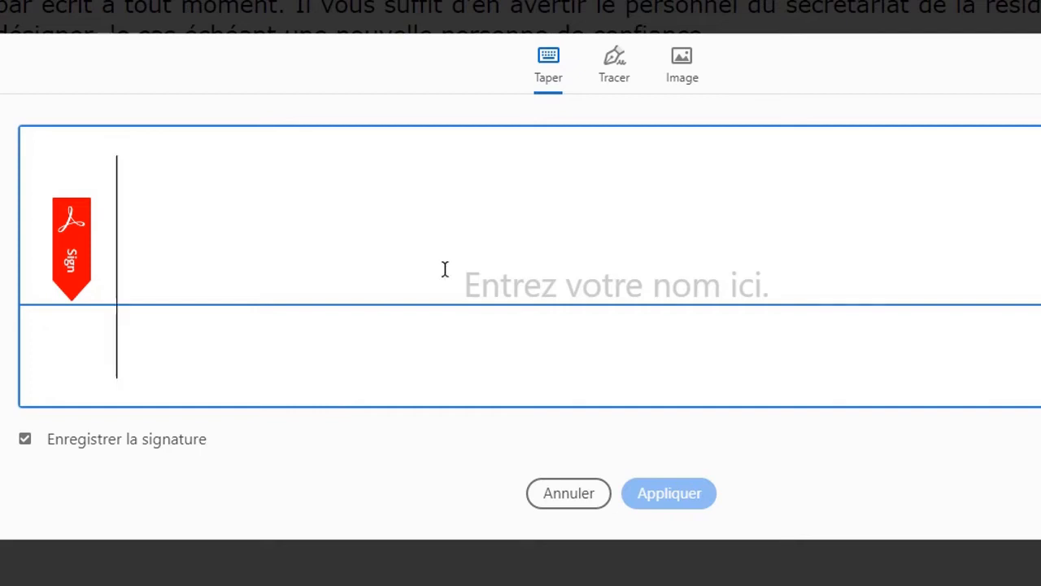
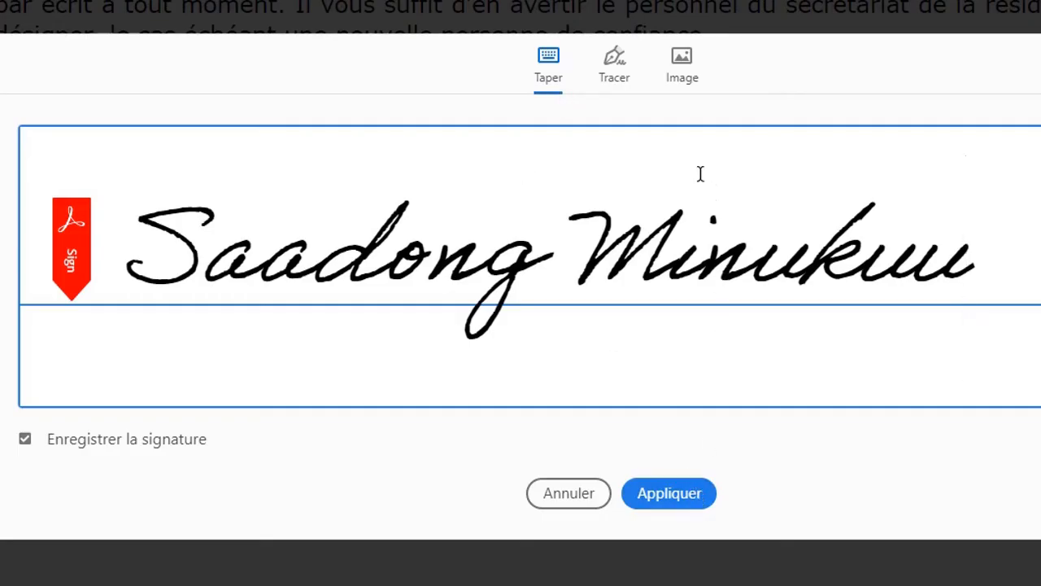
click(668, 493)
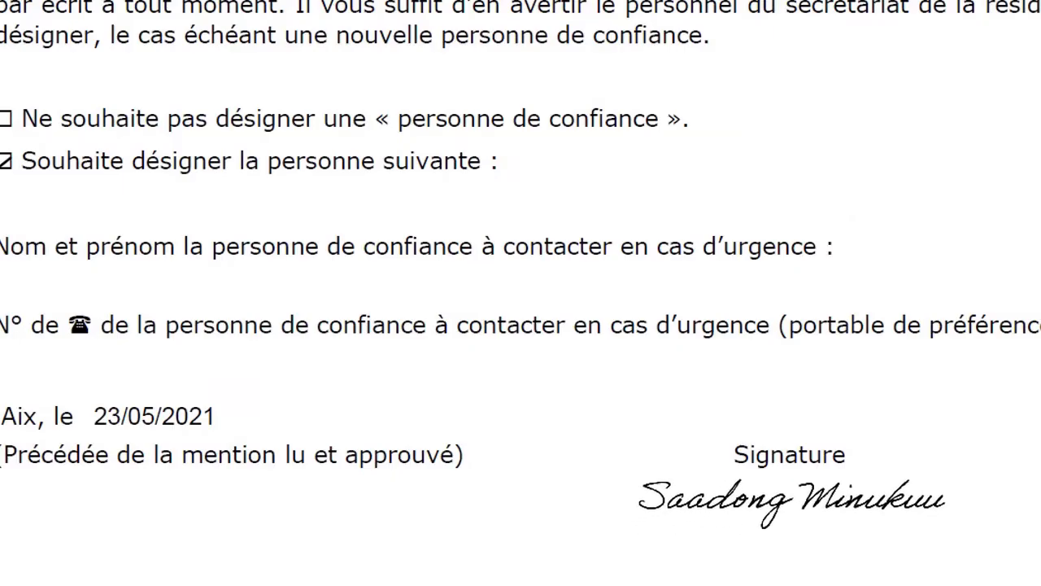
Step: Drop the full-name signature under Signature, deselect it, and open the Signer list
click(789, 498)
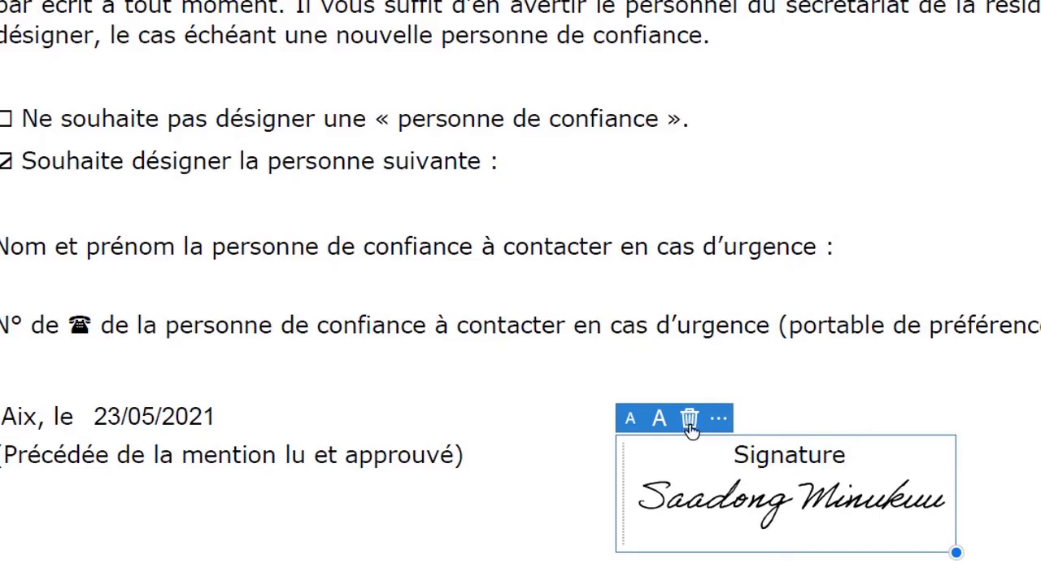
click(615, 461)
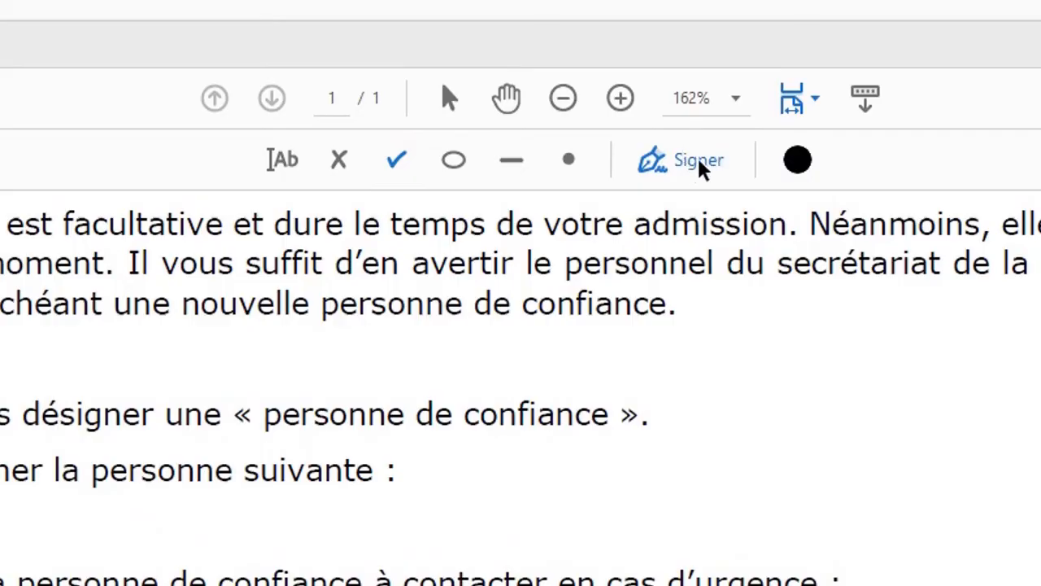
click(681, 163)
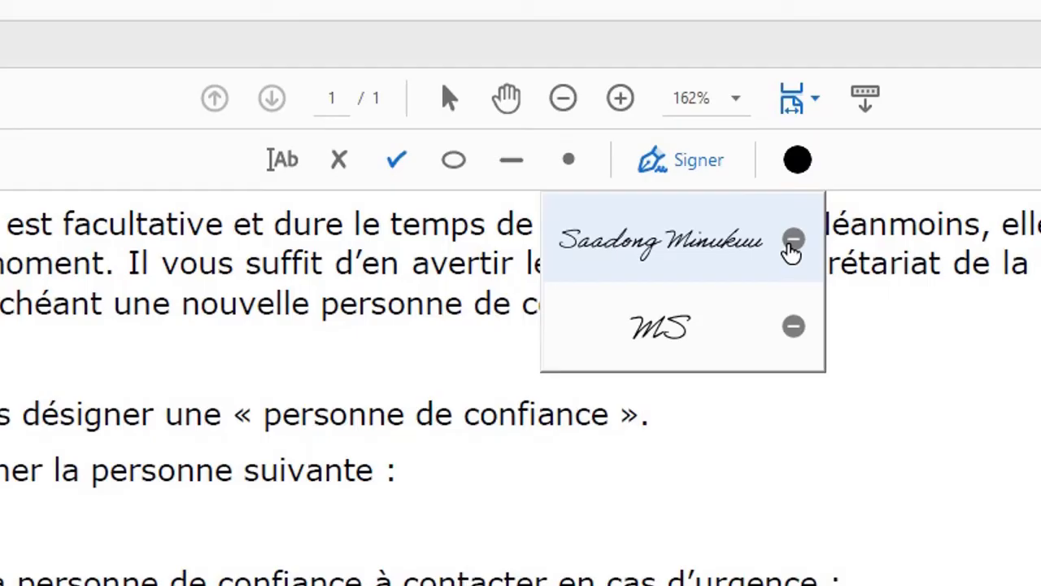
Step: Replace the typed name with a hand-drawn signature and sketch a first attempt
click(791, 246)
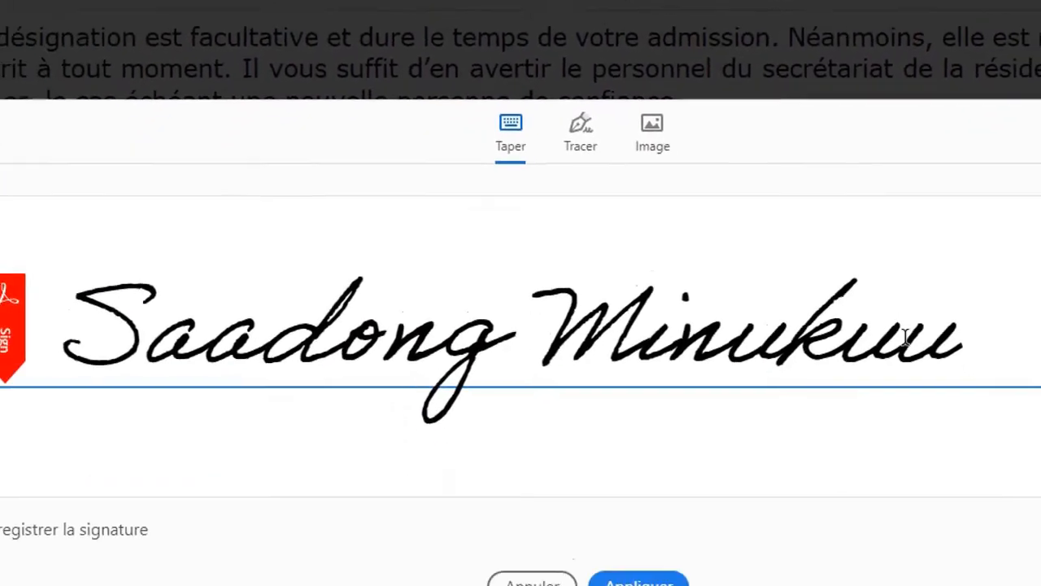
key(BackSpace)
key(BackSpace)
key(BackSpace)
key(BackSpace)
key(BackSpace)
key(BackSpace)
key(BackSpace)
key(BackSpace)
key(BackSpace)
key(BackSpace)
key(BackSpace)
key(BackSpace)
key(BackSpace)
key(BackSpace)
key(BackSpace)
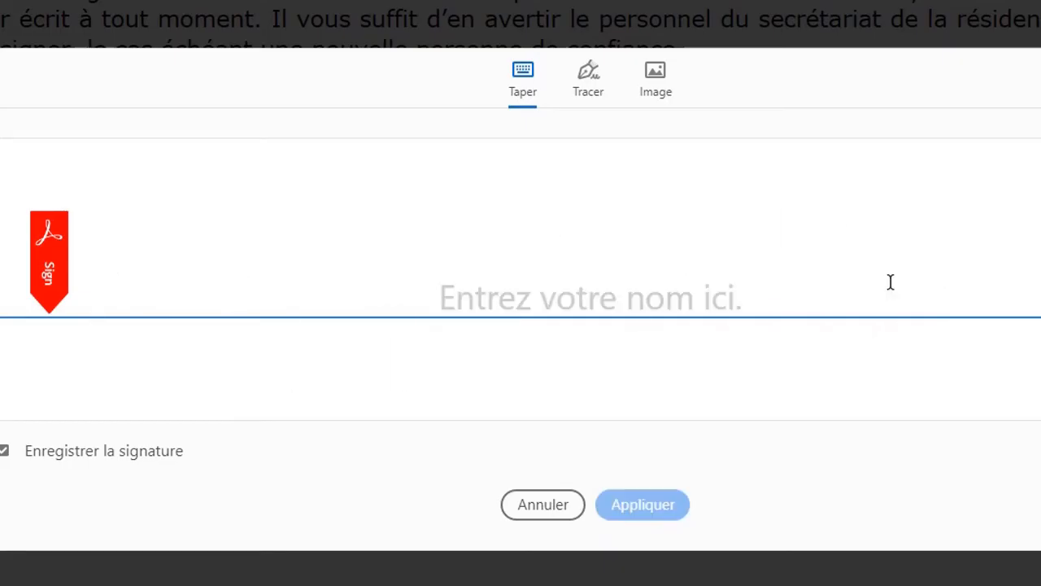
click(589, 92)
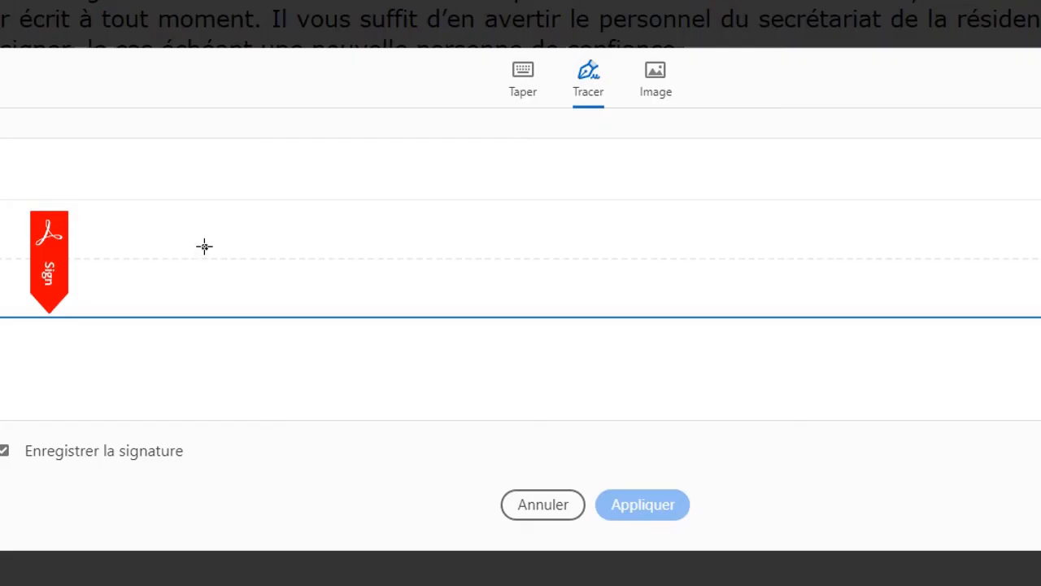
mouse_move(204, 247)
mouse_down()
mouse_move(181, 270)
mouse_move(197, 265)
mouse_move(191, 288)
mouse_move(266, 285)
mouse_move(288, 261)
mouse_move(287, 307)
mouse_up()
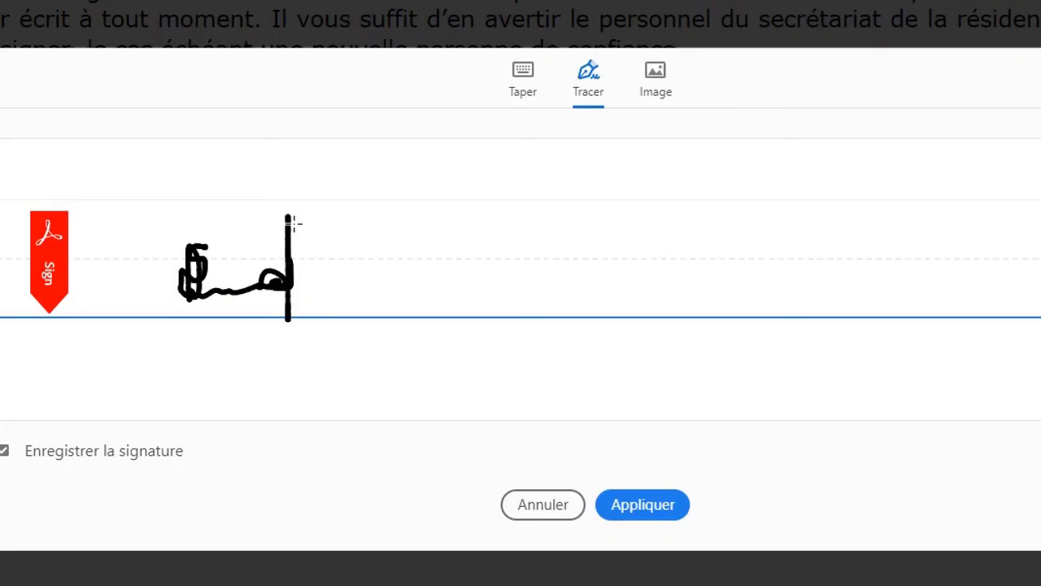
drag(294, 224, 335, 225)
drag(290, 266, 327, 267)
mouse_move(230, 287)
mouse_down()
mouse_move(302, 293)
mouse_move(260, 260)
mouse_move(232, 260)
mouse_move(224, 330)
mouse_up()
mouse_move(161, 291)
mouse_down()
mouse_move(170, 253)
mouse_move(290, 284)
mouse_up()
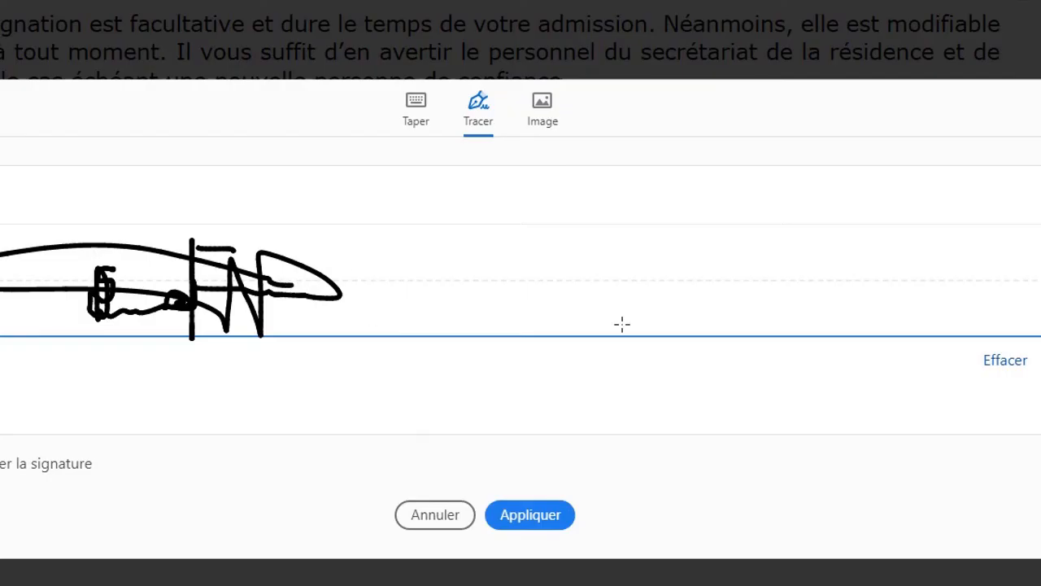
Step: Erase the first drawing, redraw the signature with strokes and dots, and apply it
click(1001, 368)
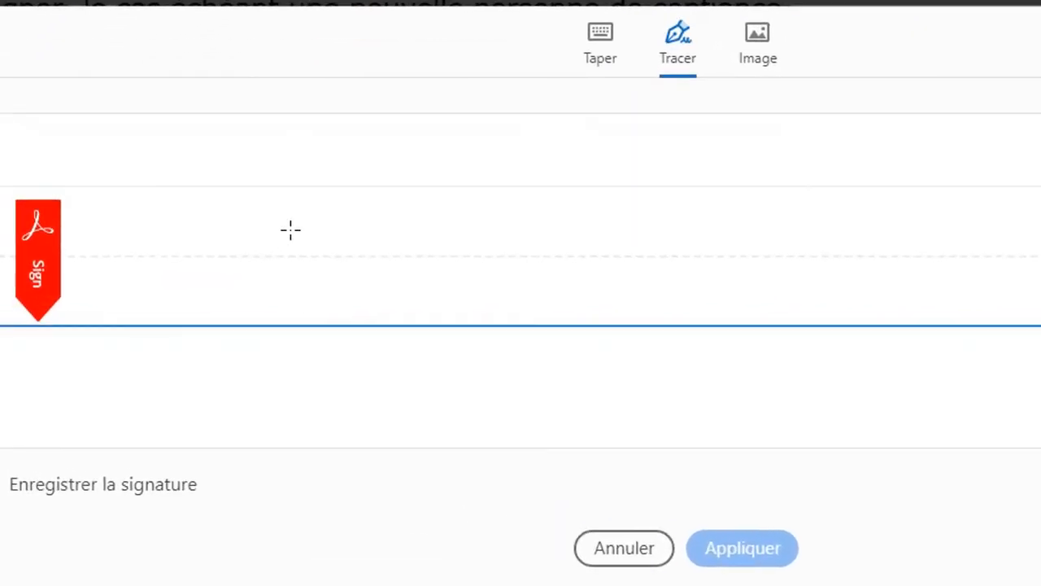
mouse_move(291, 225)
mouse_down()
mouse_move(275, 244)
mouse_move(322, 264)
mouse_move(262, 260)
mouse_move(294, 286)
mouse_move(358, 284)
mouse_move(374, 268)
mouse_move(367, 275)
mouse_move(384, 283)
mouse_move(402, 235)
mouse_move(401, 298)
mouse_up()
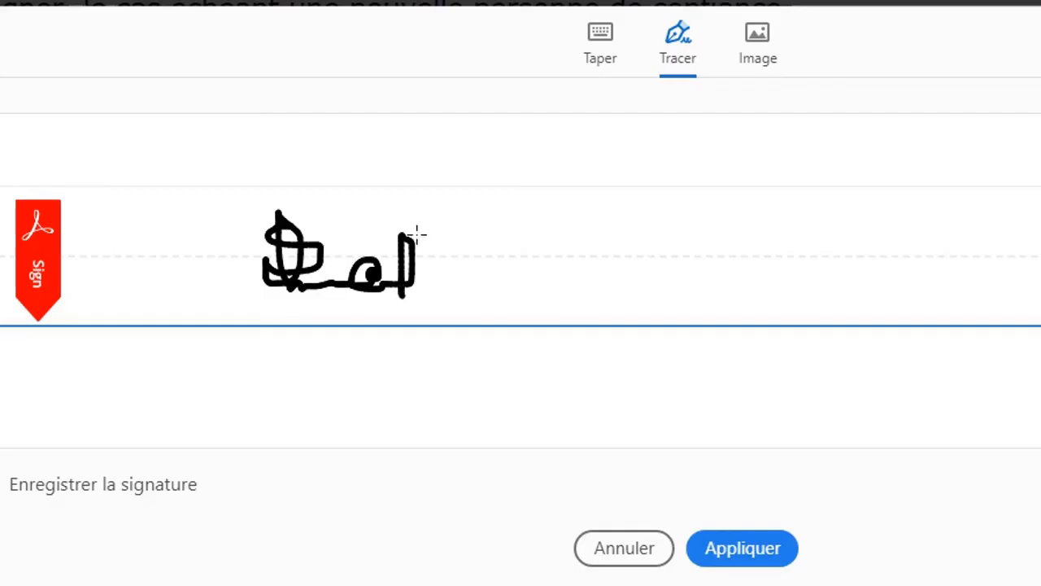
drag(406, 229, 468, 229)
mouse_move(409, 255)
mouse_down()
mouse_move(490, 259)
mouse_move(565, 246)
mouse_move(506, 295)
mouse_move(474, 242)
mouse_move(349, 270)
mouse_move(623, 225)
mouse_move(641, 235)
mouse_up()
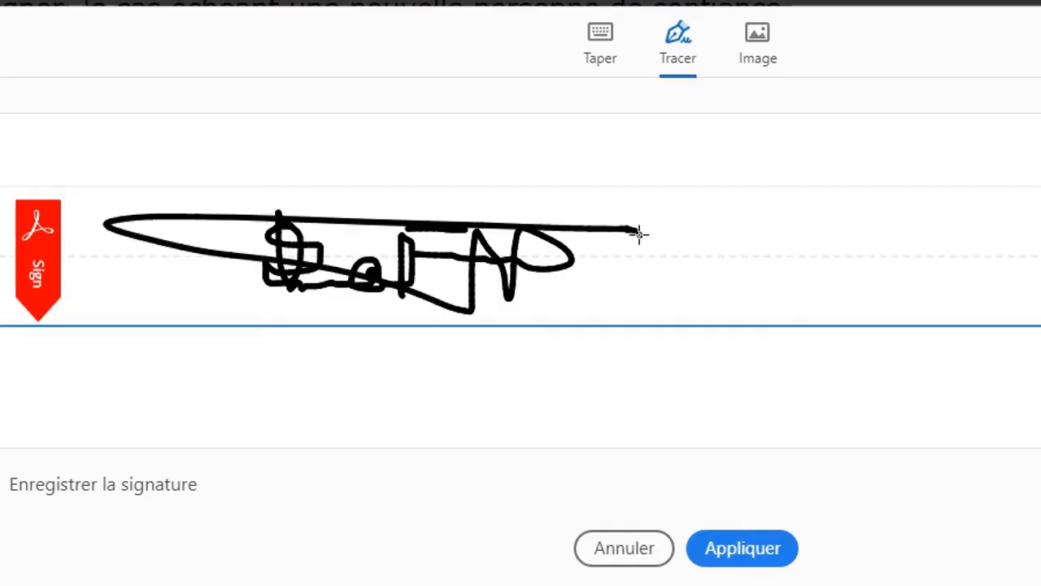
click(385, 258)
click(345, 249)
drag(356, 300, 372, 306)
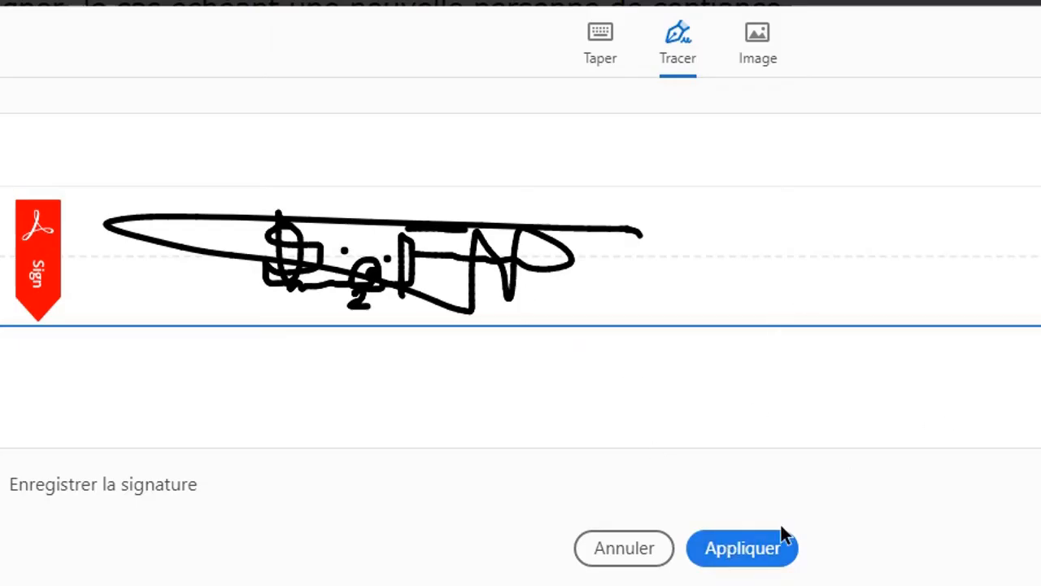
click(748, 555)
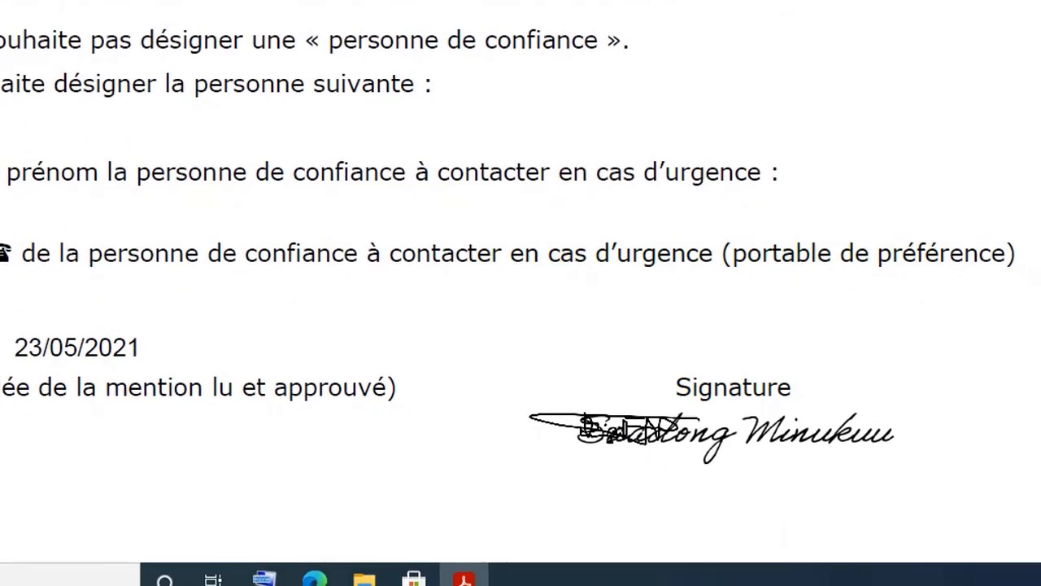
Step: Place the drawn signature below the typed one and enlarge both signatures
click(746, 492)
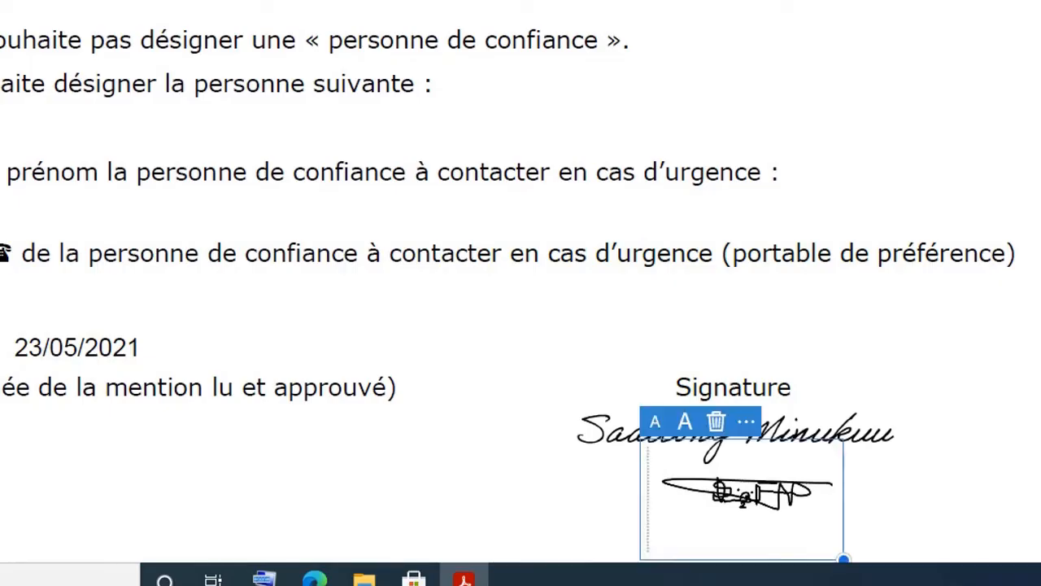
click(870, 440)
scroll(870, 439, down, 3)
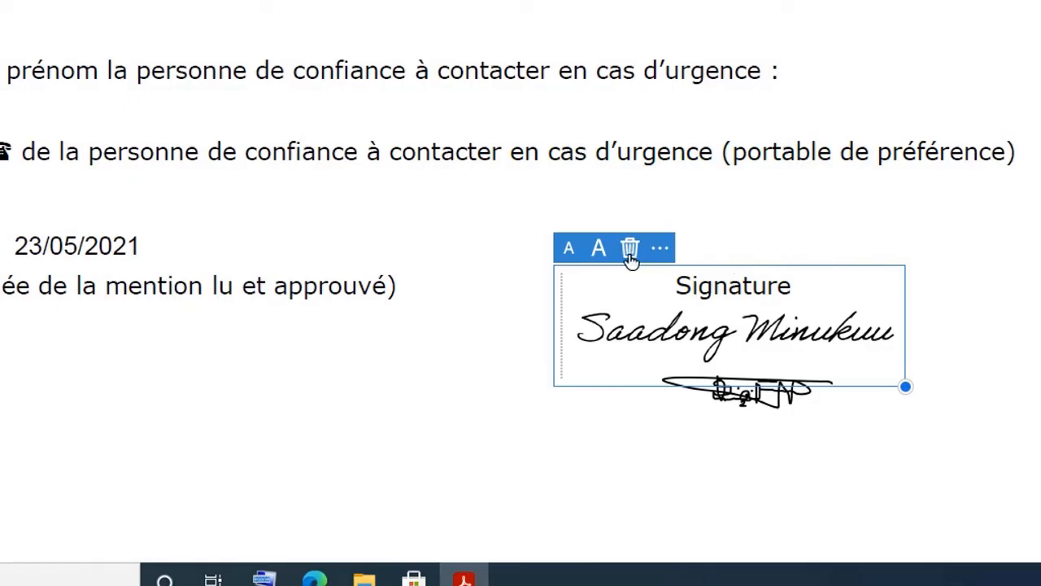
click(779, 410)
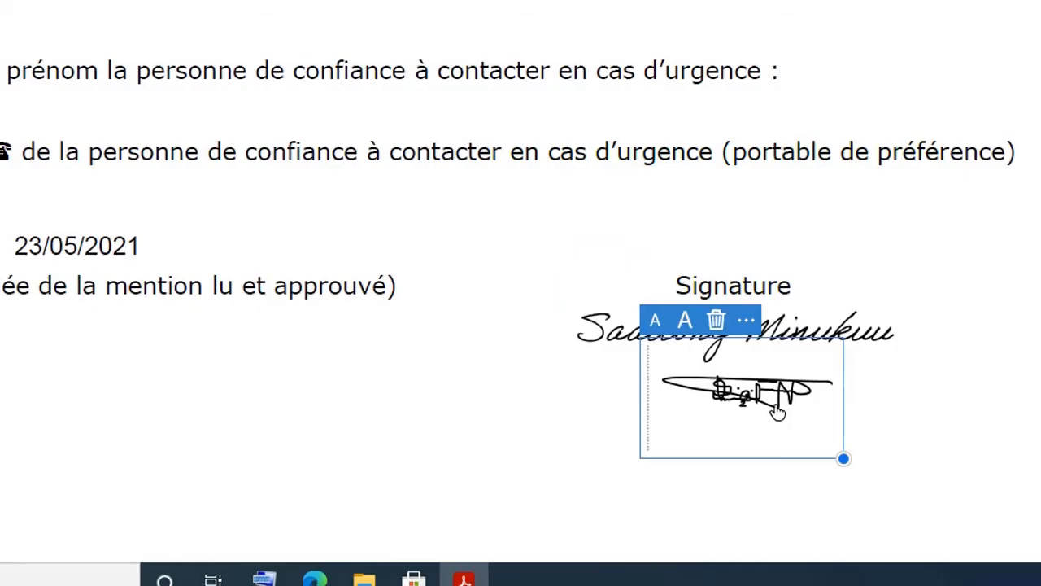
click(863, 334)
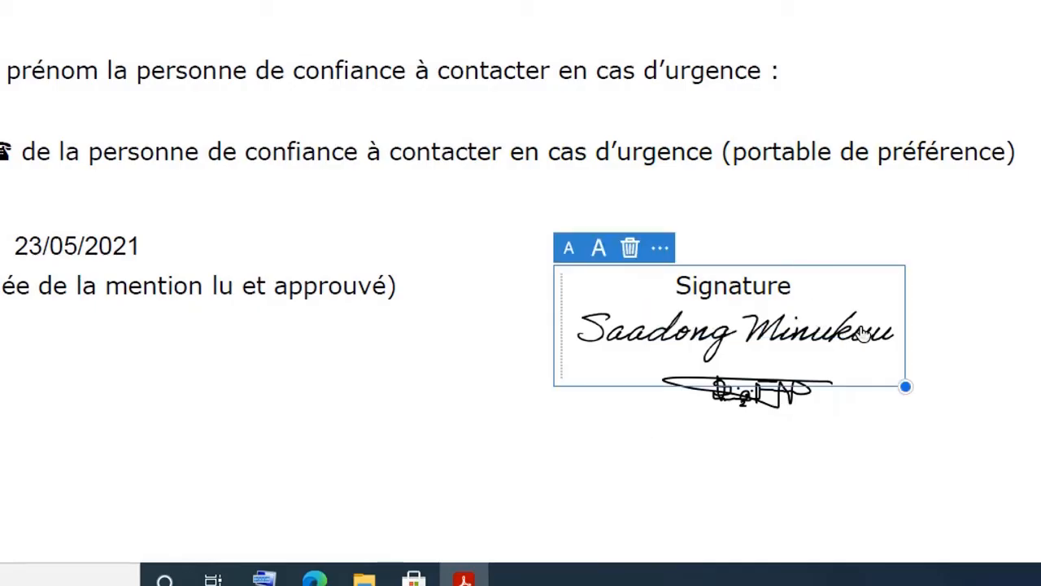
click(777, 445)
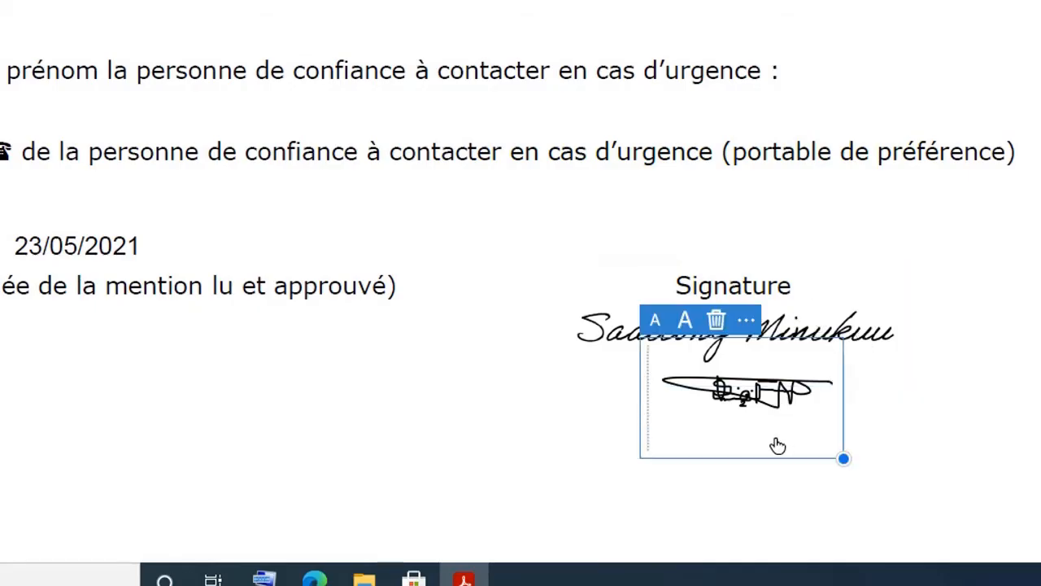
click(686, 321)
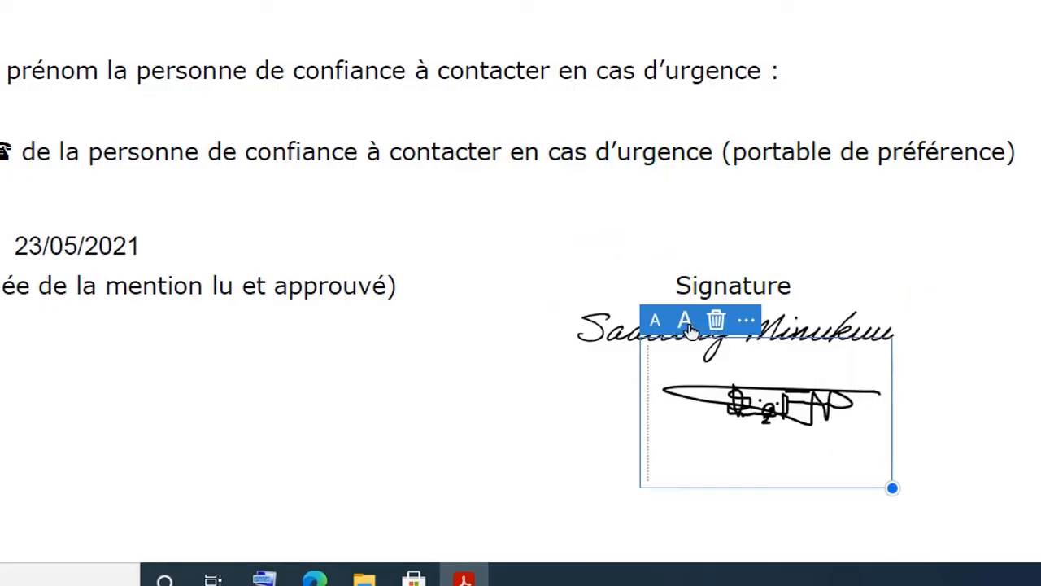
click(850, 330)
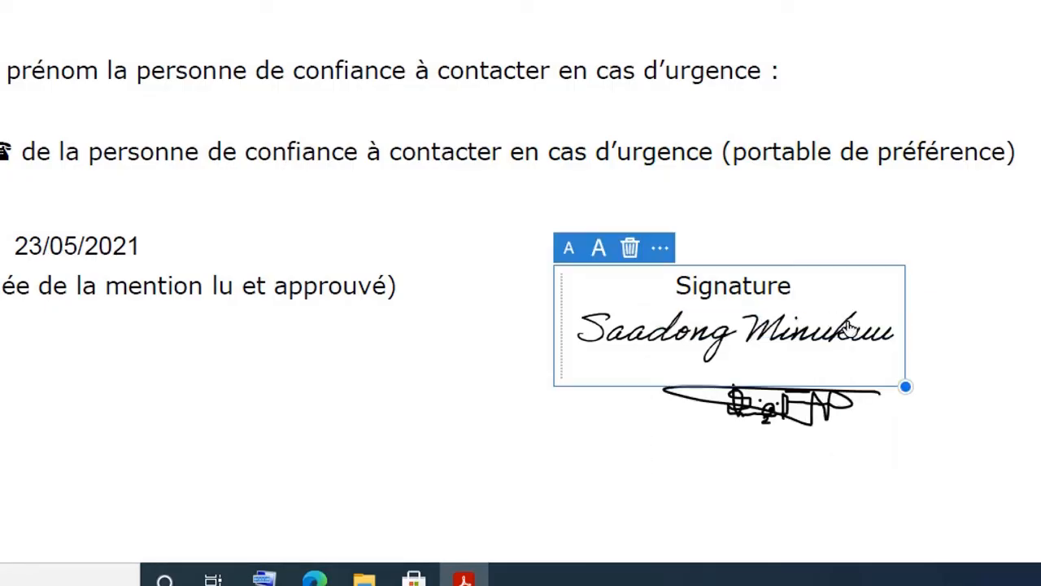
key(super)
click(599, 256)
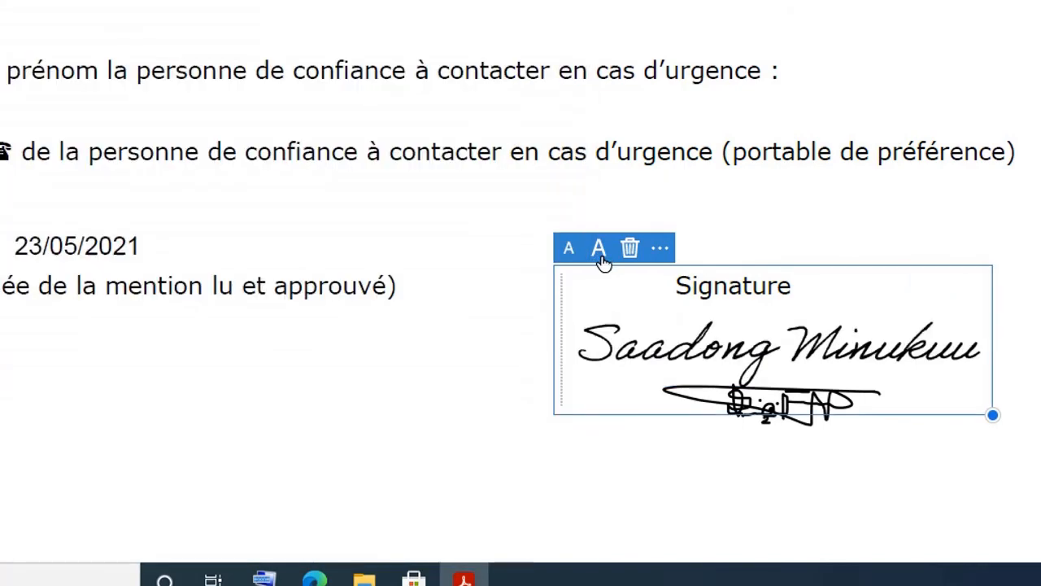
click(406, 309)
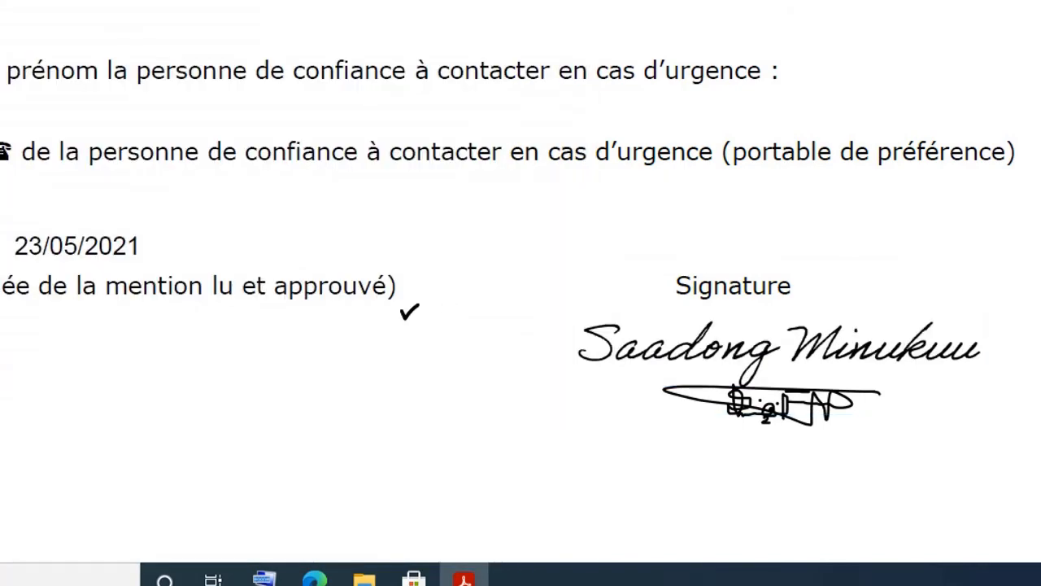
scroll(409, 311, up, 2)
scroll(409, 312, down, 2)
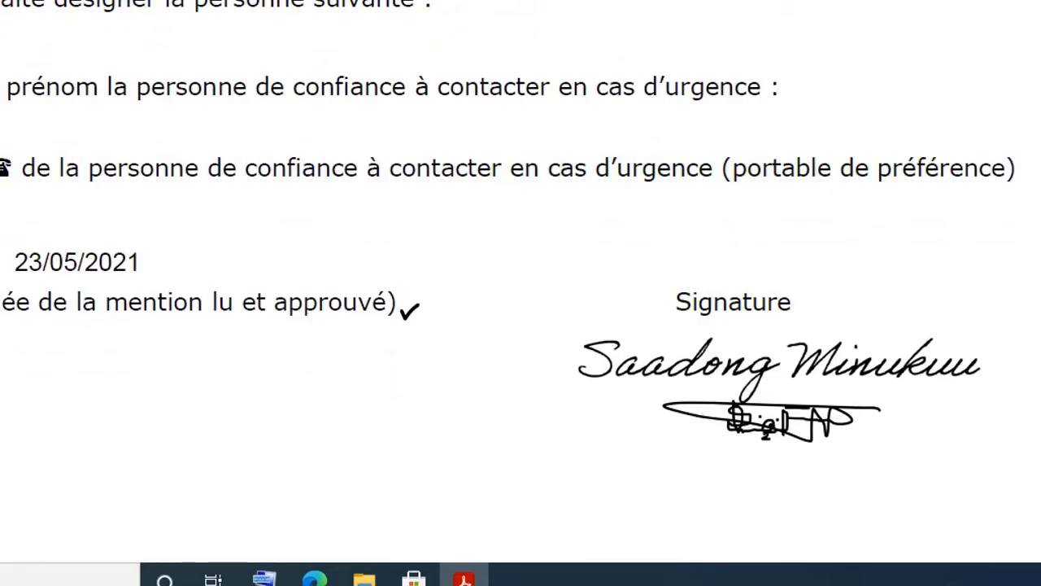
Step: Delete the typed name signature and move the drawn one up onto the Signature label
click(621, 371)
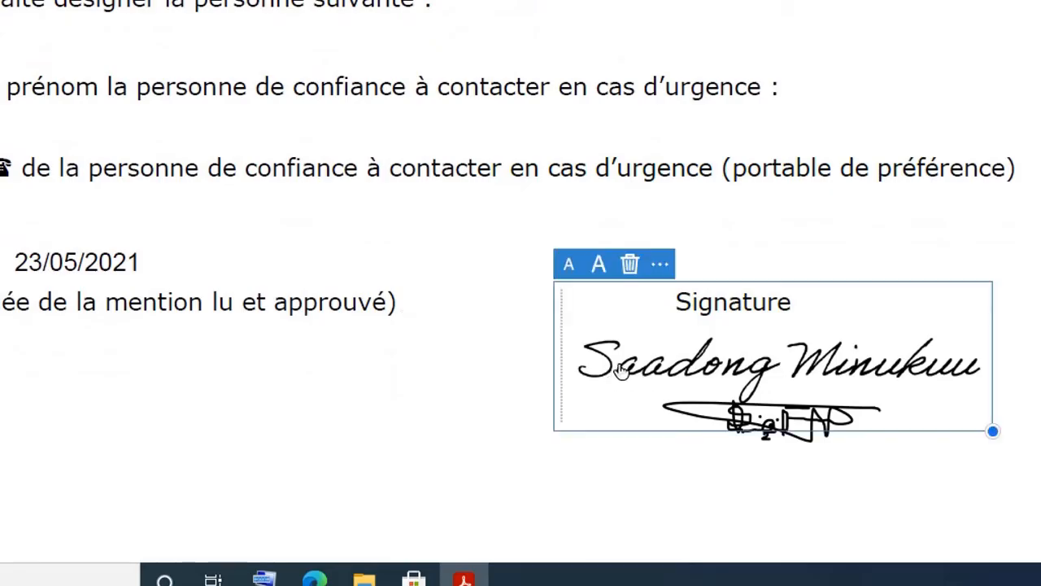
click(631, 265)
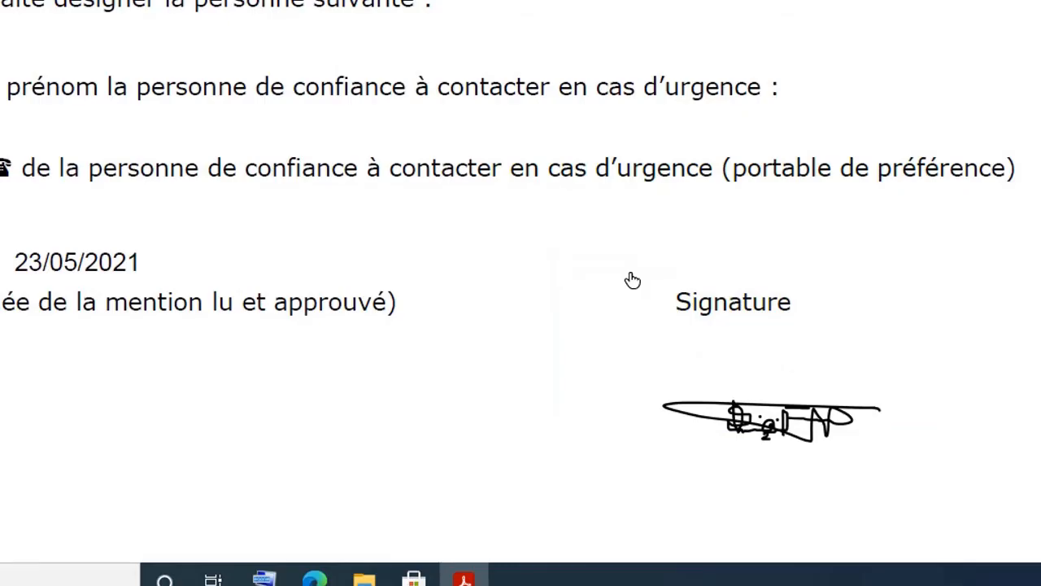
click(733, 436)
drag(779, 358, 761, 306)
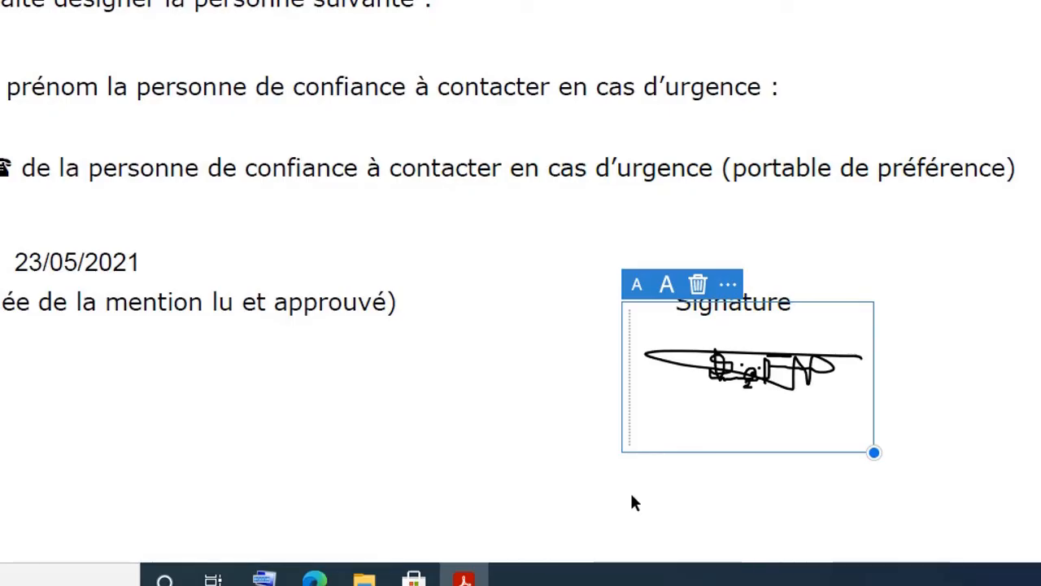
click(742, 474)
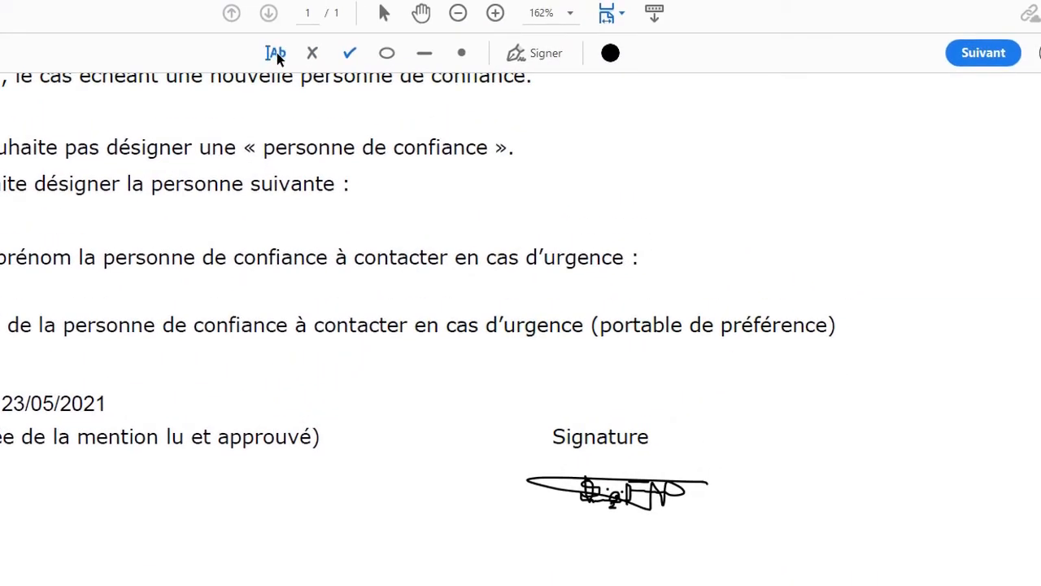
Step: Add a text box below the signature containing the signer's full name
click(277, 53)
click(494, 526)
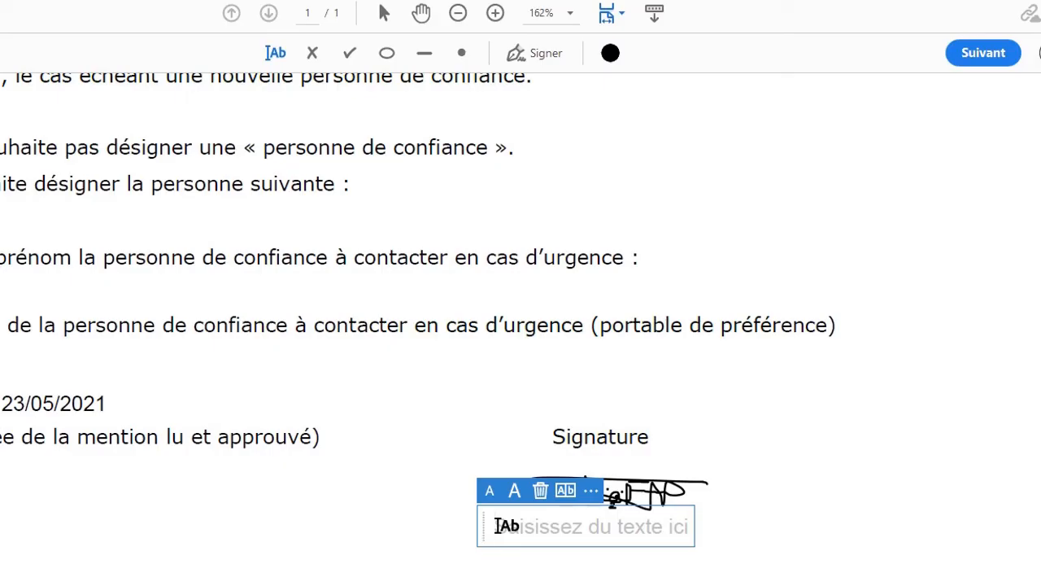
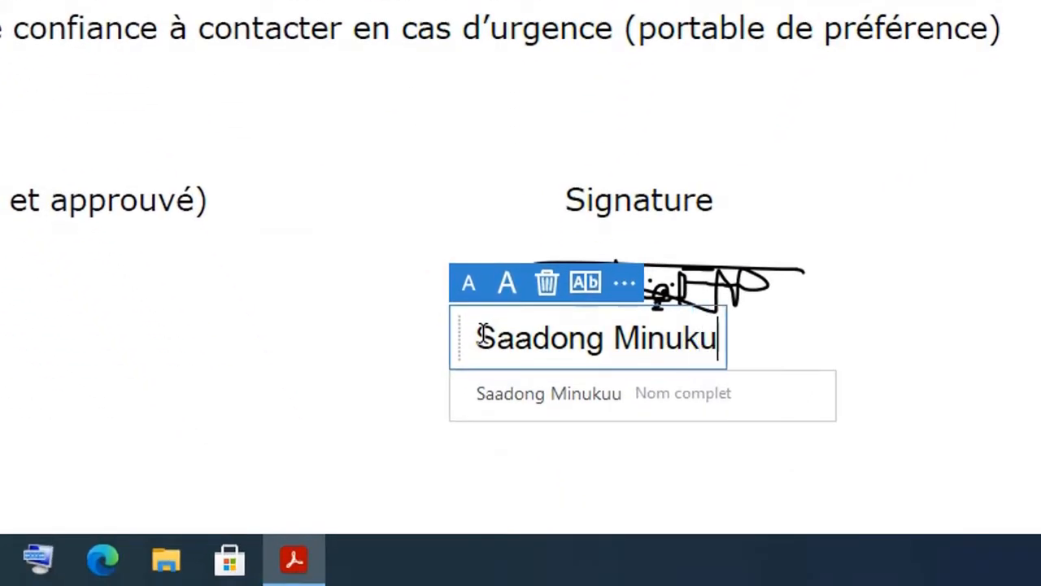
Step: Move the signature image up and left, adjusting its size
click(771, 281)
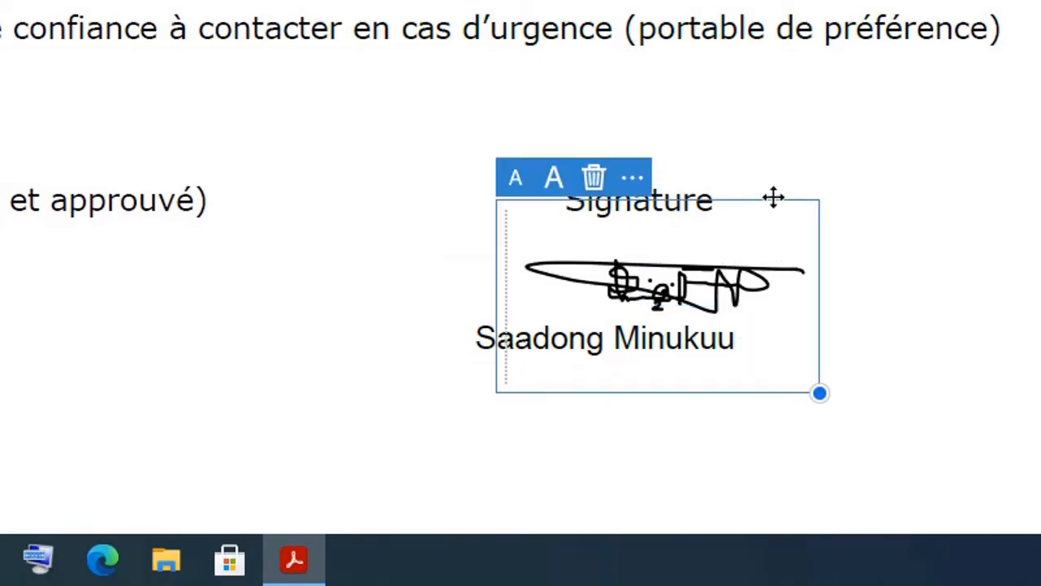
drag(775, 200, 756, 172)
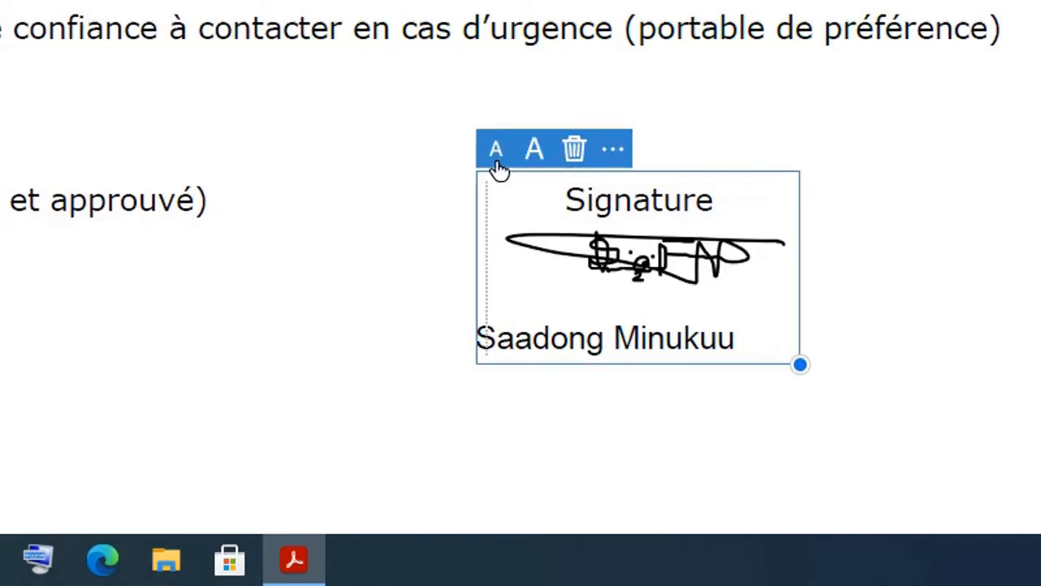
click(495, 161)
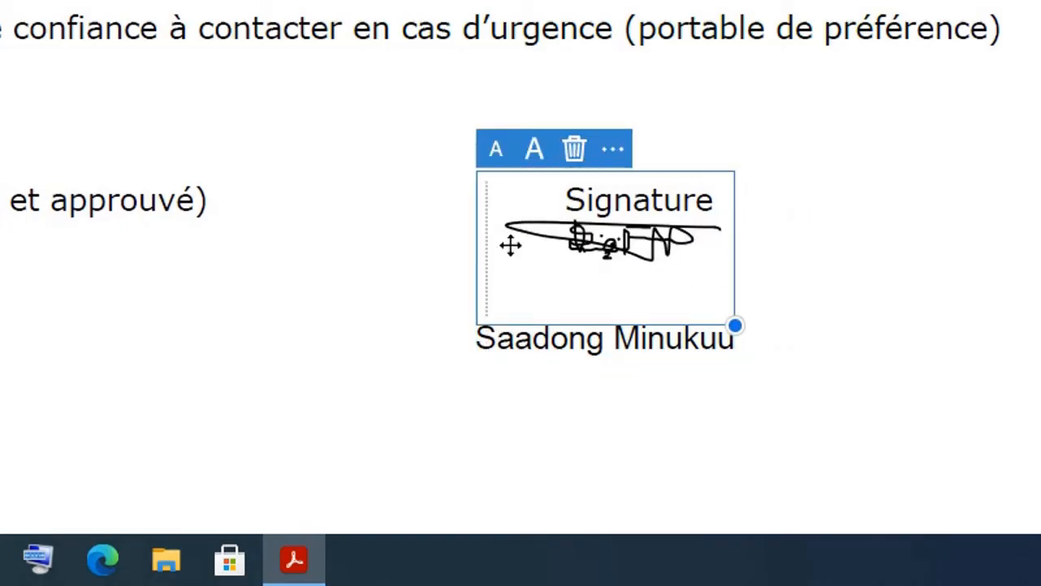
click(534, 161)
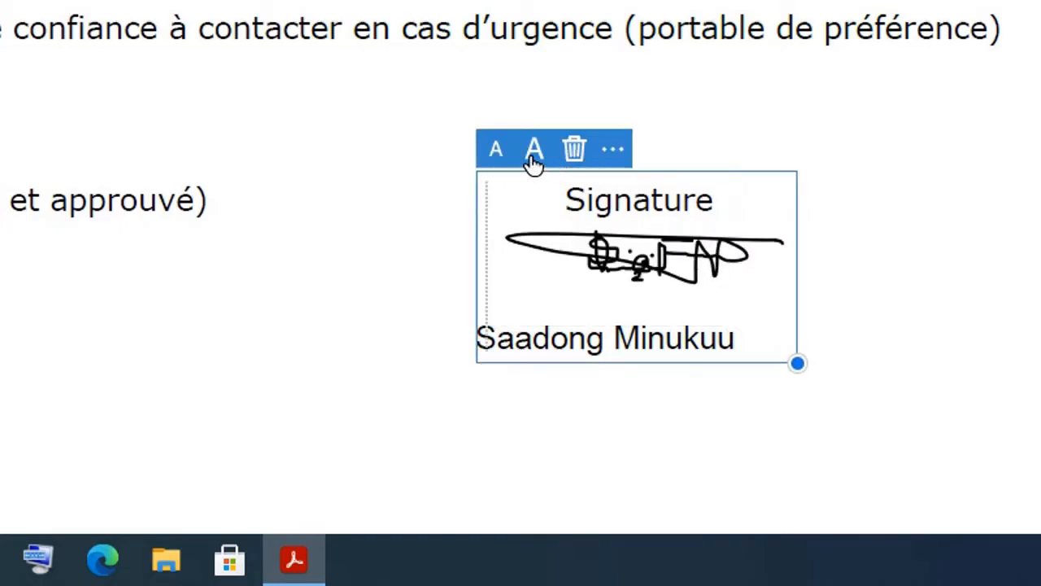
click(416, 347)
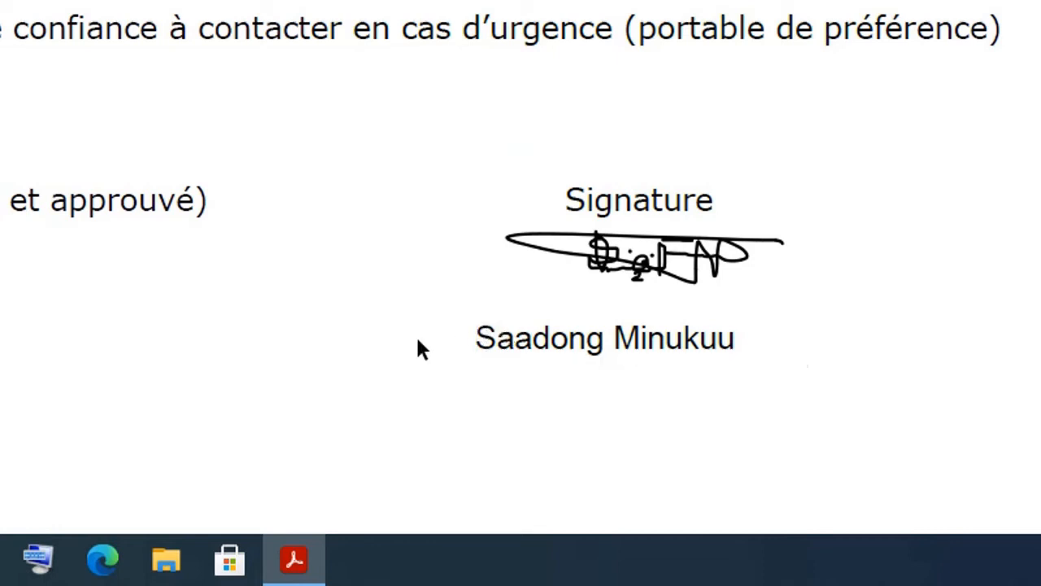
Step: Enlarge the name text's font size two steps and nudge it into position
click(493, 340)
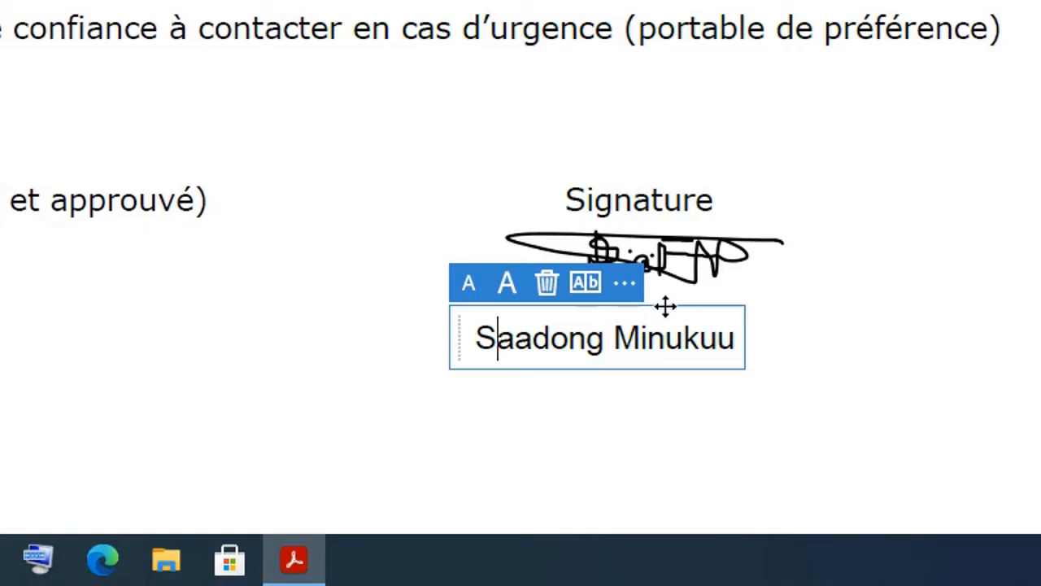
drag(665, 306, 696, 317)
drag(708, 312, 711, 301)
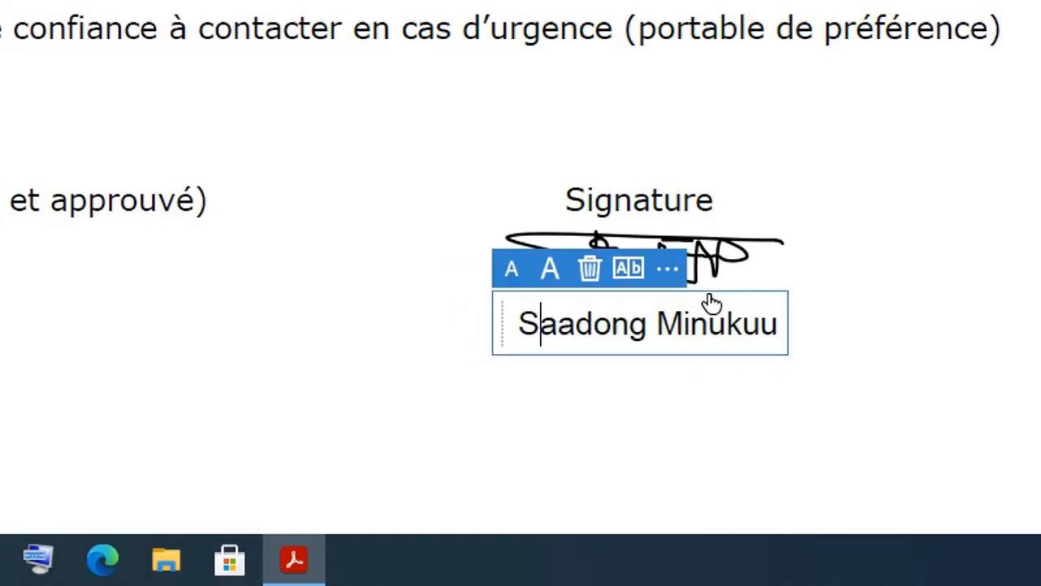
click(554, 279)
click(556, 280)
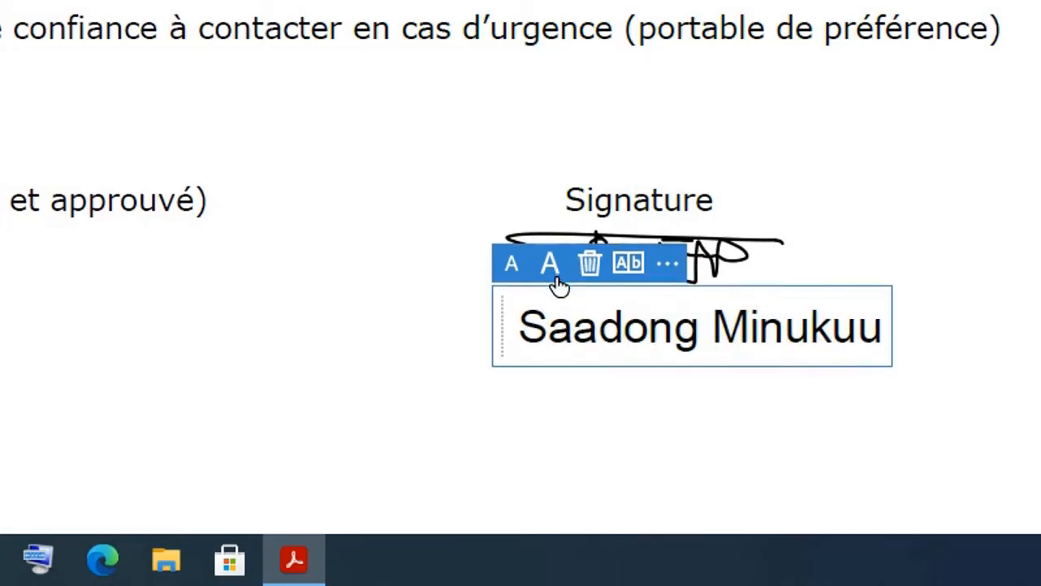
drag(498, 315, 484, 317)
click(924, 189)
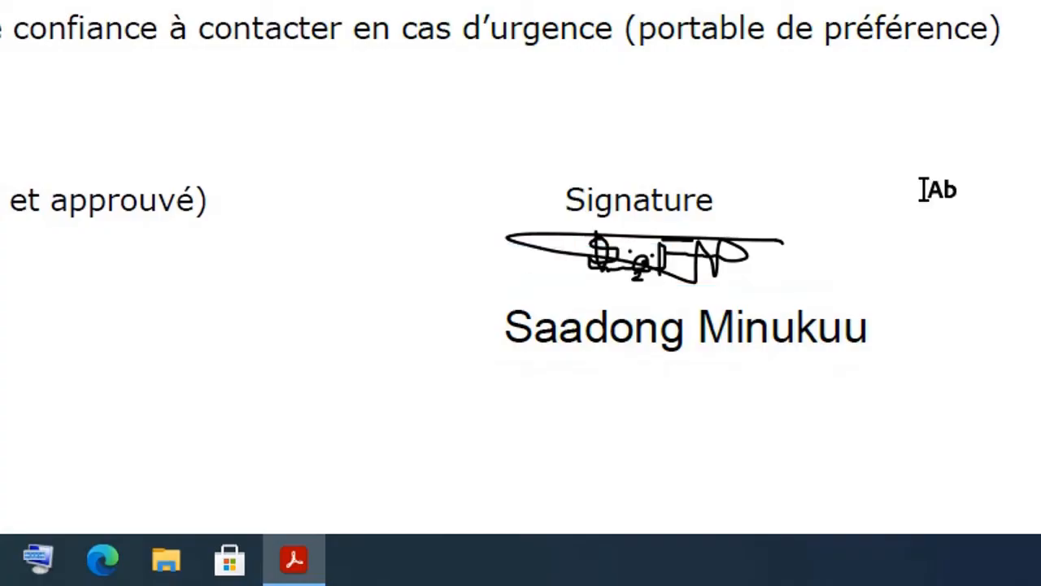
Step: Move the name under the Signature label and place the signature image just below it
scroll(925, 189, up, 1)
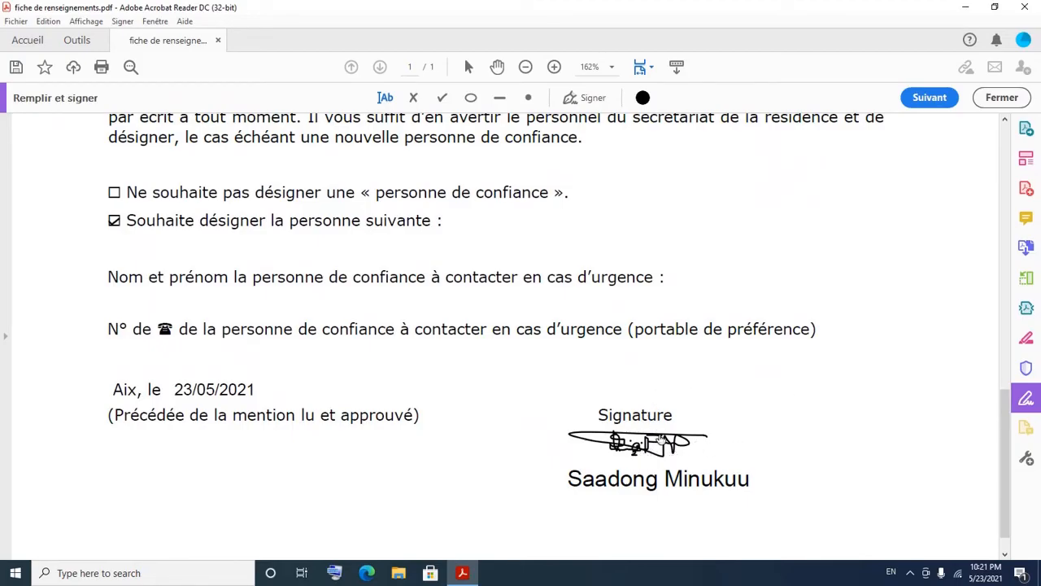
click(671, 487)
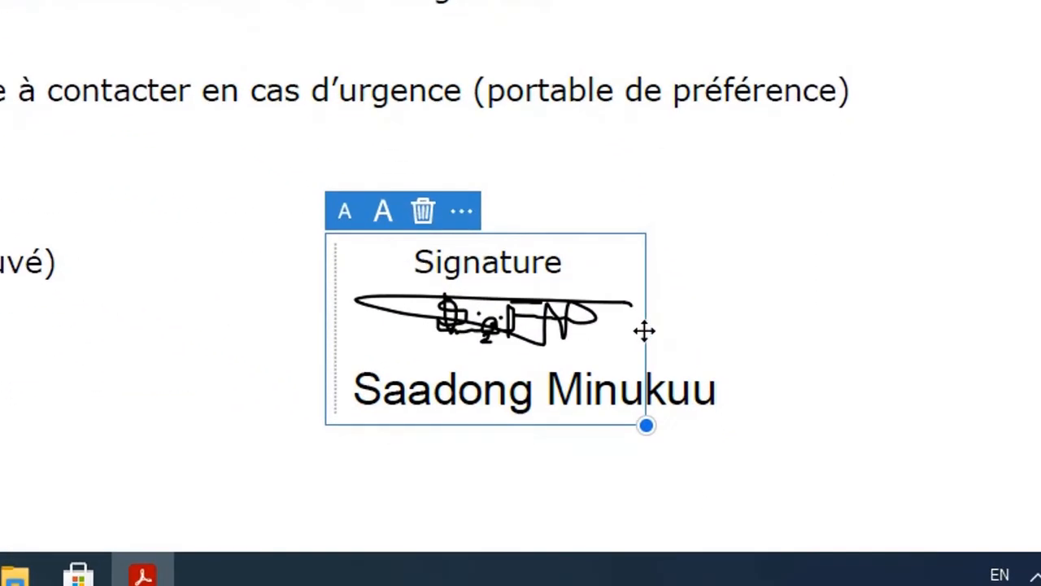
drag(640, 330, 1040, 249)
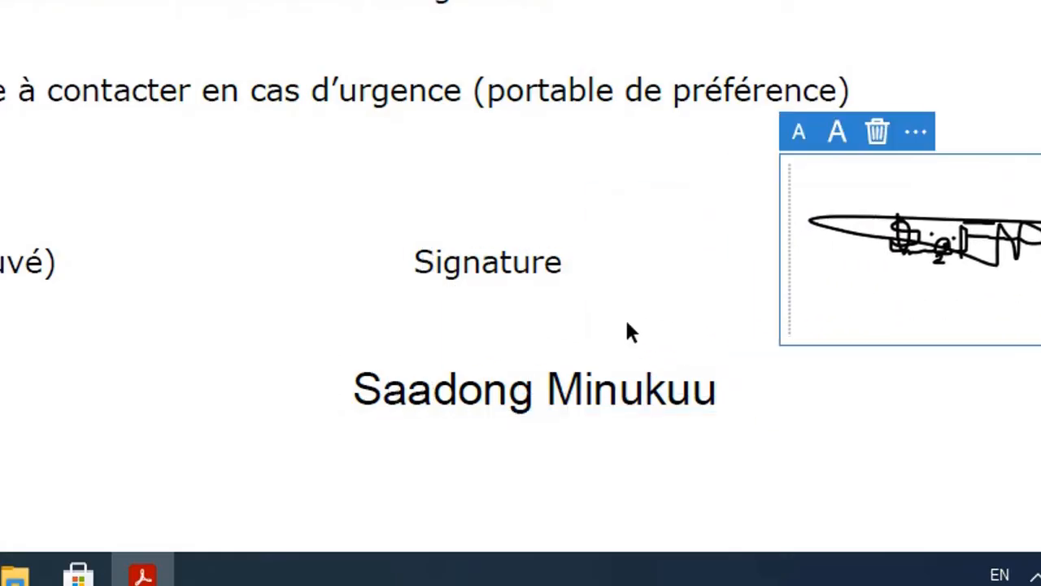
click(513, 406)
drag(562, 350, 558, 275)
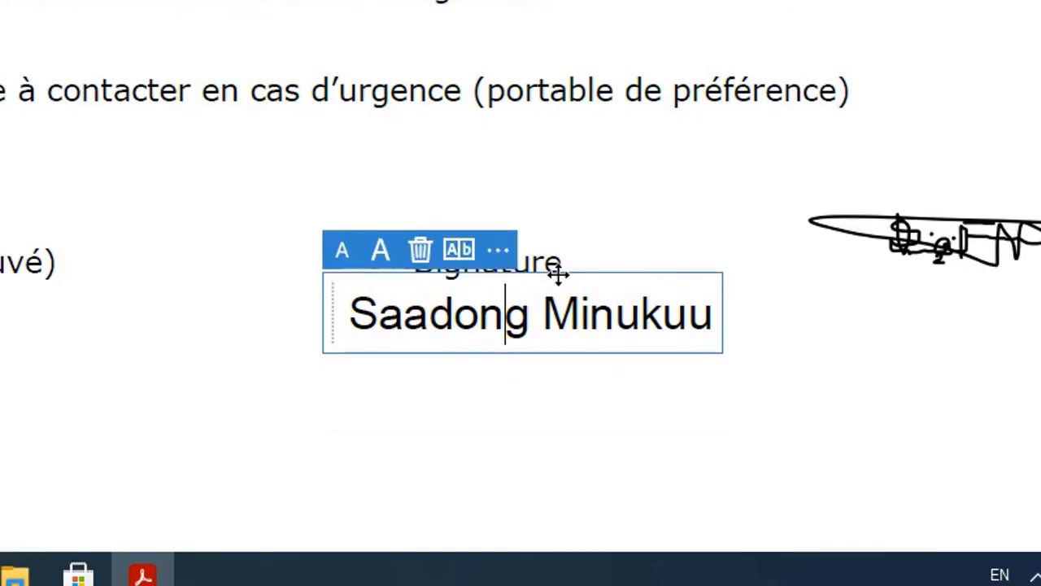
click(997, 255)
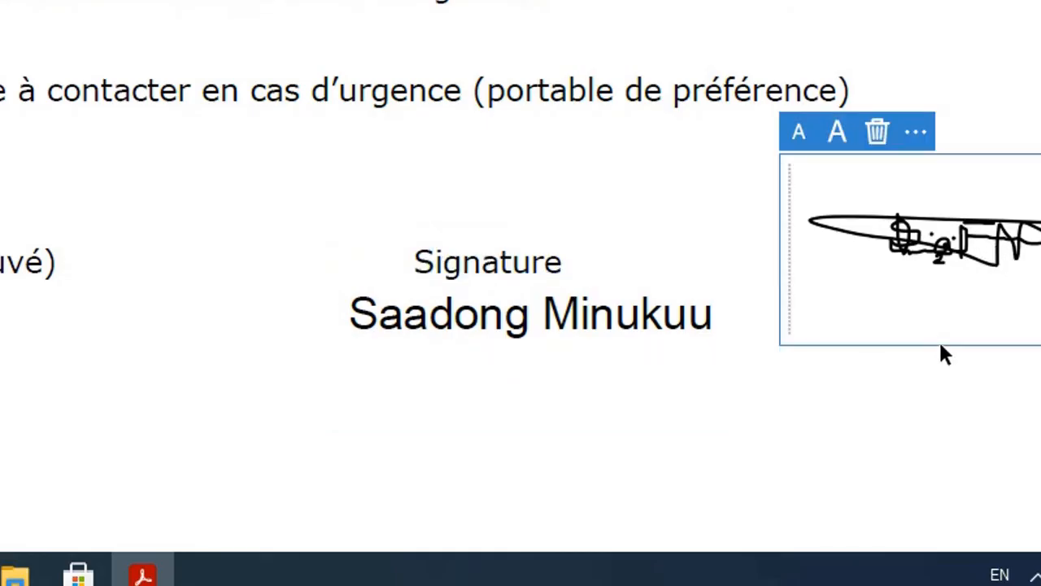
mouse_move(938, 340)
mouse_down()
mouse_move(561, 483)
mouse_move(511, 491)
mouse_up()
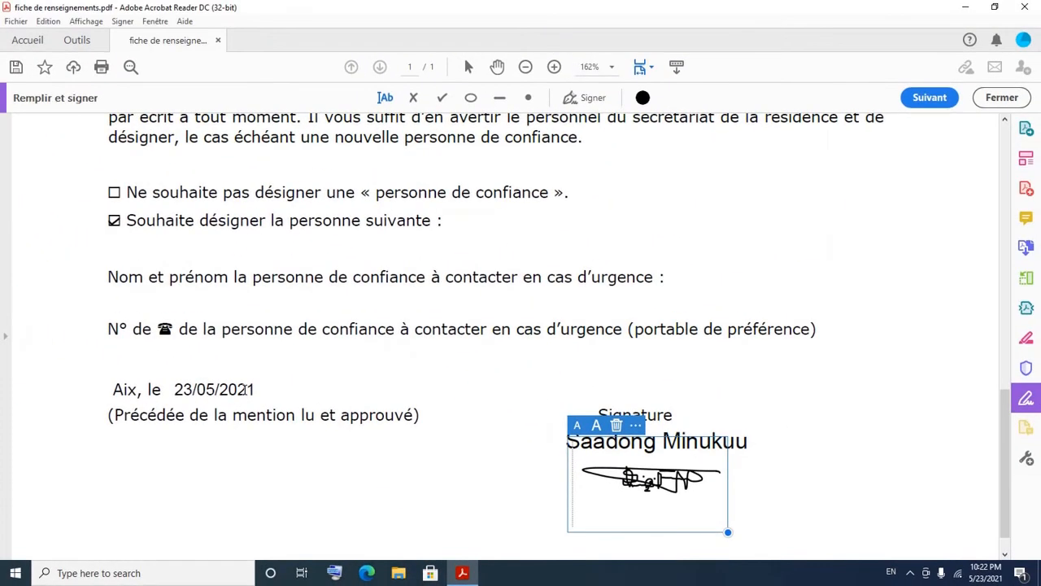
click(246, 389)
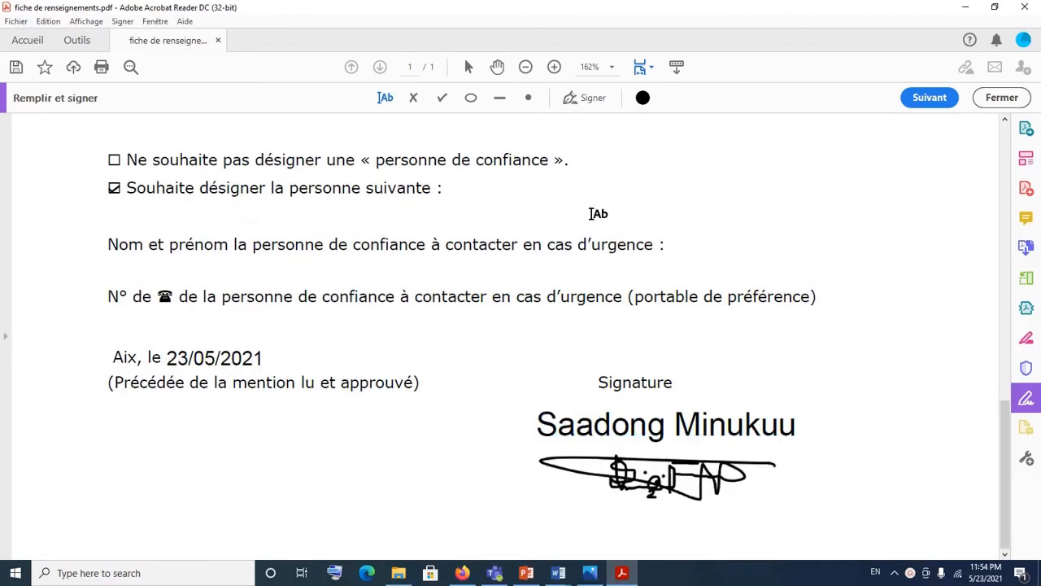
scroll(597, 209, up, 5)
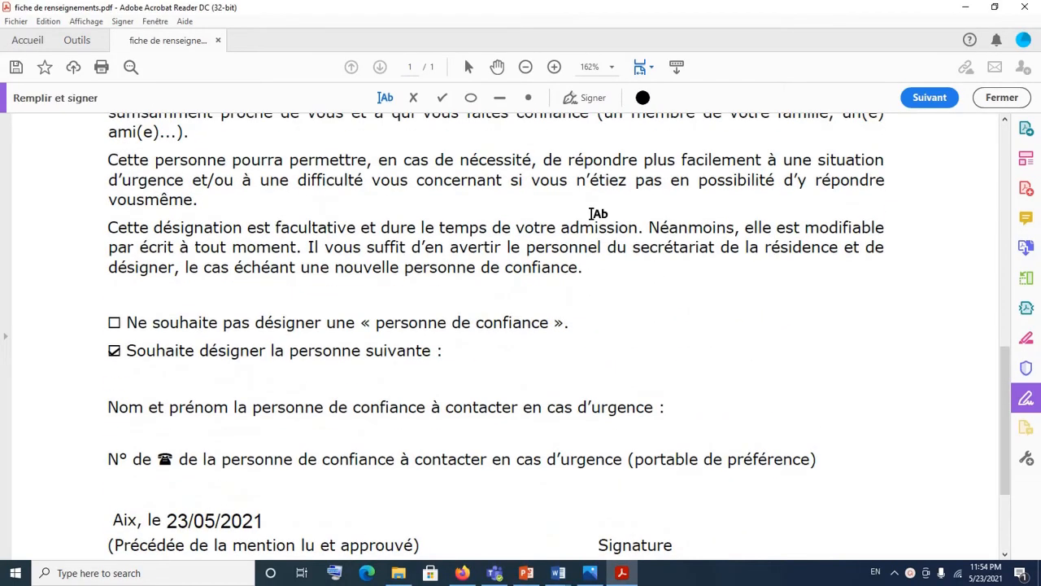
scroll(597, 209, down, 5)
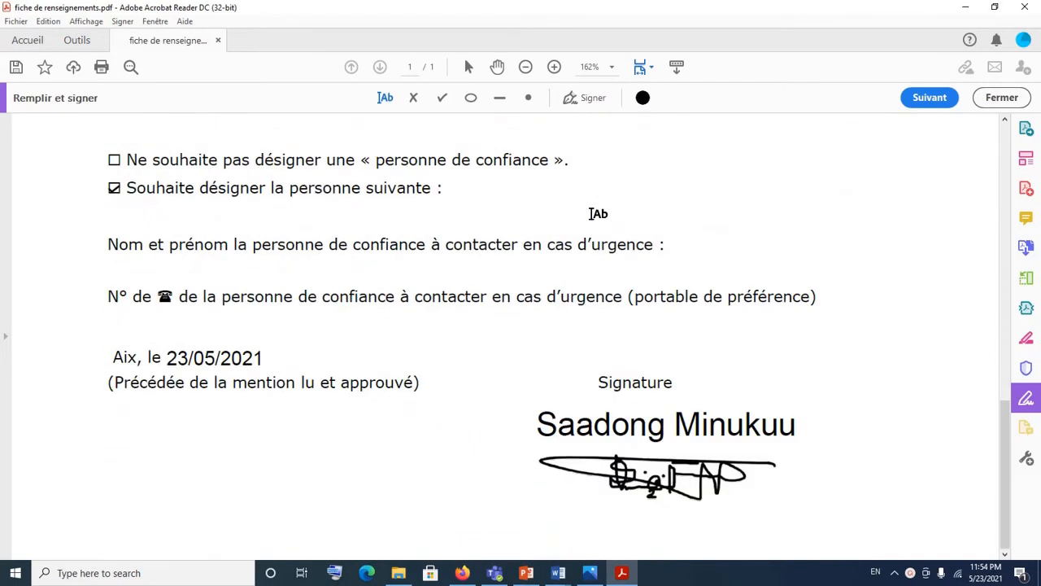
scroll(597, 213, up, 3)
scroll(598, 213, up, 12)
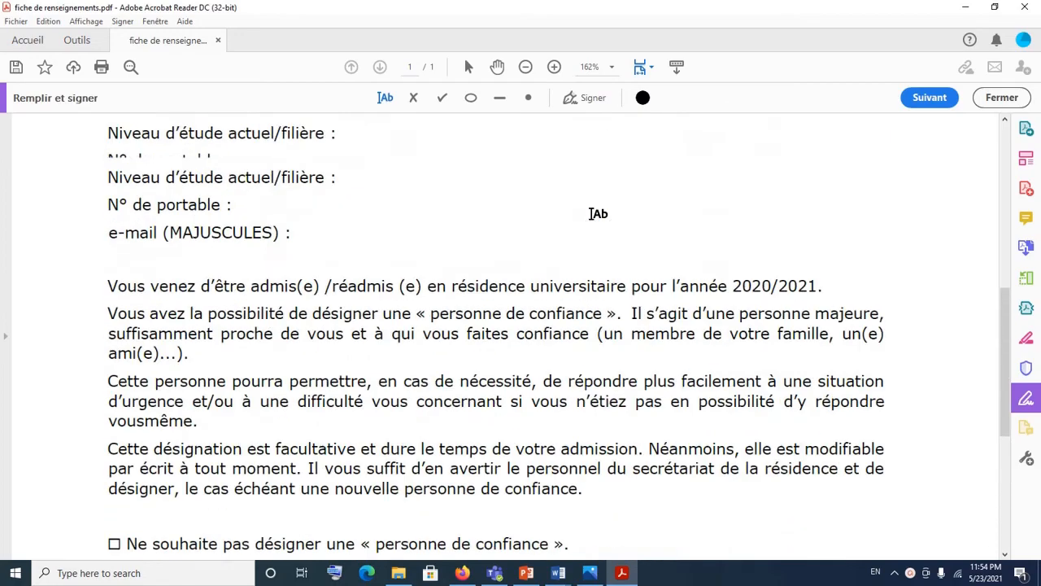
scroll(597, 213, down, 5)
scroll(598, 213, down, 9)
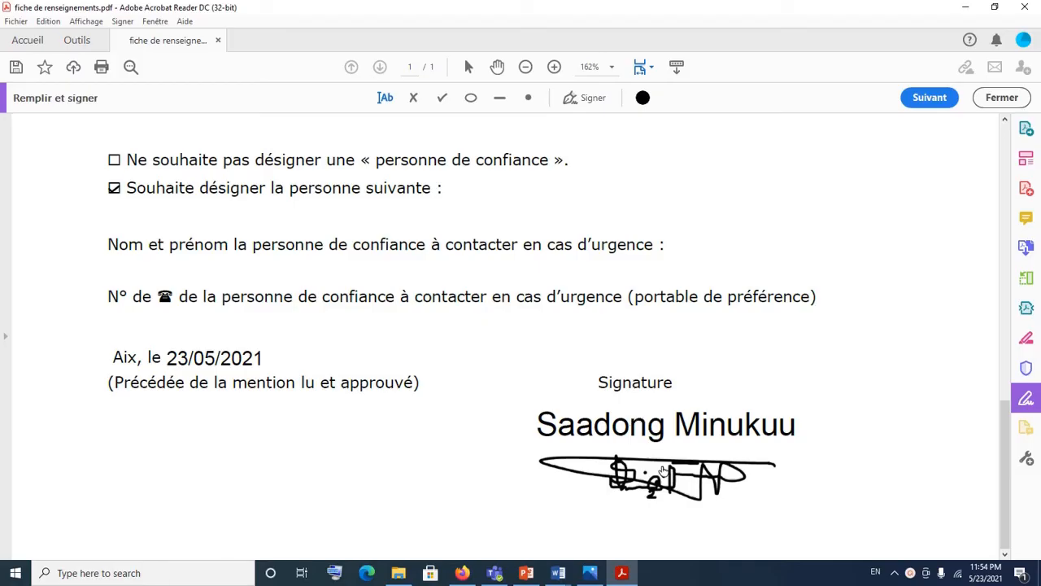
Step: Delete the hand-drawn signature image, then minimize and restore the Acrobat window
click(663, 470)
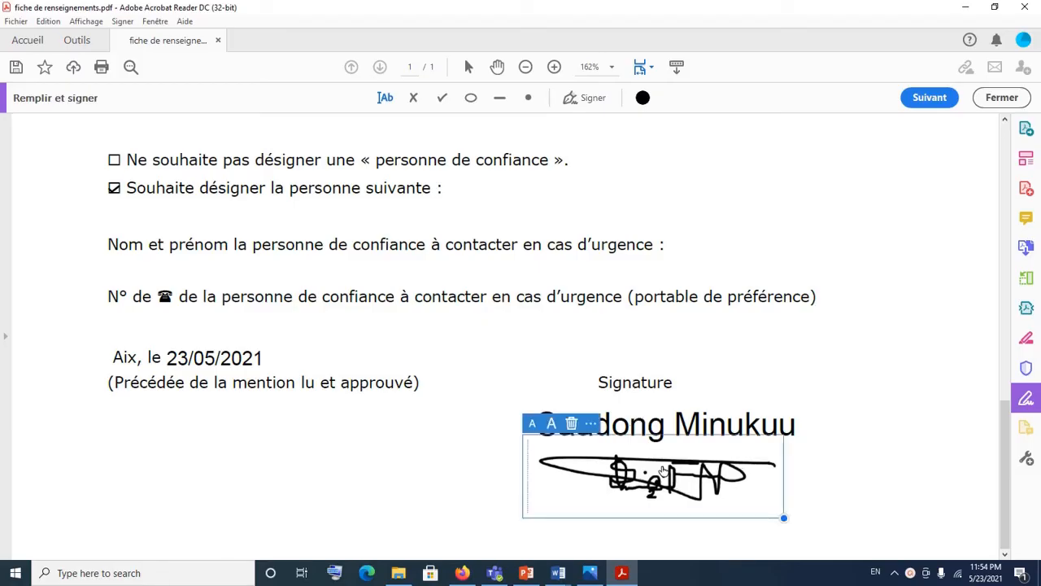
key(Delete)
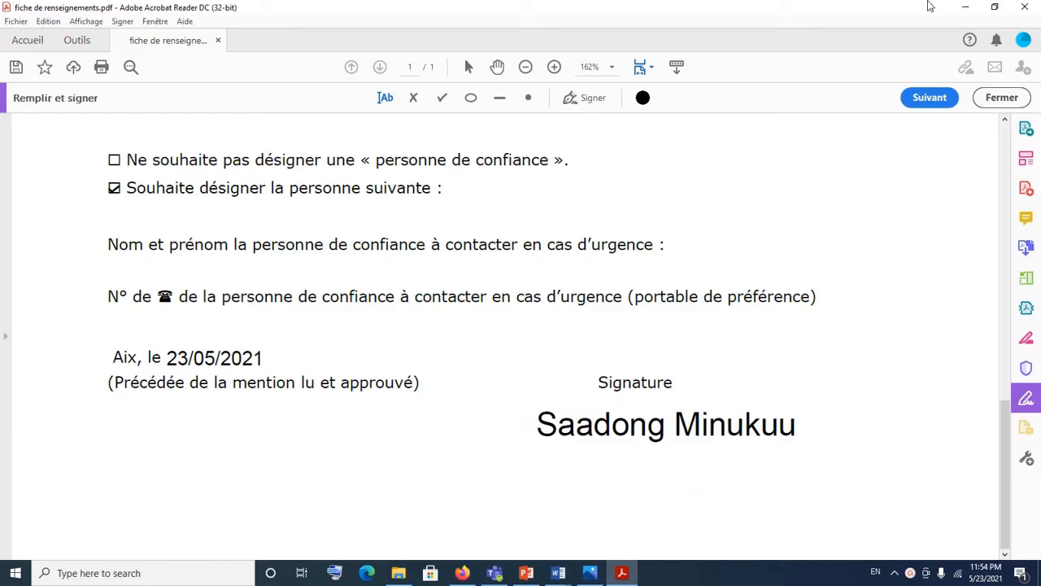
click(964, 12)
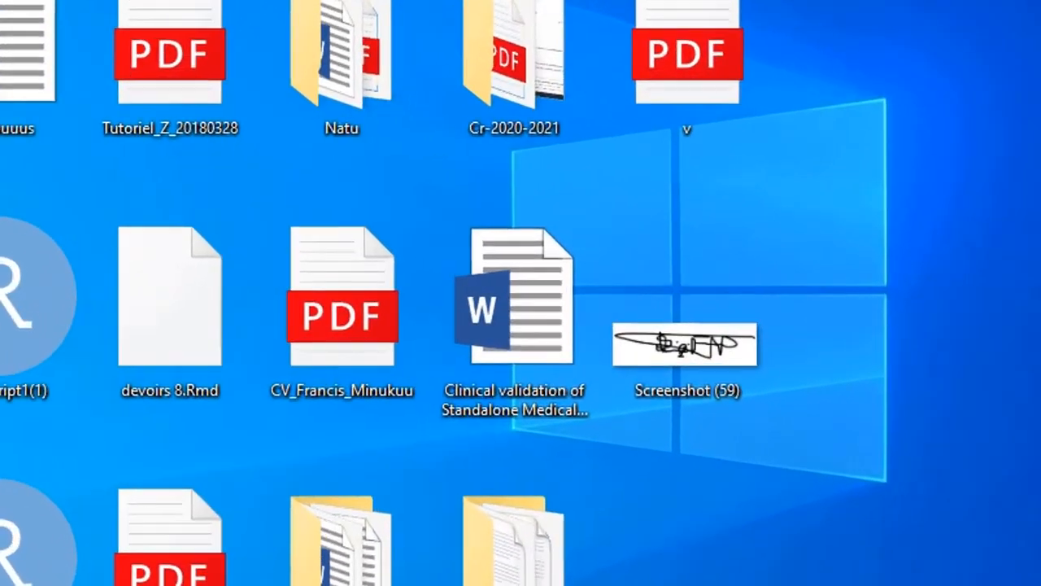
click(622, 572)
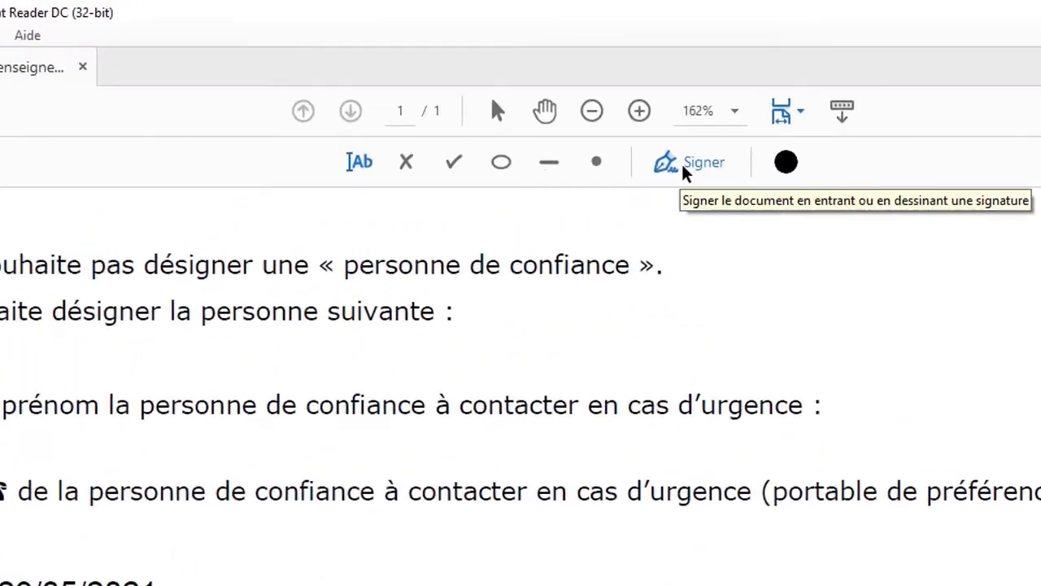
Step: Create a new image signature from the Desktop file Screenshot (59)
click(685, 171)
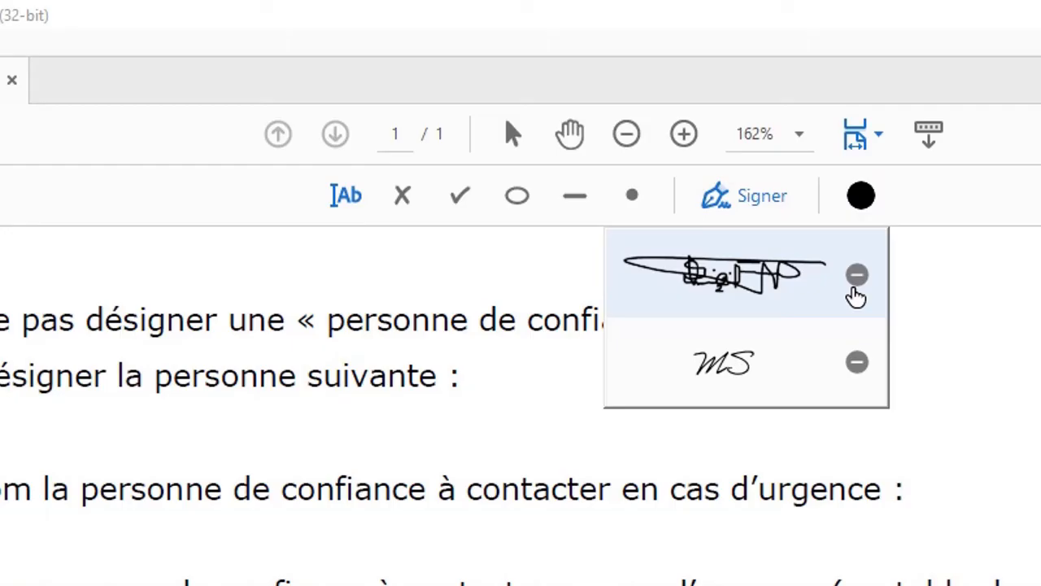
click(856, 297)
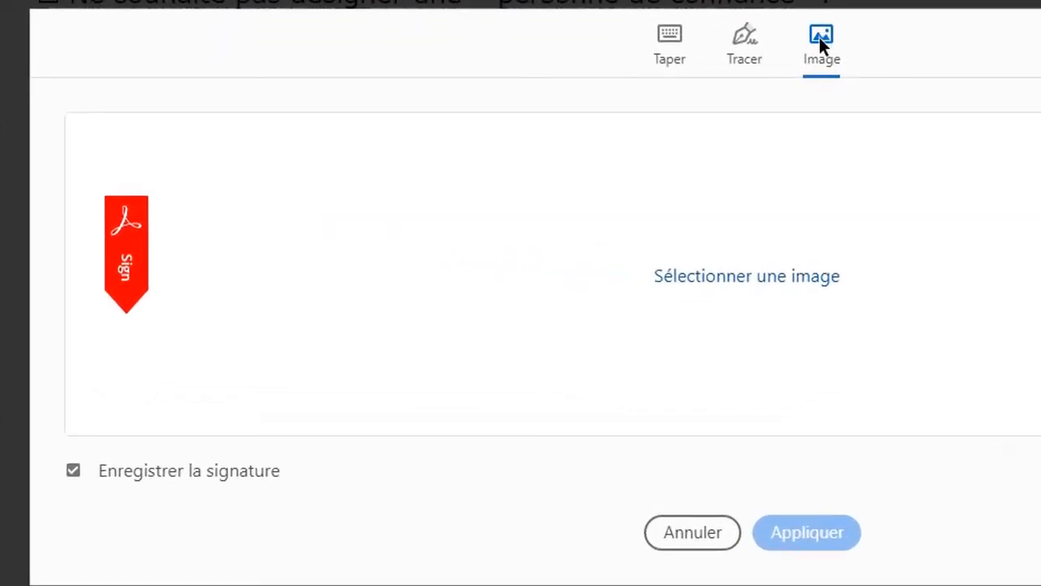
click(670, 61)
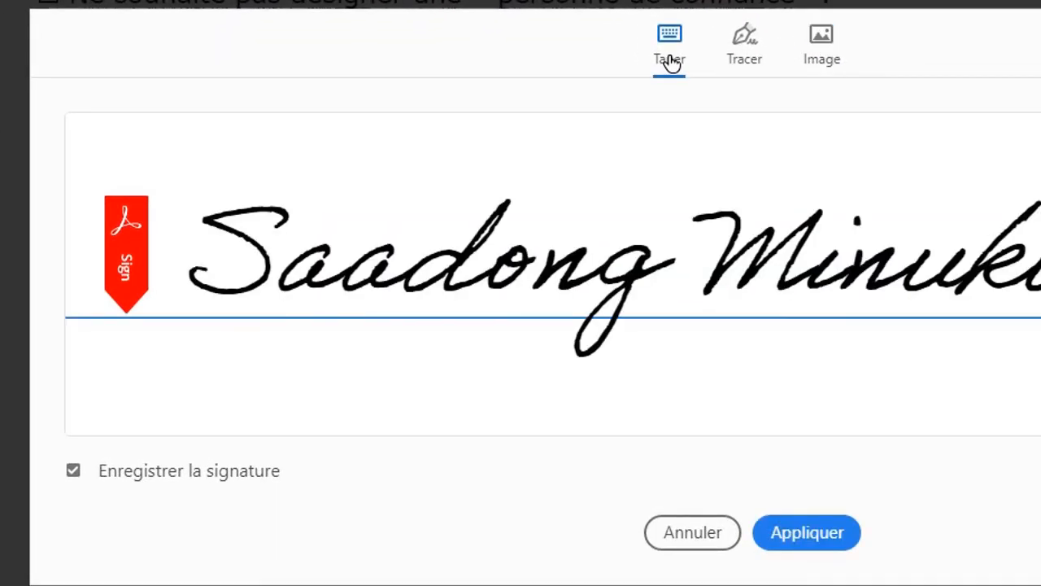
click(732, 53)
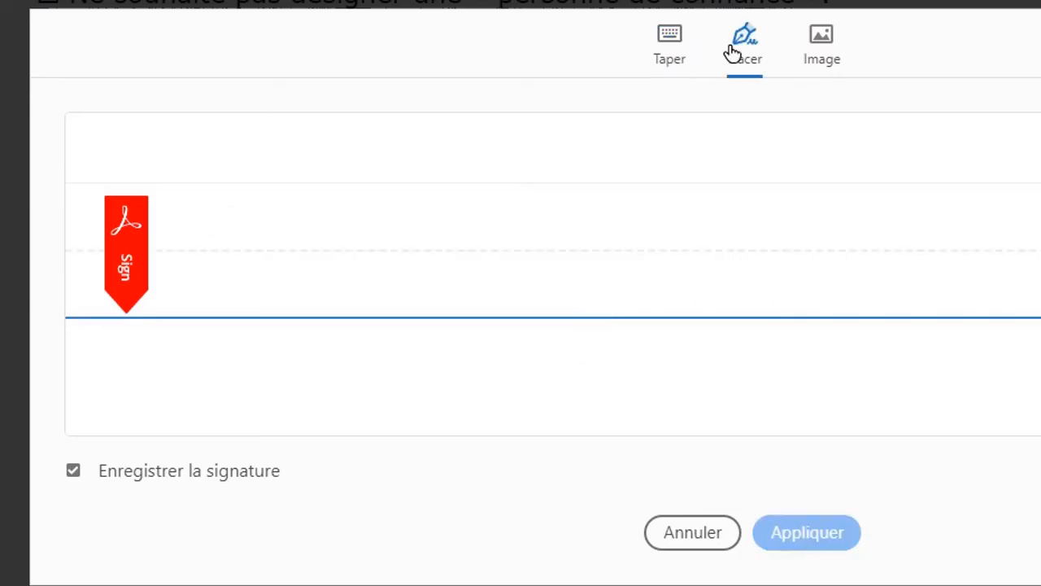
click(817, 53)
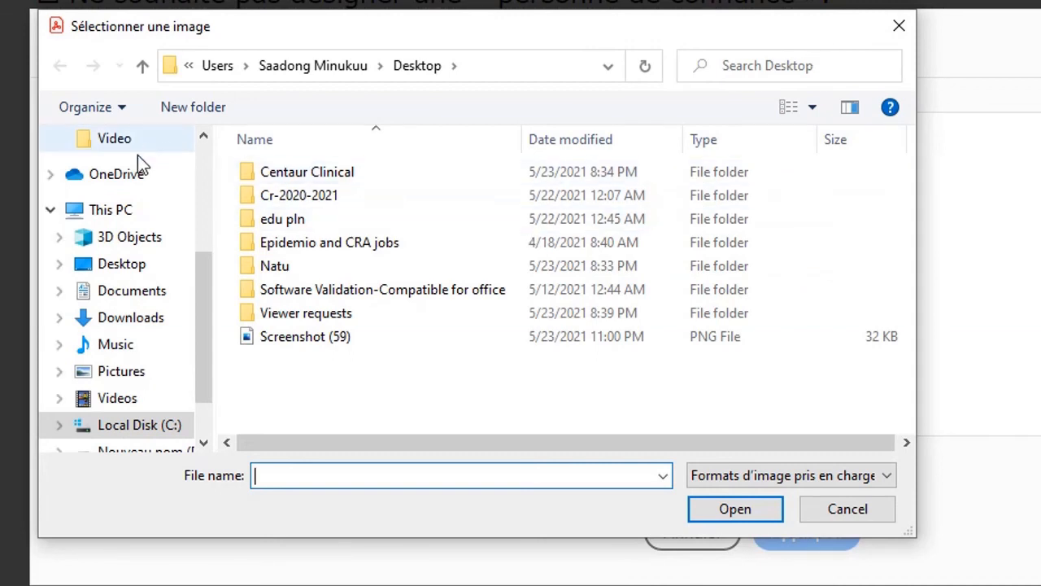
click(133, 266)
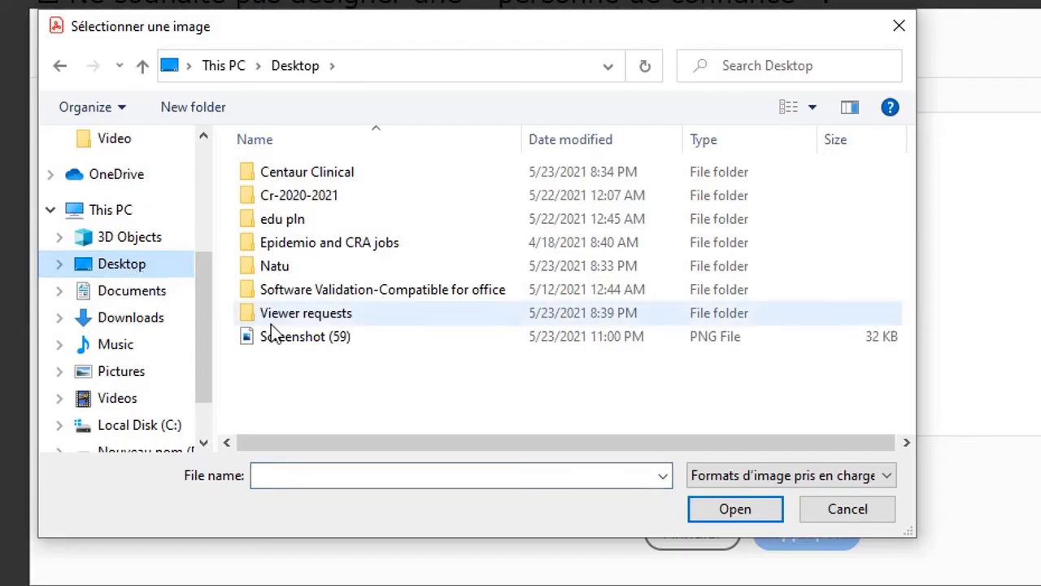
click(317, 340)
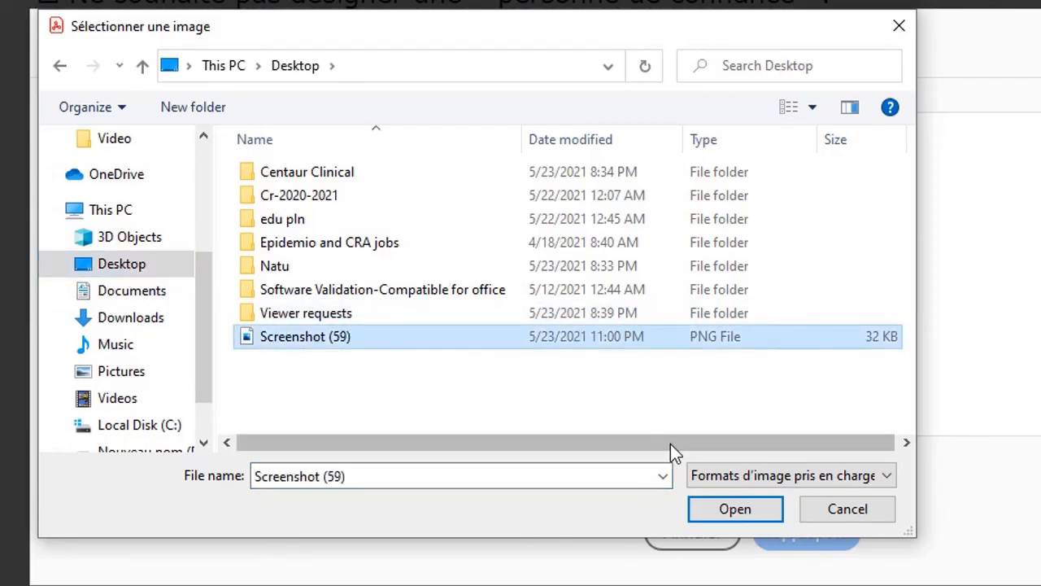
click(725, 506)
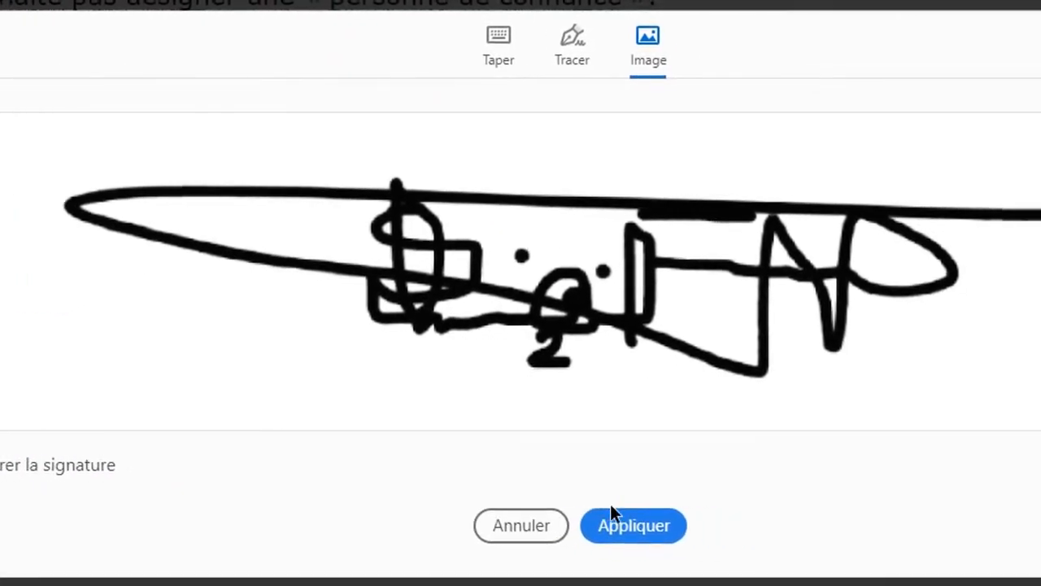
Step: Apply the Screenshot (59) signature and drop it under the typed name beside Signature
click(553, 523)
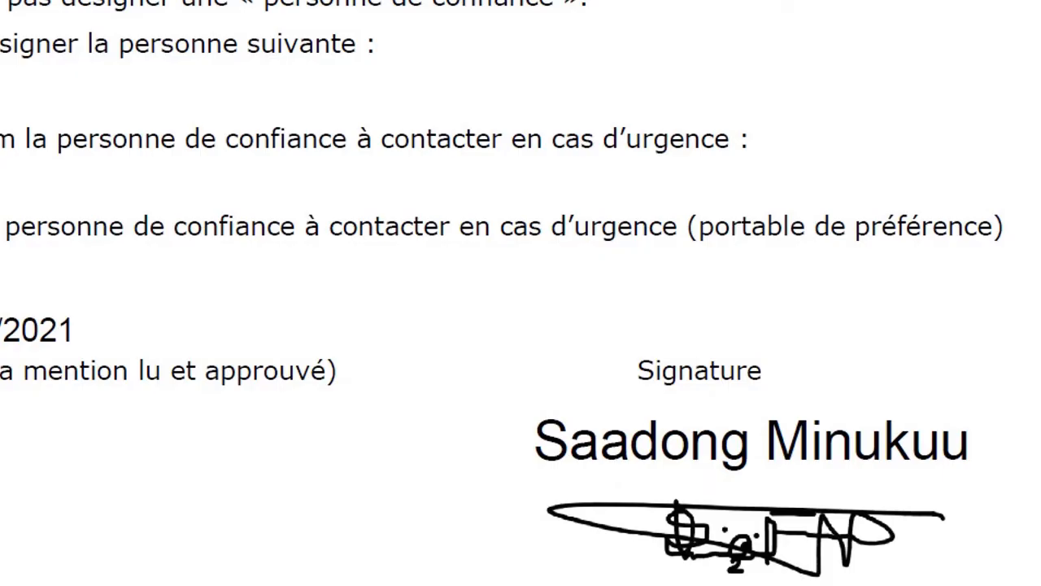
click(739, 537)
click(602, 248)
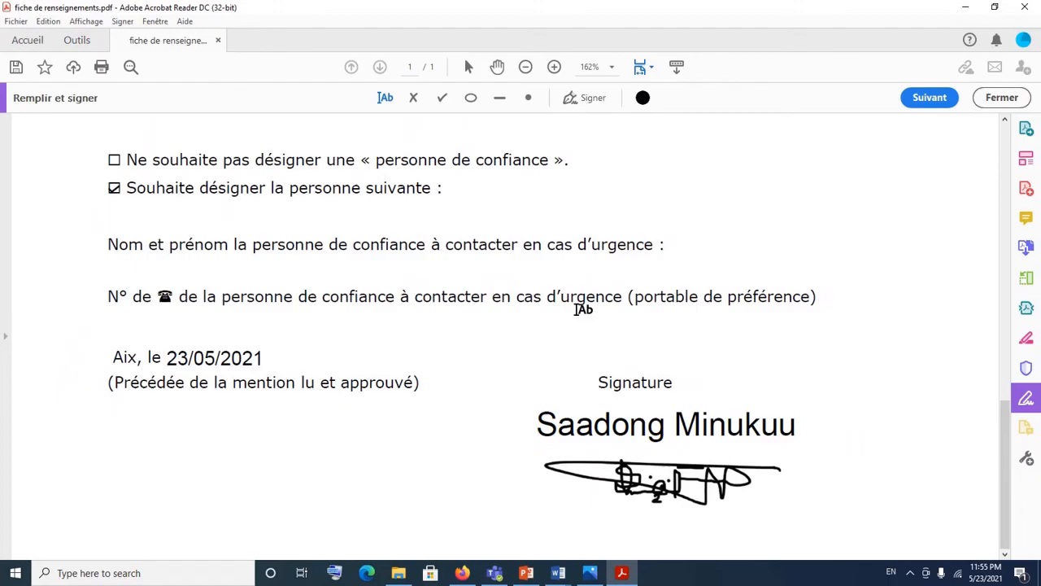
scroll(579, 309, up, 2)
scroll(579, 309, down, 2)
scroll(575, 309, up, 10)
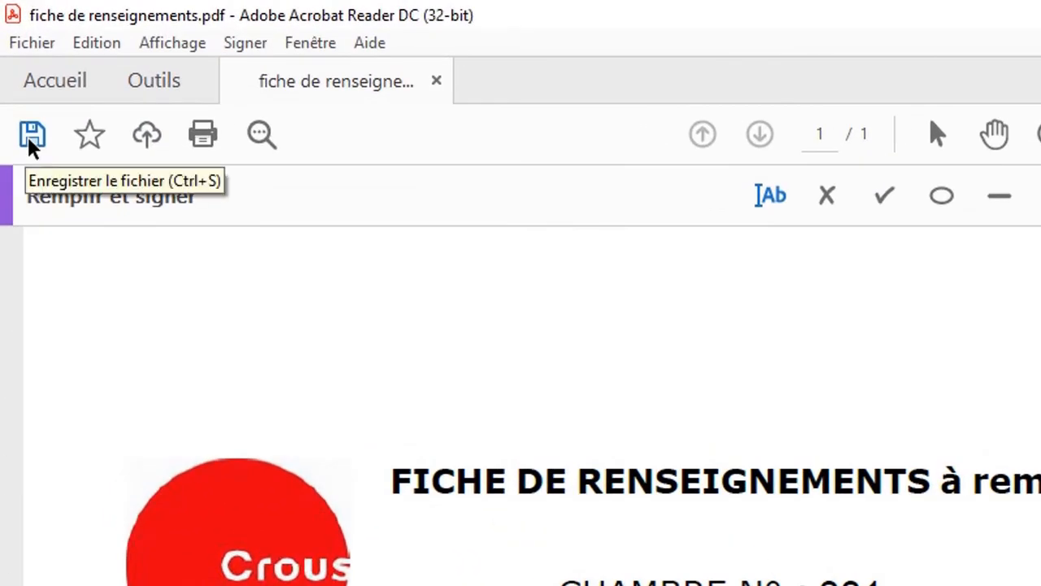
Step: Save the form to the Desktop as 'fiche de renseignements signé'
click(32, 143)
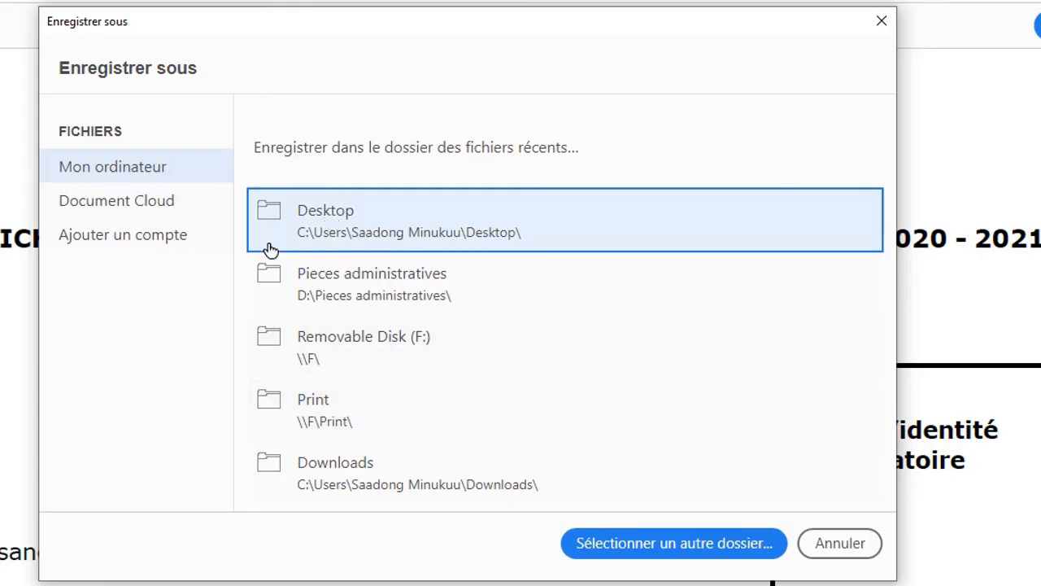
click(339, 227)
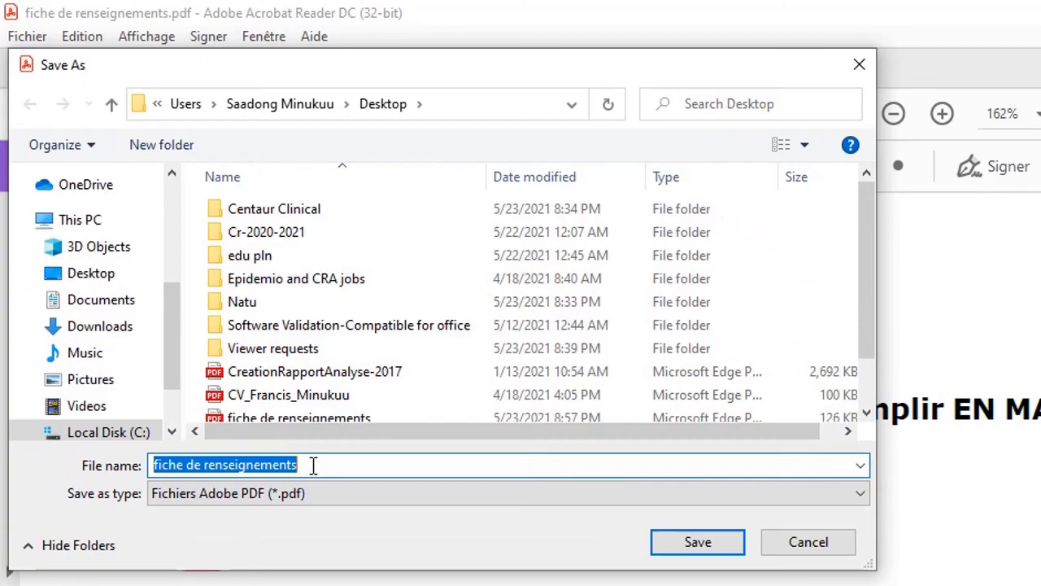
click(313, 465)
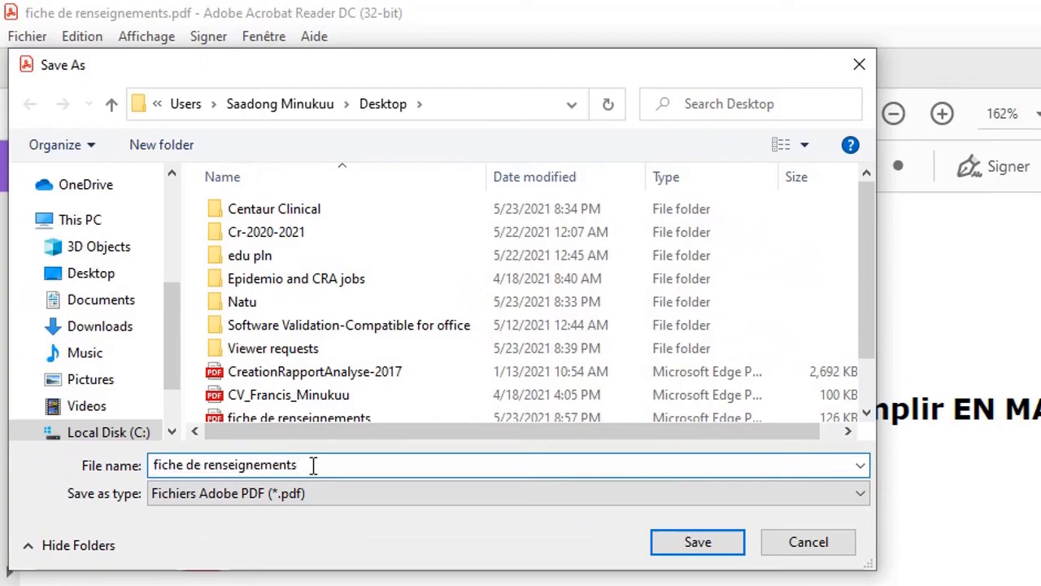
text(signé)
click(102, 279)
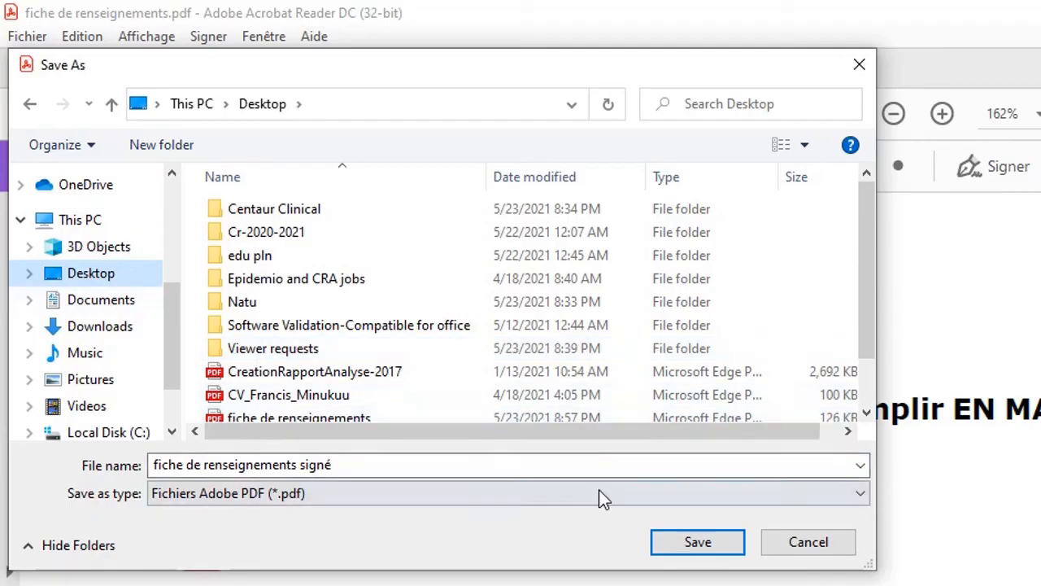
click(698, 542)
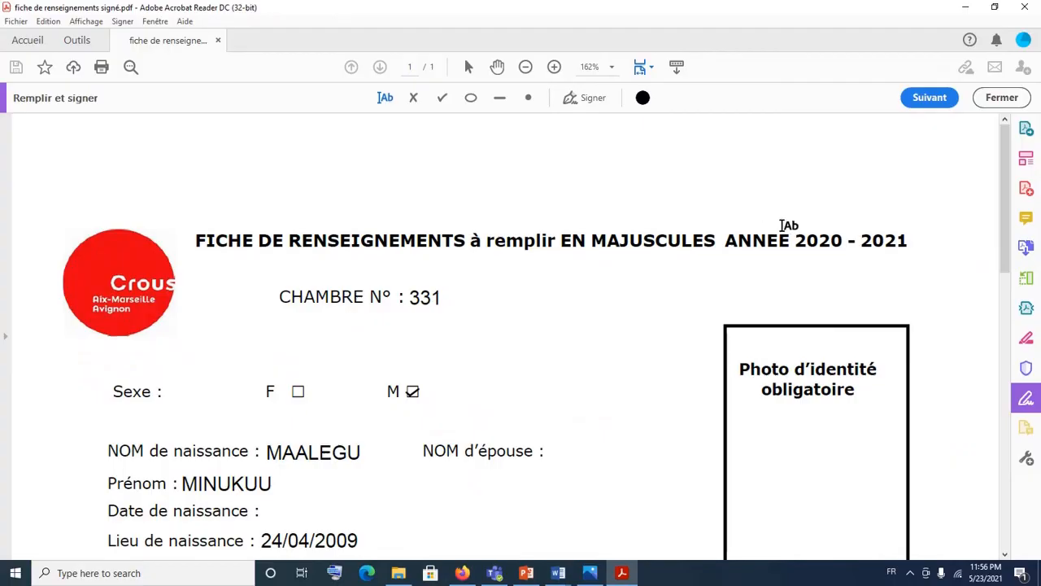
Step: Close Acrobat, move the signed PDF beside the original form, and open it in Edge
click(1033, 7)
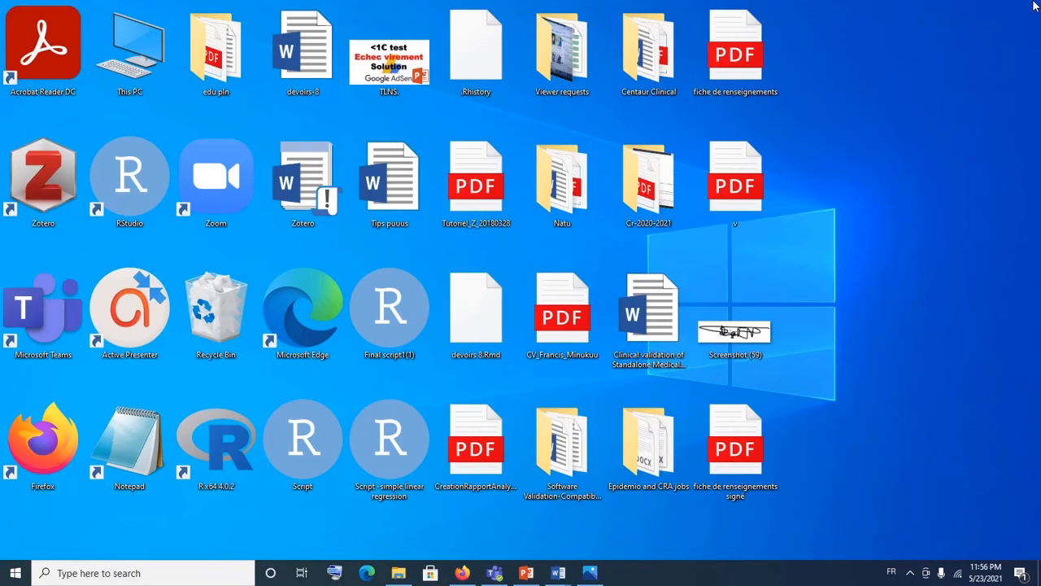
drag(747, 455, 880, 108)
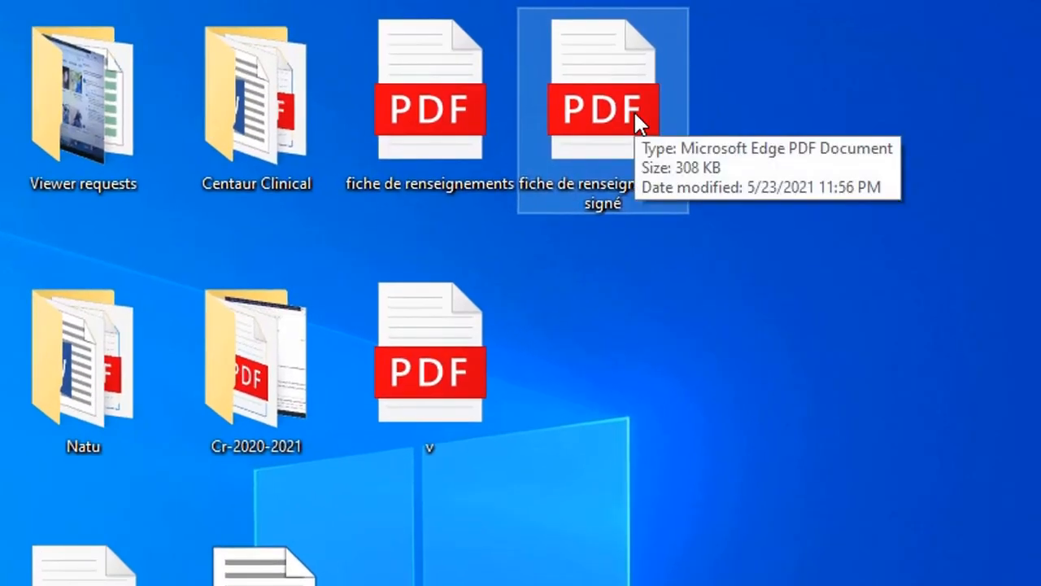
right_click(633, 110)
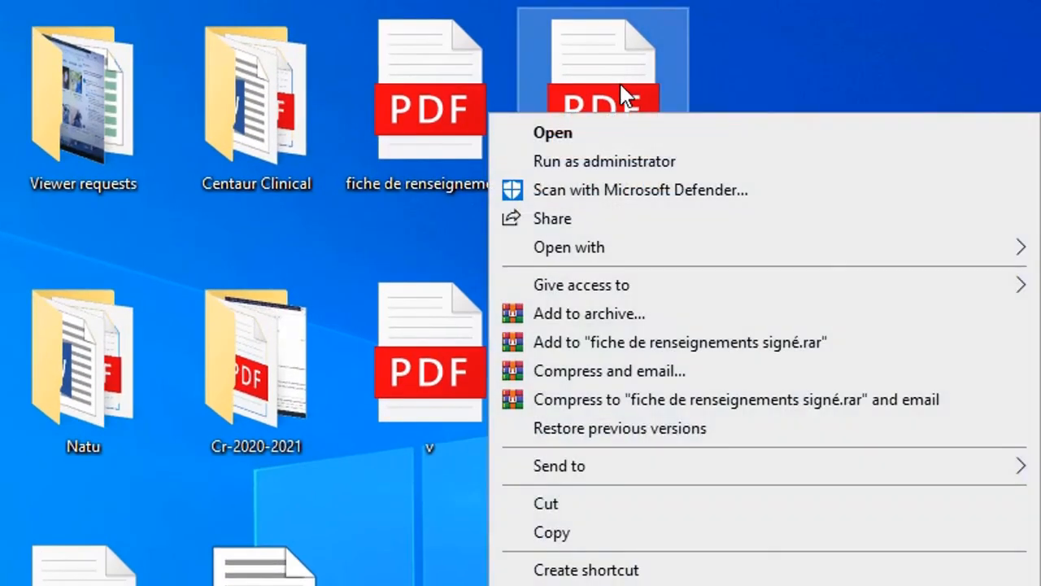
mouse_move(608, 246)
click(729, 69)
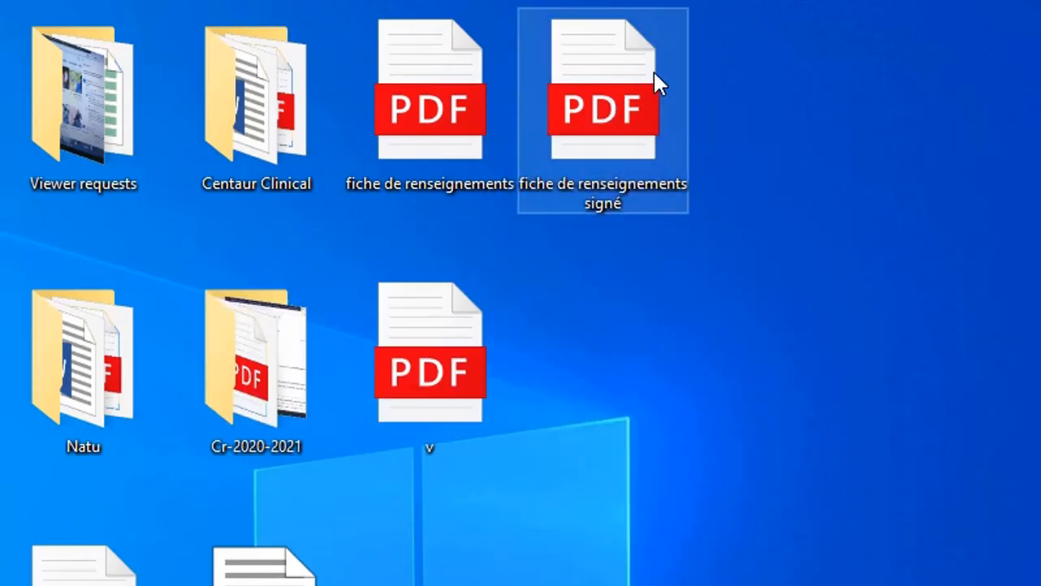
double_click(614, 85)
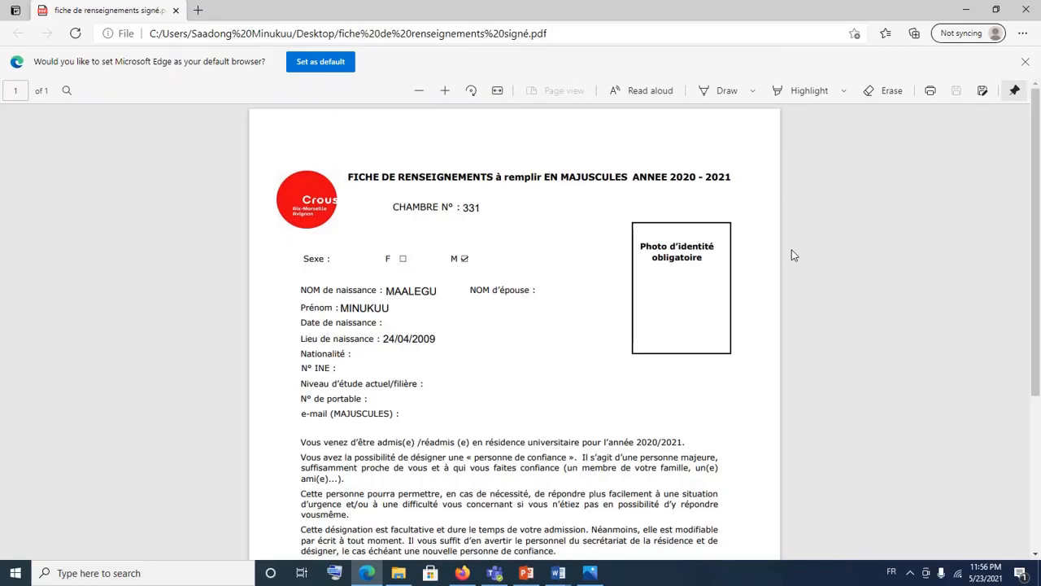
scroll(791, 250, down, 3)
scroll(792, 250, up, 3)
scroll(792, 250, down, 3)
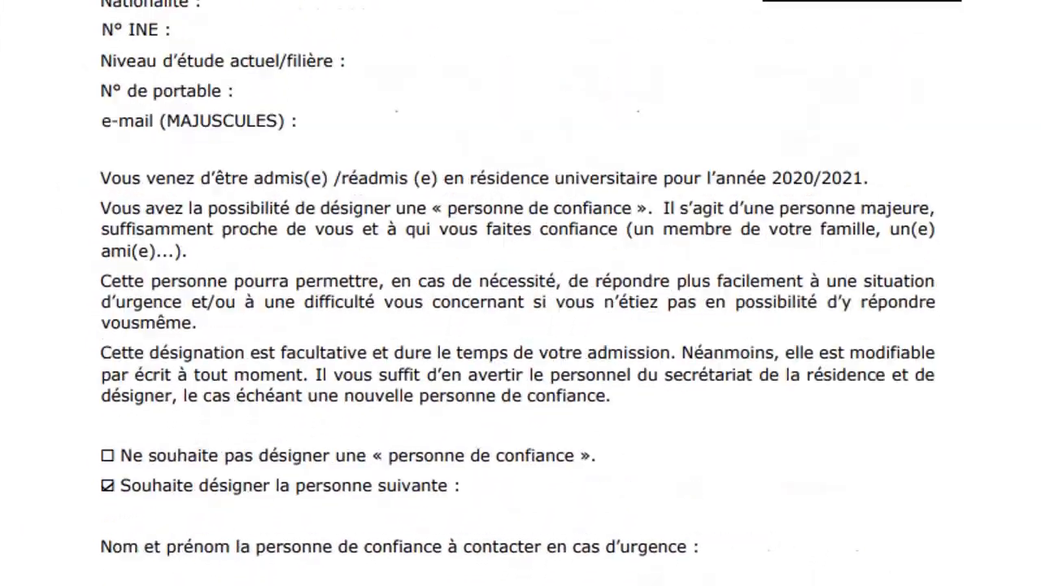
scroll(520, 293, down, 3)
scroll(521, 293, up, 5)
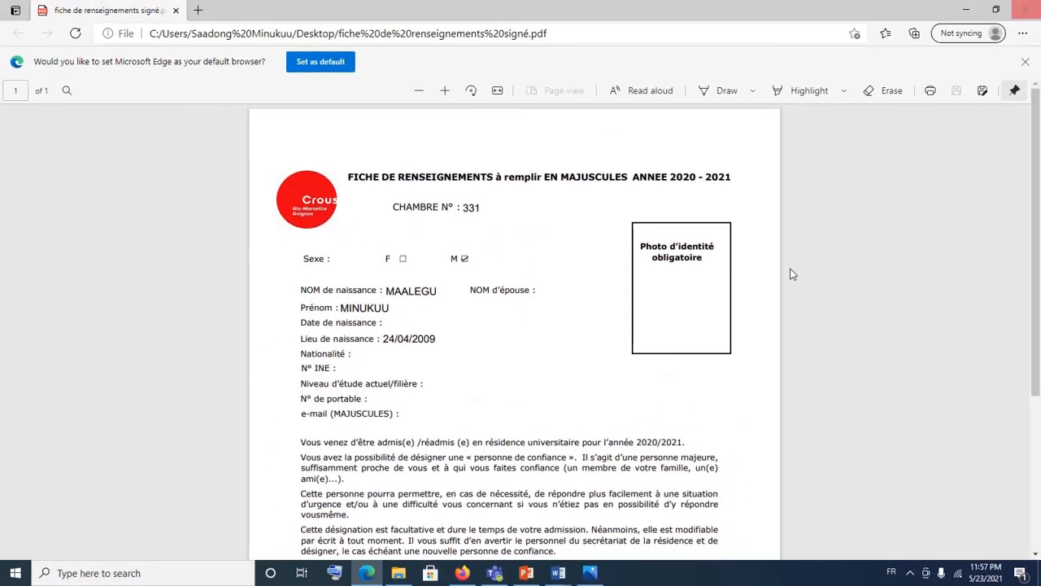
scroll(736, 333, down, 3)
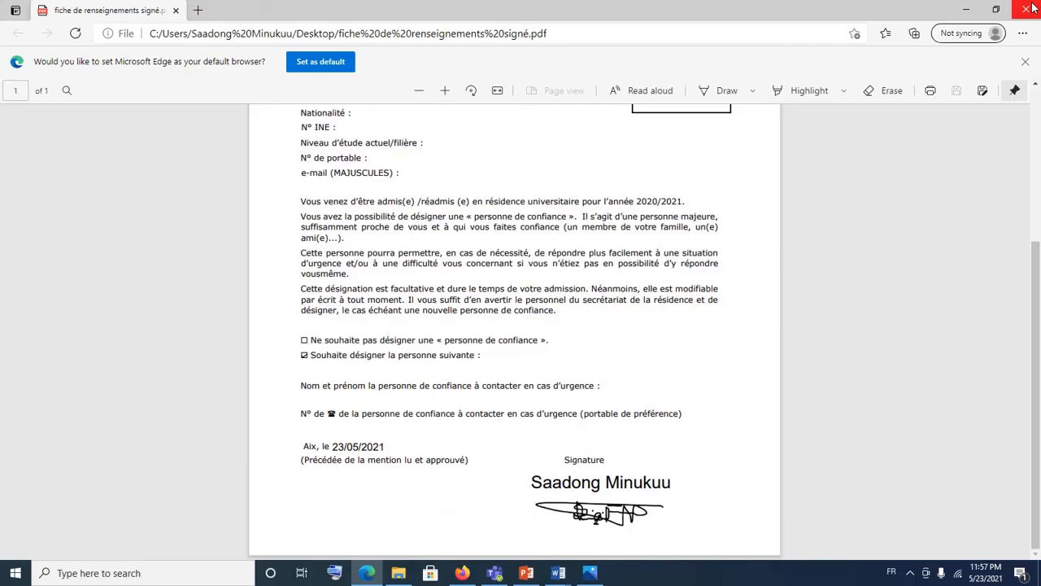
scroll(725, 287, up, 3)
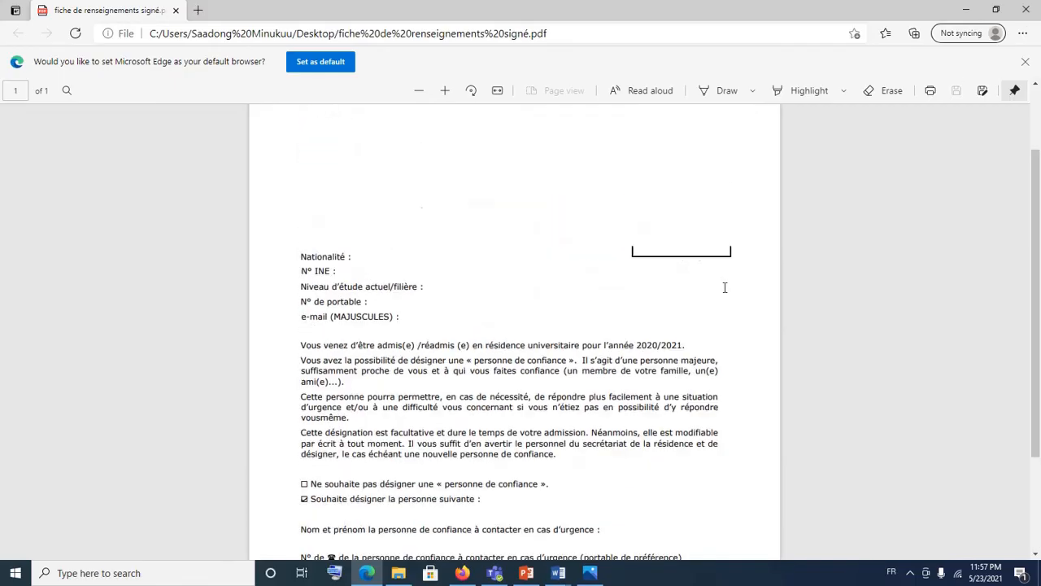